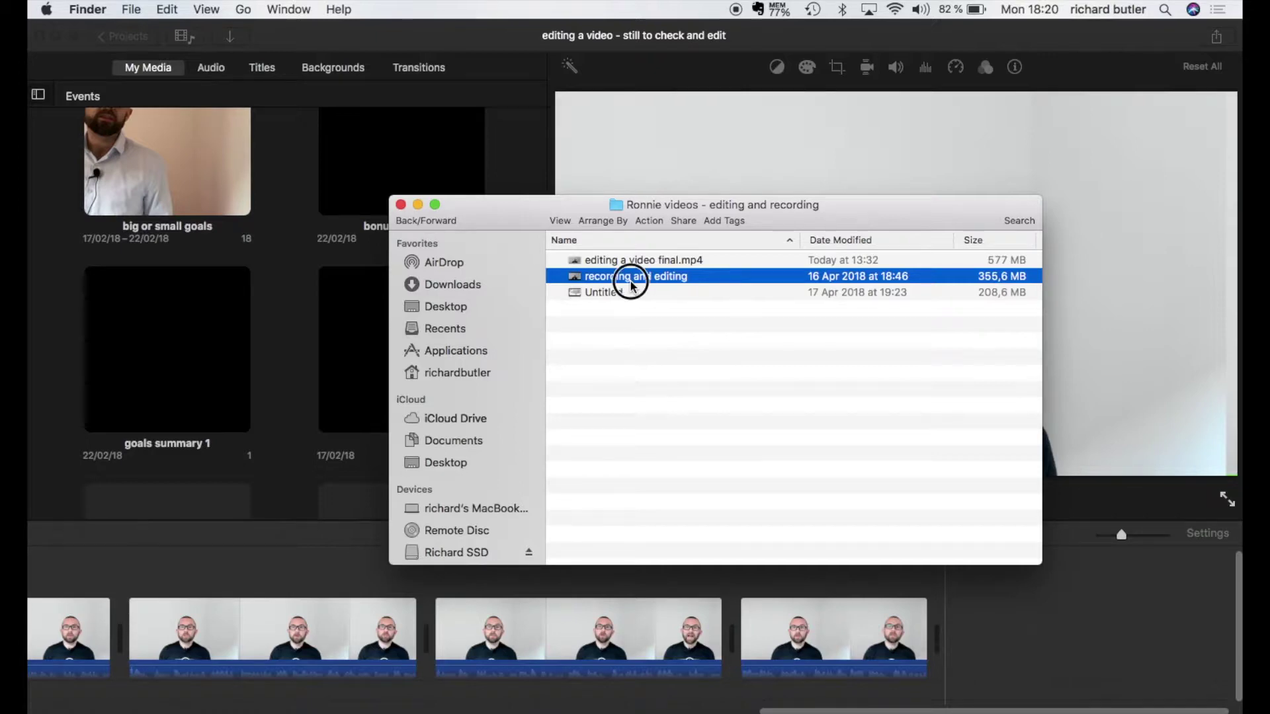
# Step: Add the 'recording and editing' clip to the end of the iMovie timeline and minimize Finder
pyautogui.moveTo(630, 285); pyautogui.dragTo(972, 641)
pyautogui.click(418, 206)
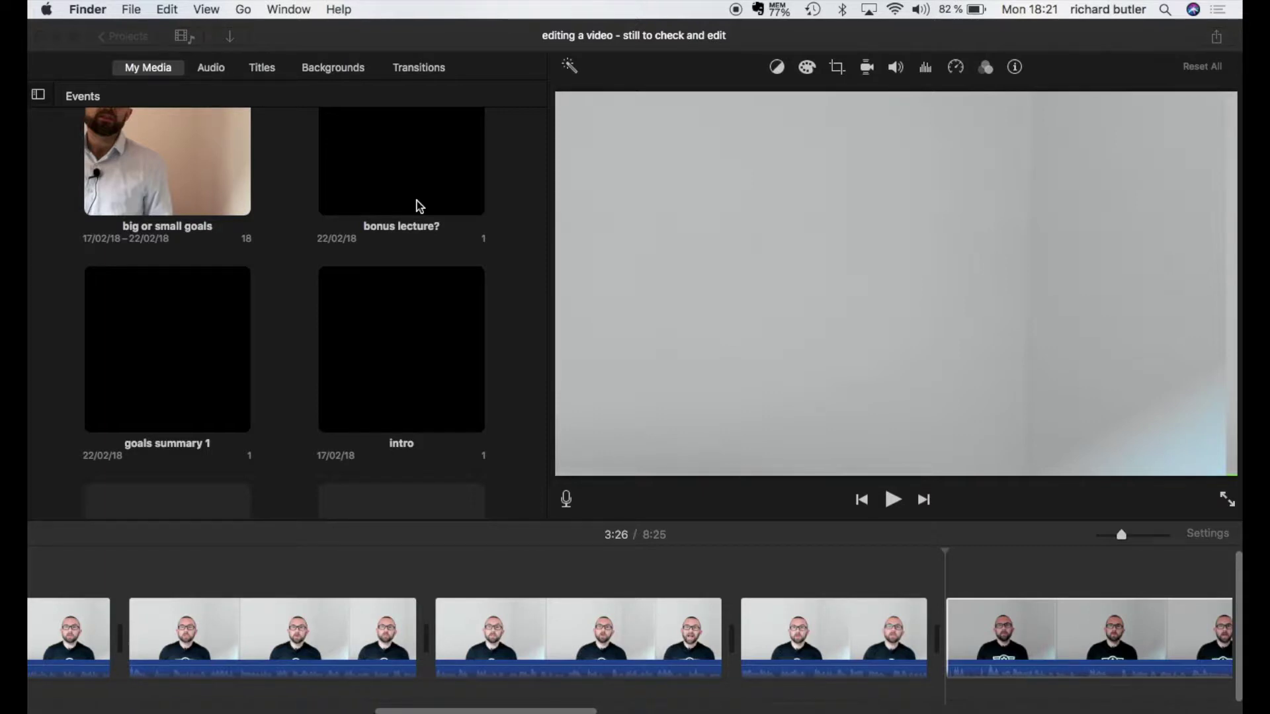
# Step: Select the newly added 'recording and editing' clip and zoom the timeline in on it
pyautogui.hscroll(10, 592, 567)
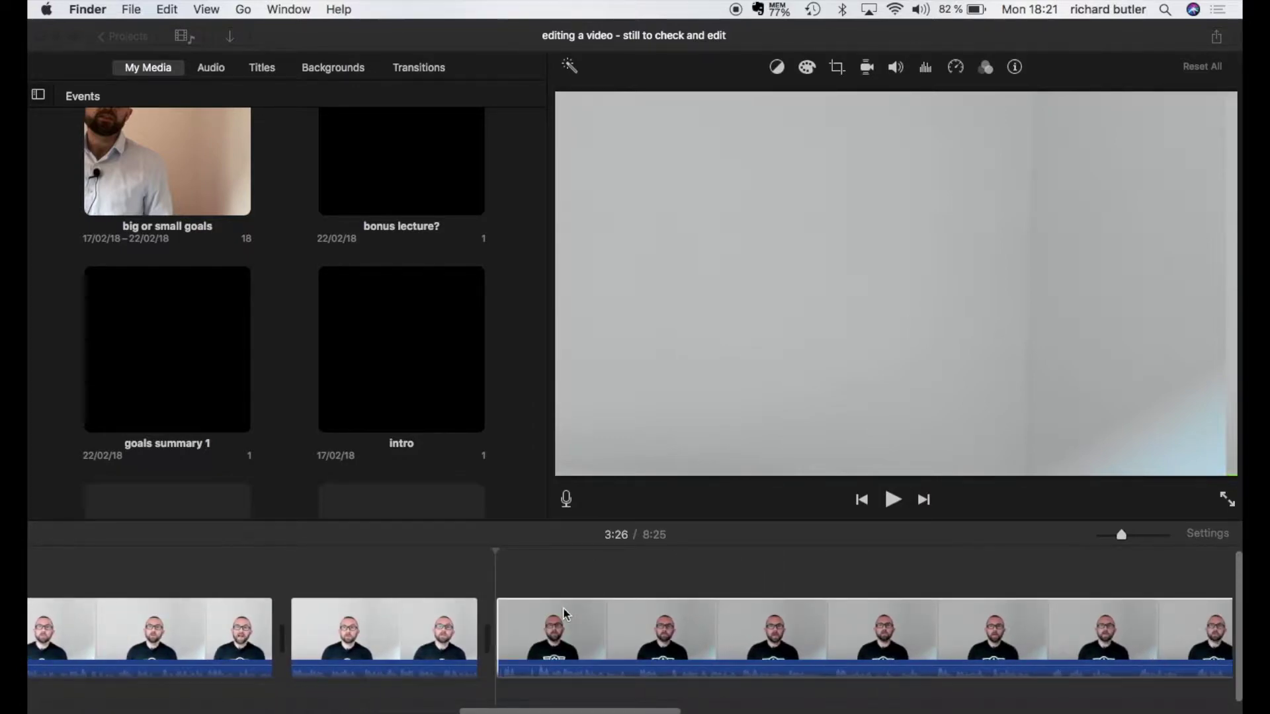
pyautogui.hscroll(3, 565, 614)
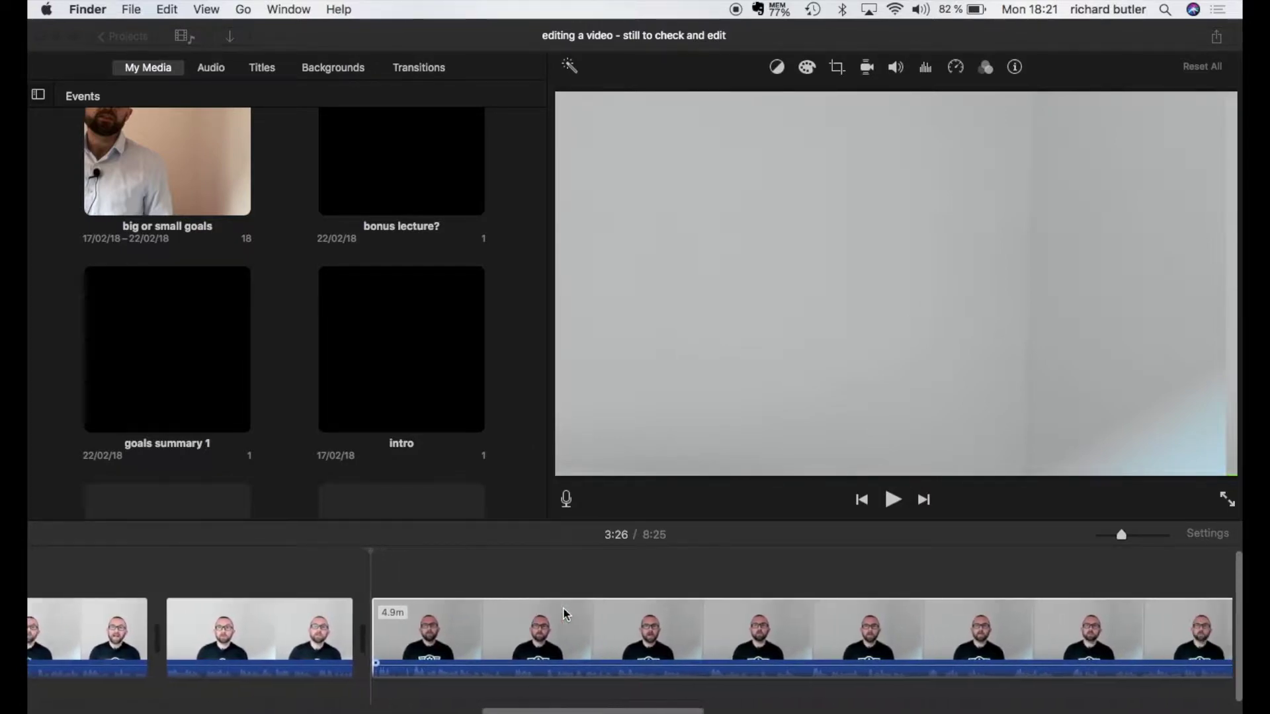
pyautogui.hscroll(1, 566, 614)
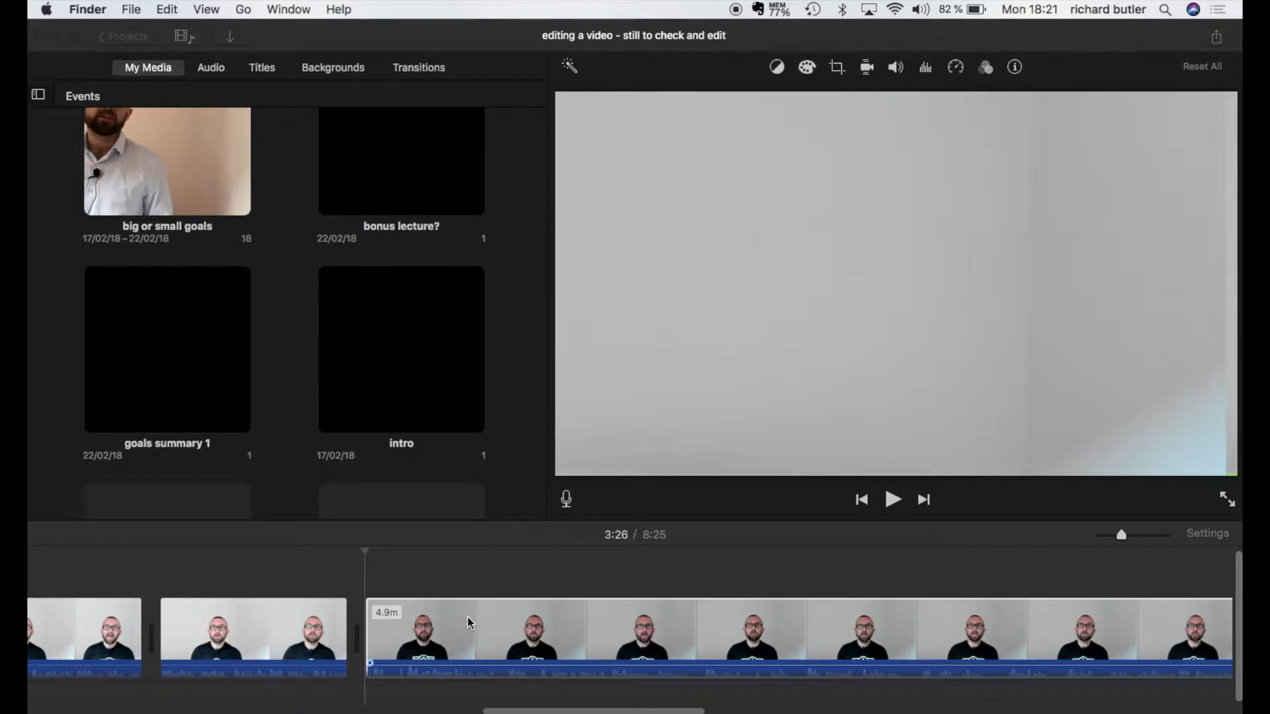
pyautogui.click(464, 577)
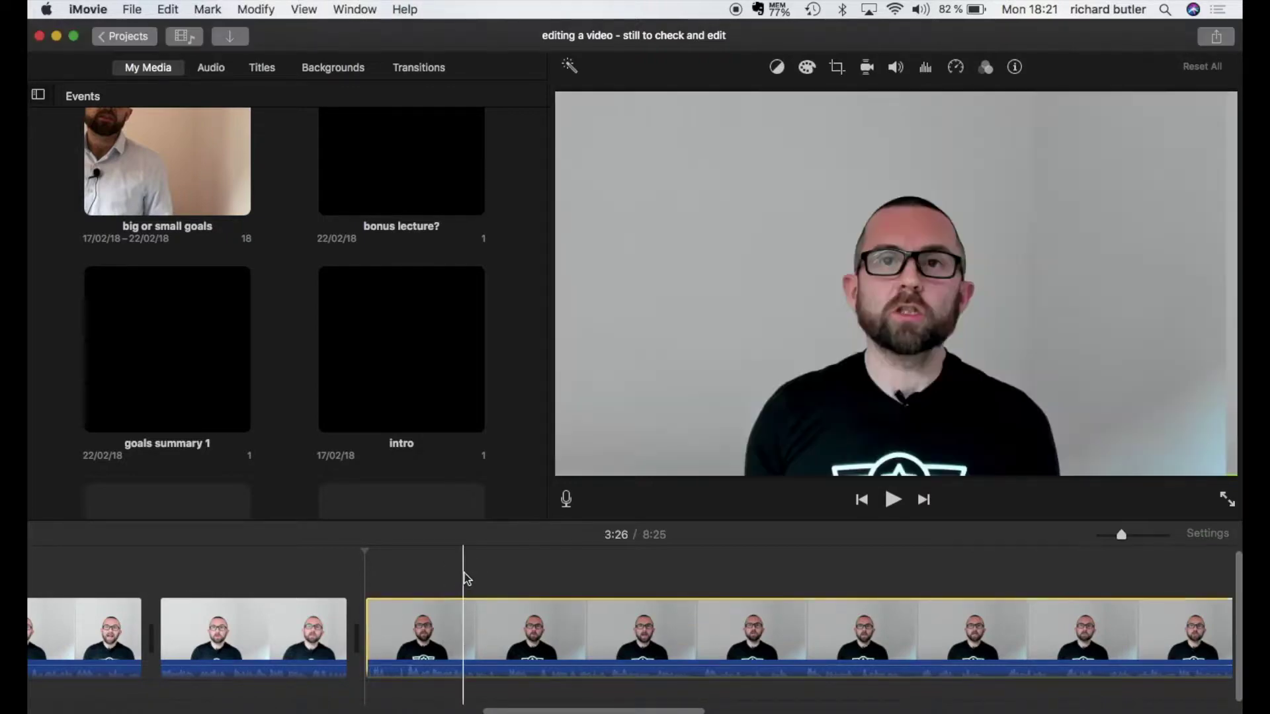
pyautogui.press('super+equal')
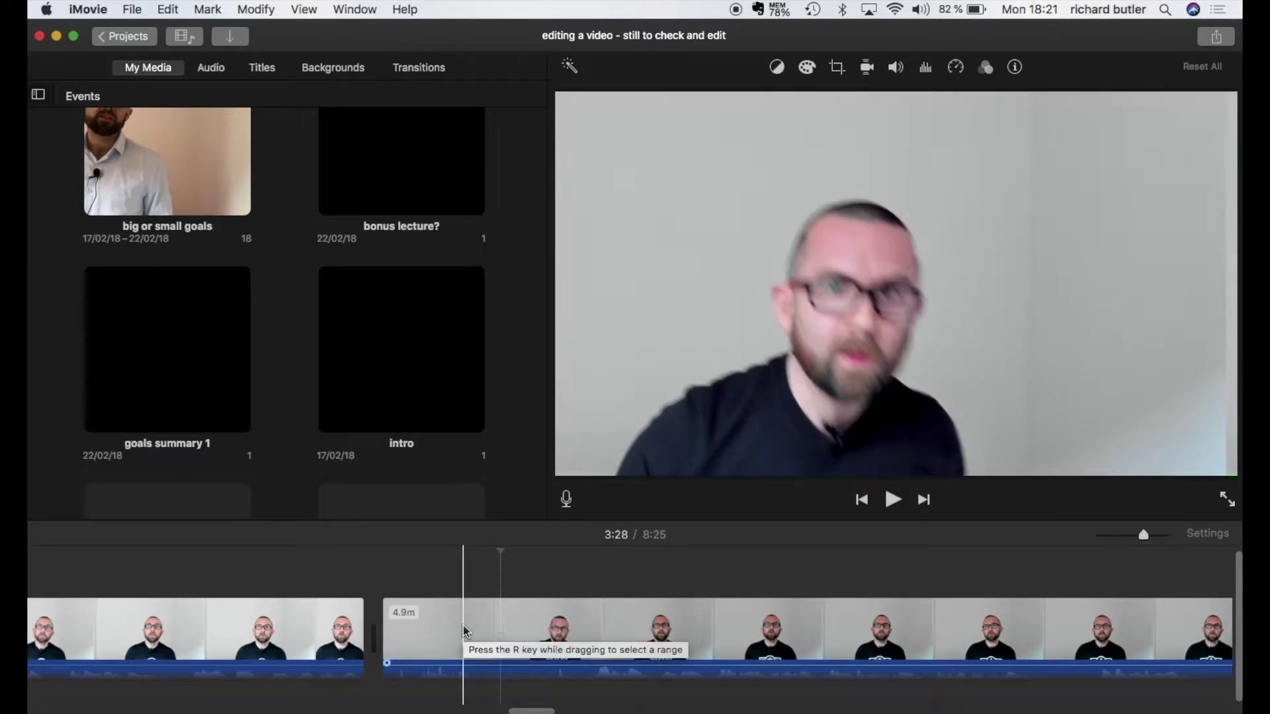
# Step: Turn on 50% background noise reduction for the new lecture clip
pyautogui.click(929, 70)
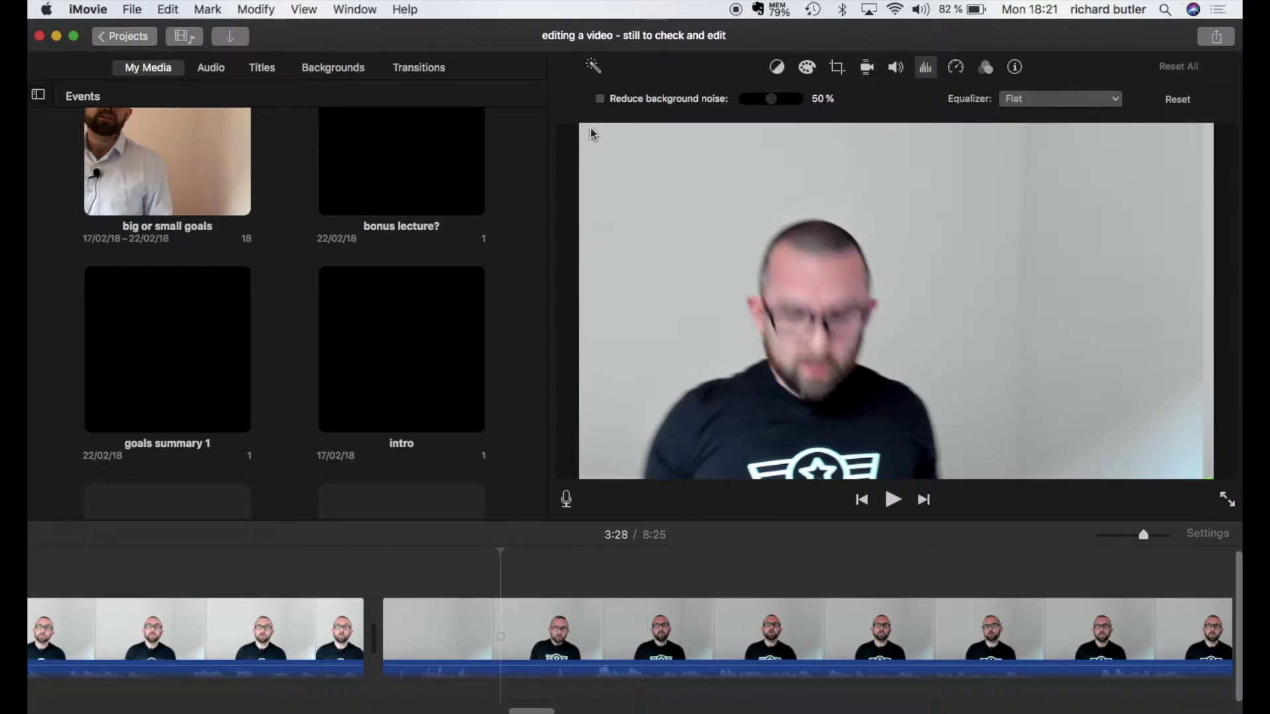
pyautogui.click(601, 98)
pyautogui.click(546, 619)
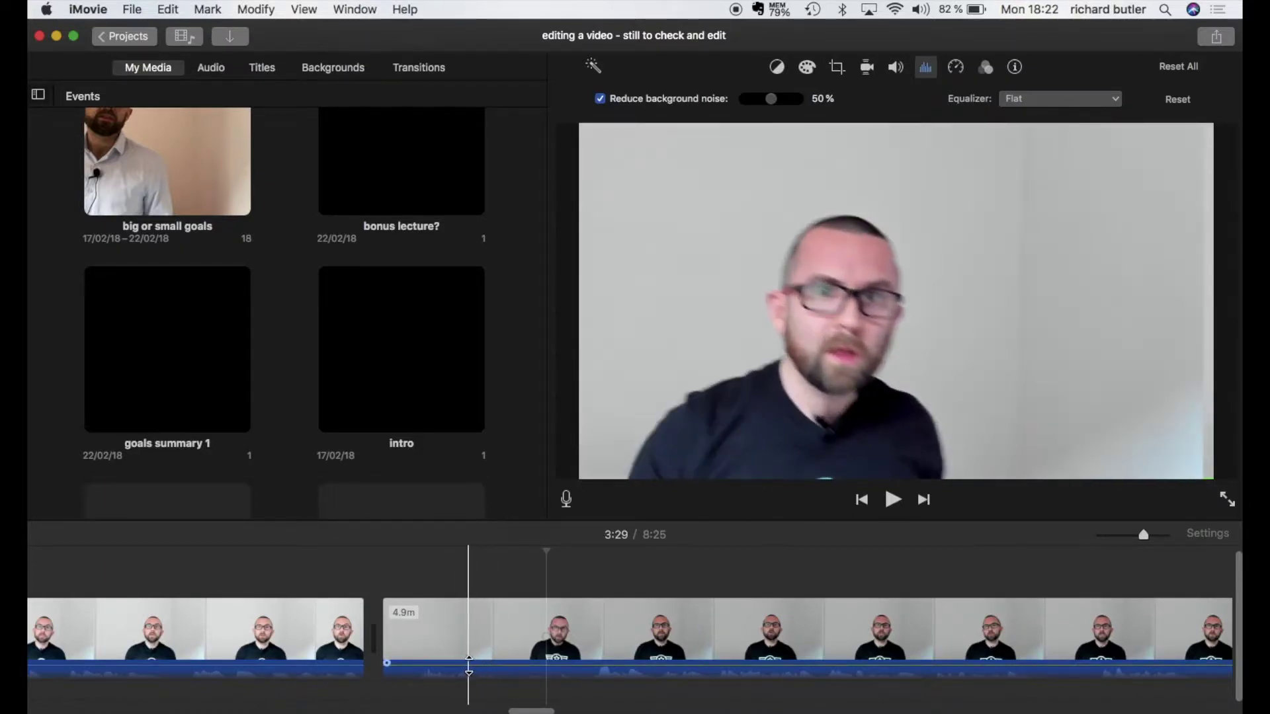
# Step: Adjust the clip's volume level by dragging its volume line
pyautogui.click(469, 667)
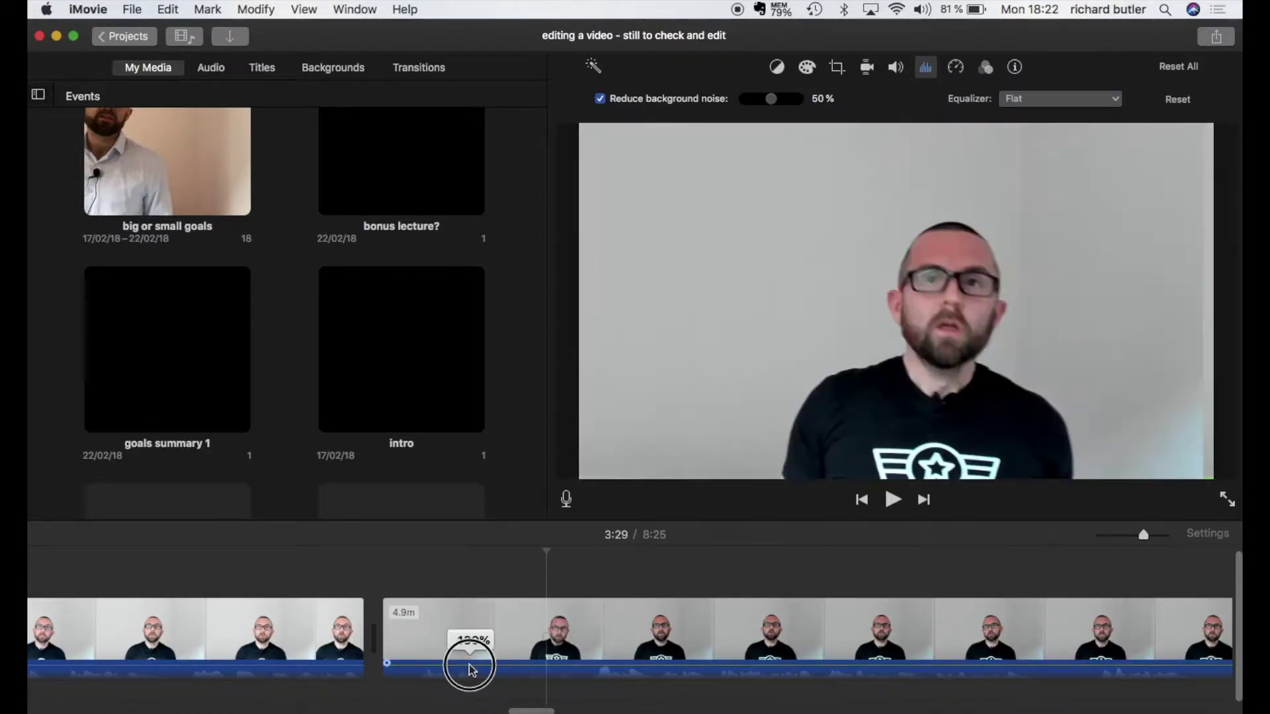
pyautogui.moveTo(470, 669)
pyautogui.mouseDown()
pyautogui.moveTo(470, 645)
pyautogui.moveTo(465, 662)
pyautogui.mouseUp()
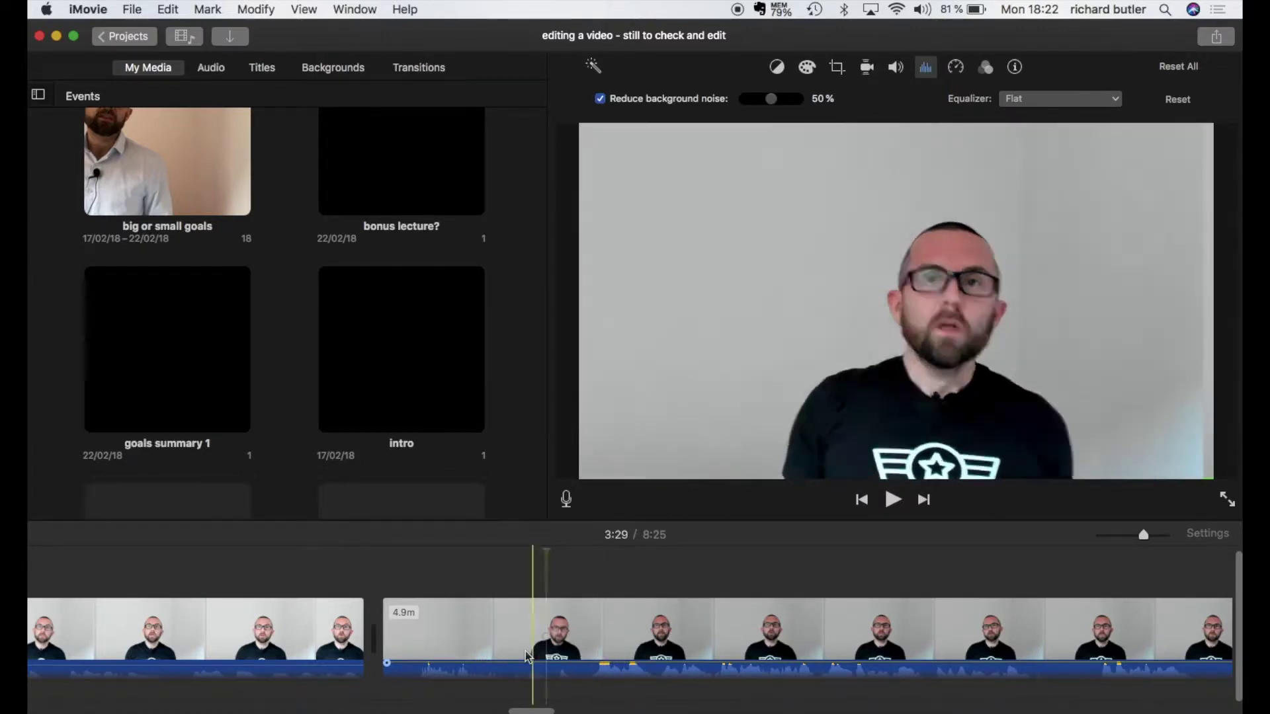
pyautogui.moveTo(502, 662); pyautogui.dragTo(502, 670)
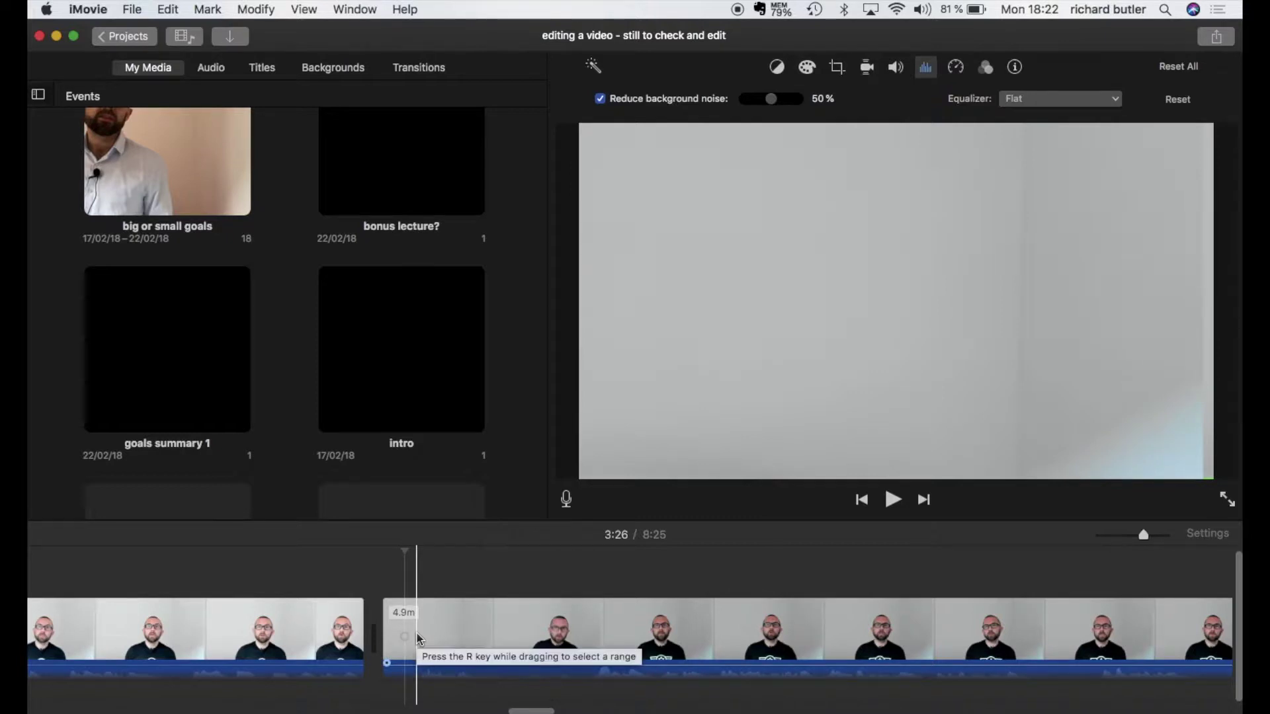
# Step: Split the new clip at 3:30 and delete the 3.6-second opening piece
pyautogui.scroll(2, 418, 638)
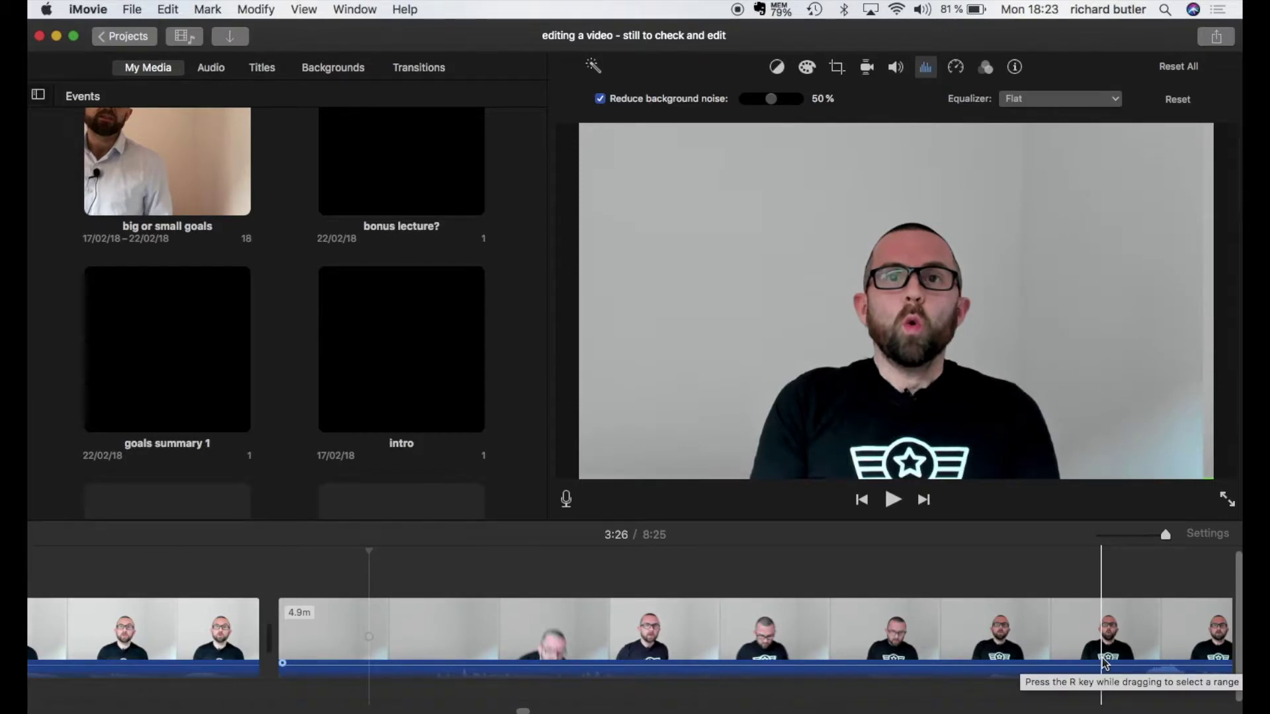
pyautogui.click(1104, 662)
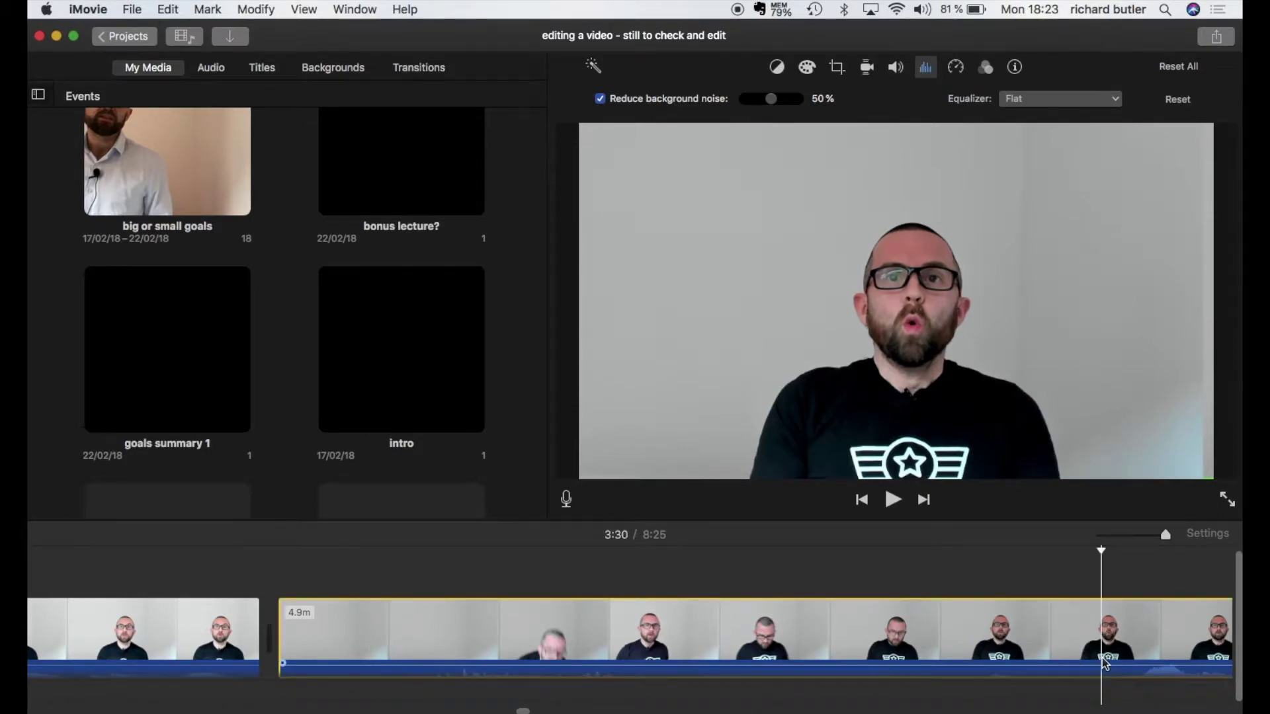
pyautogui.rightClick(1104, 662)
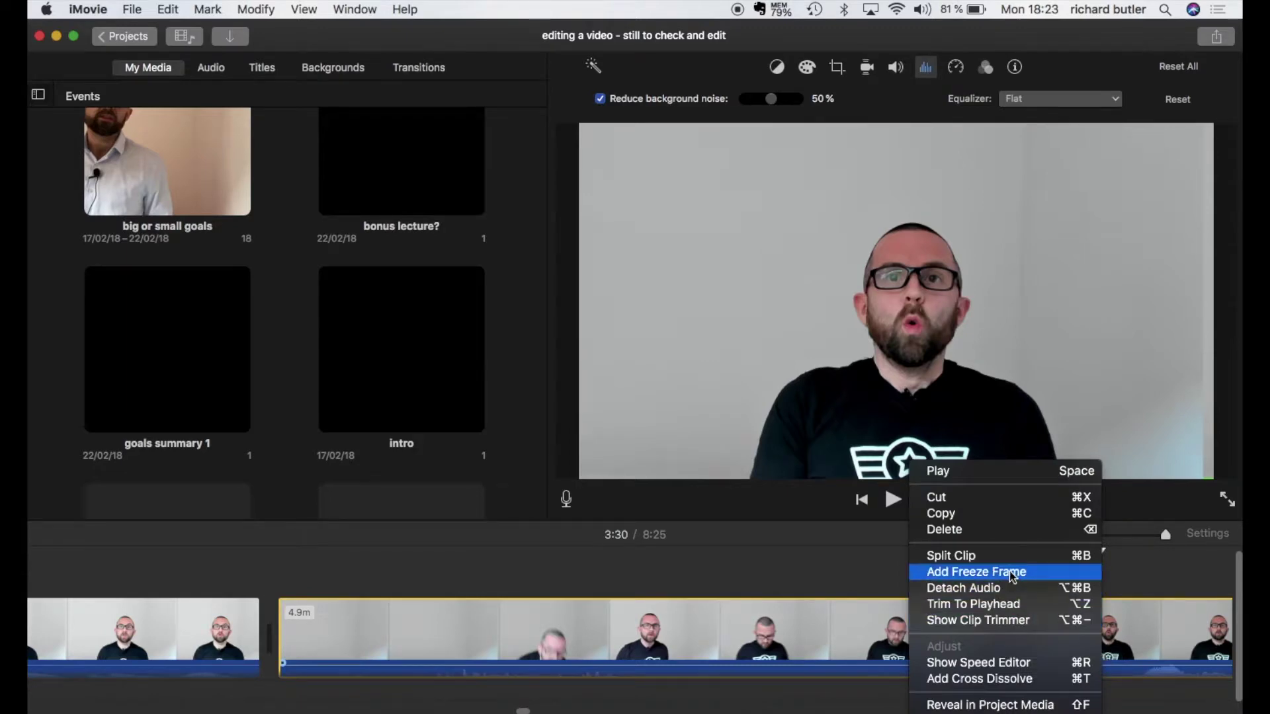
pyautogui.click(992, 555)
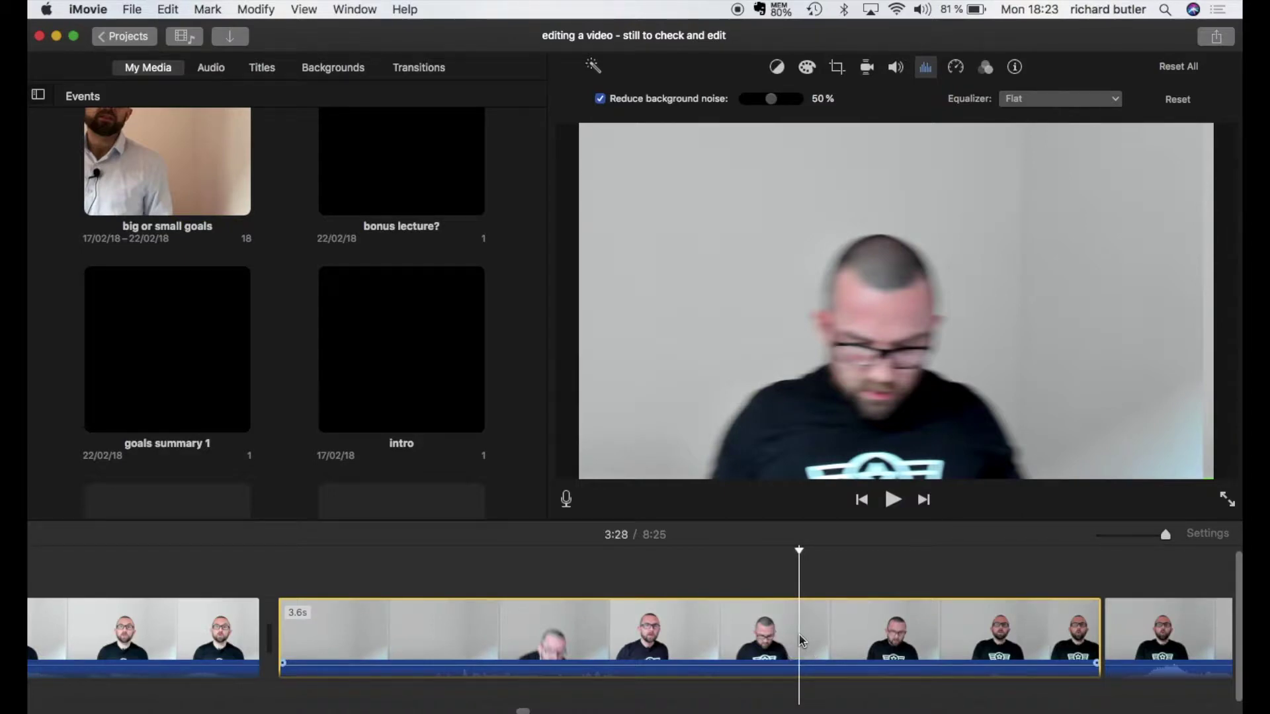
pyautogui.press('Delete')
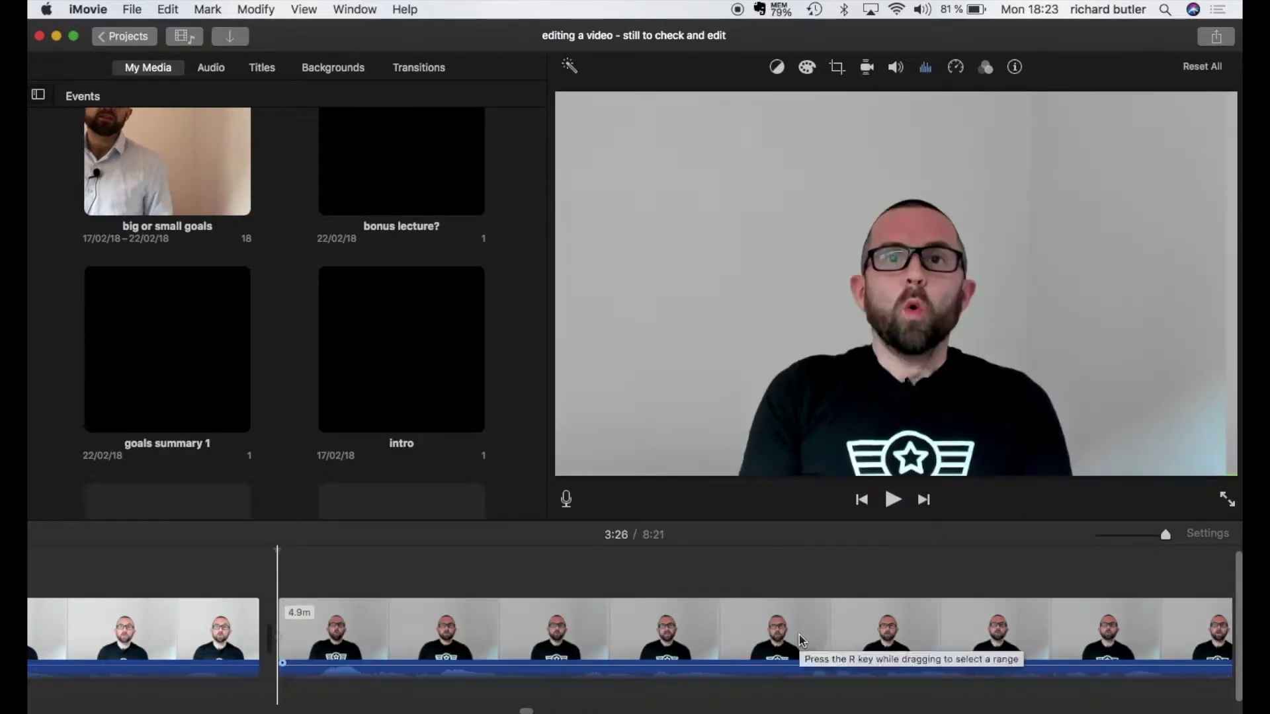
# Step: Split the clip at 3:32 and just after, then delete the 0.2-second piece
pyautogui.hscroll(8, 619, 655)
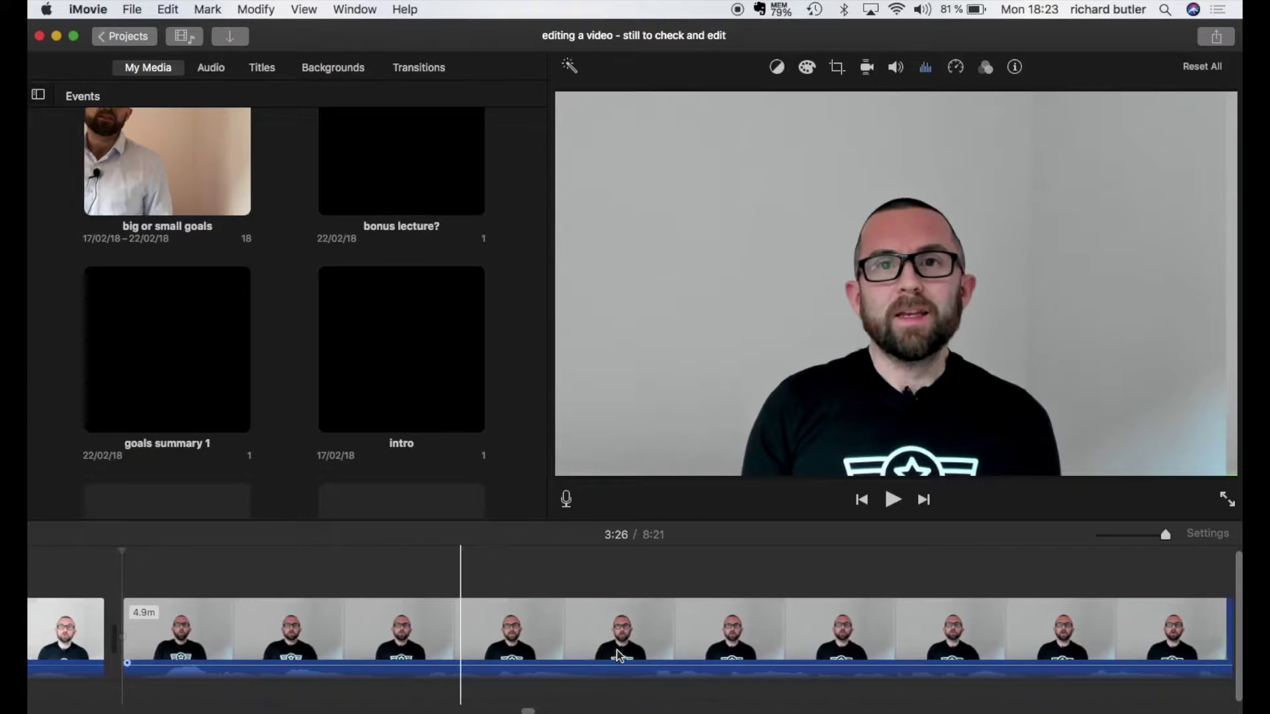
pyautogui.hscroll(-6, 618, 654)
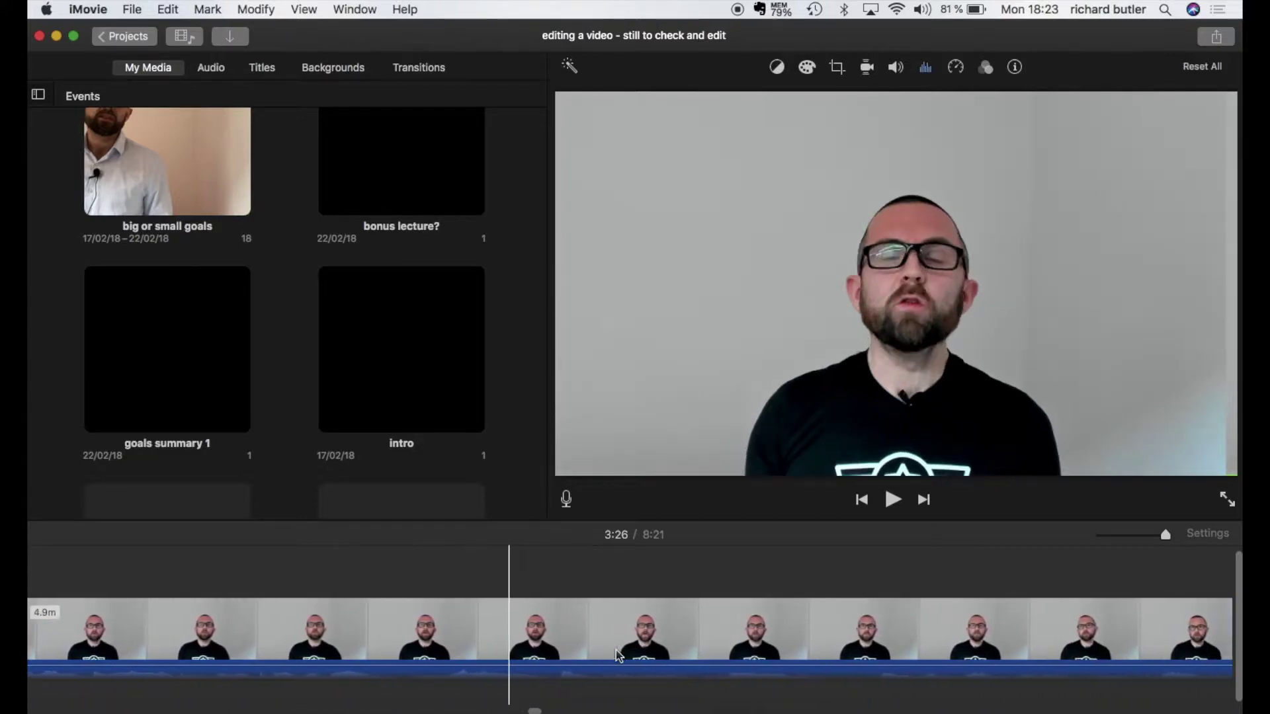
pyautogui.hscroll(3, 619, 655)
pyautogui.hscroll(-5, 595, 653)
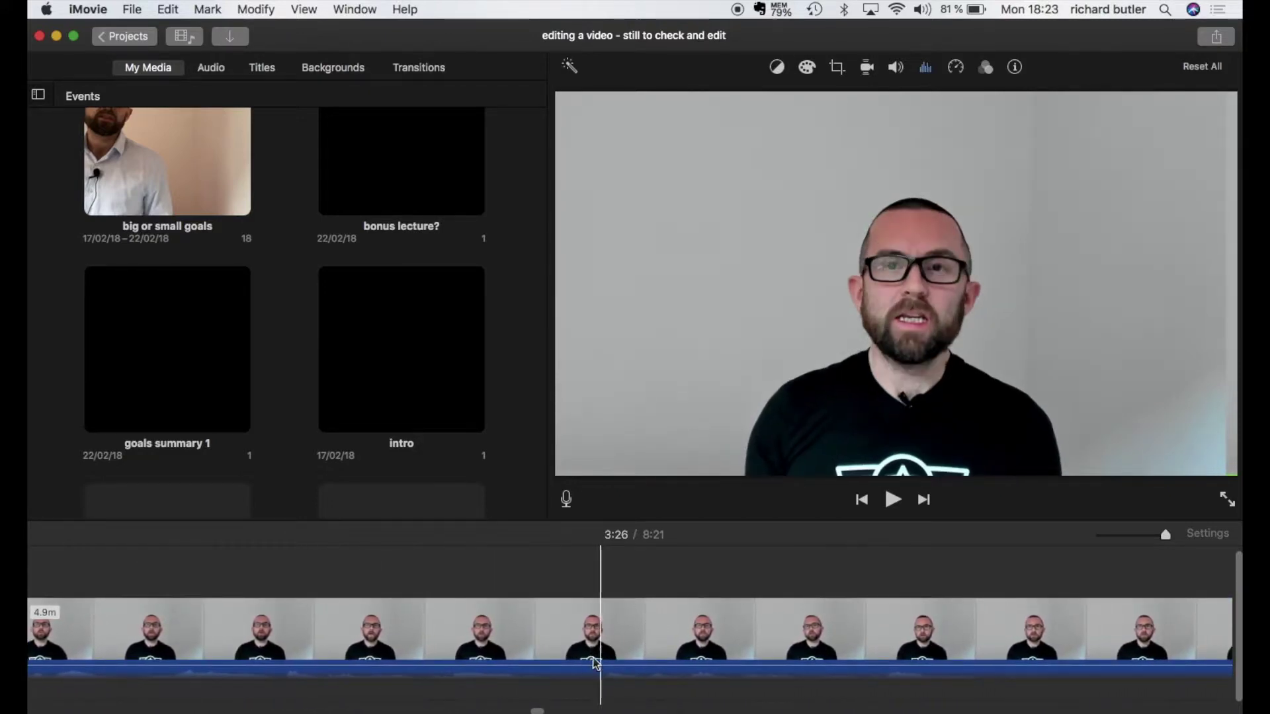
pyautogui.hscroll(1, 569, 653)
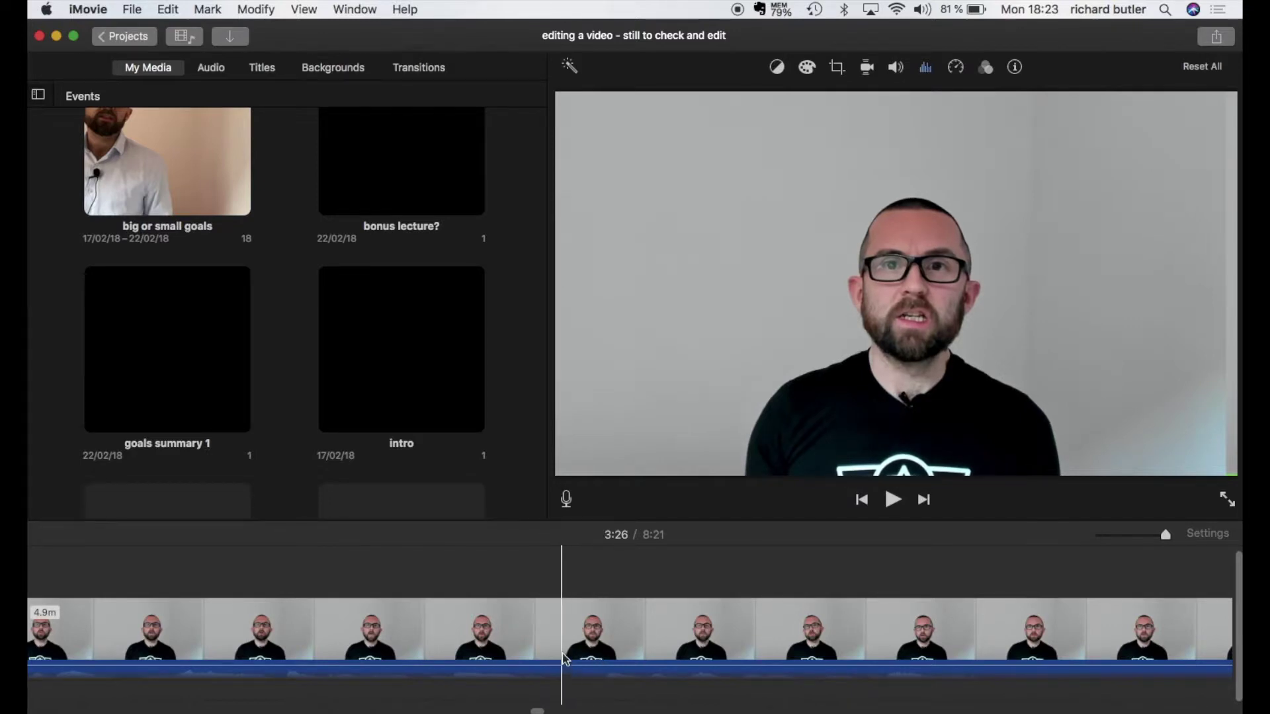
pyautogui.click(565, 655)
pyautogui.rightClick(565, 655)
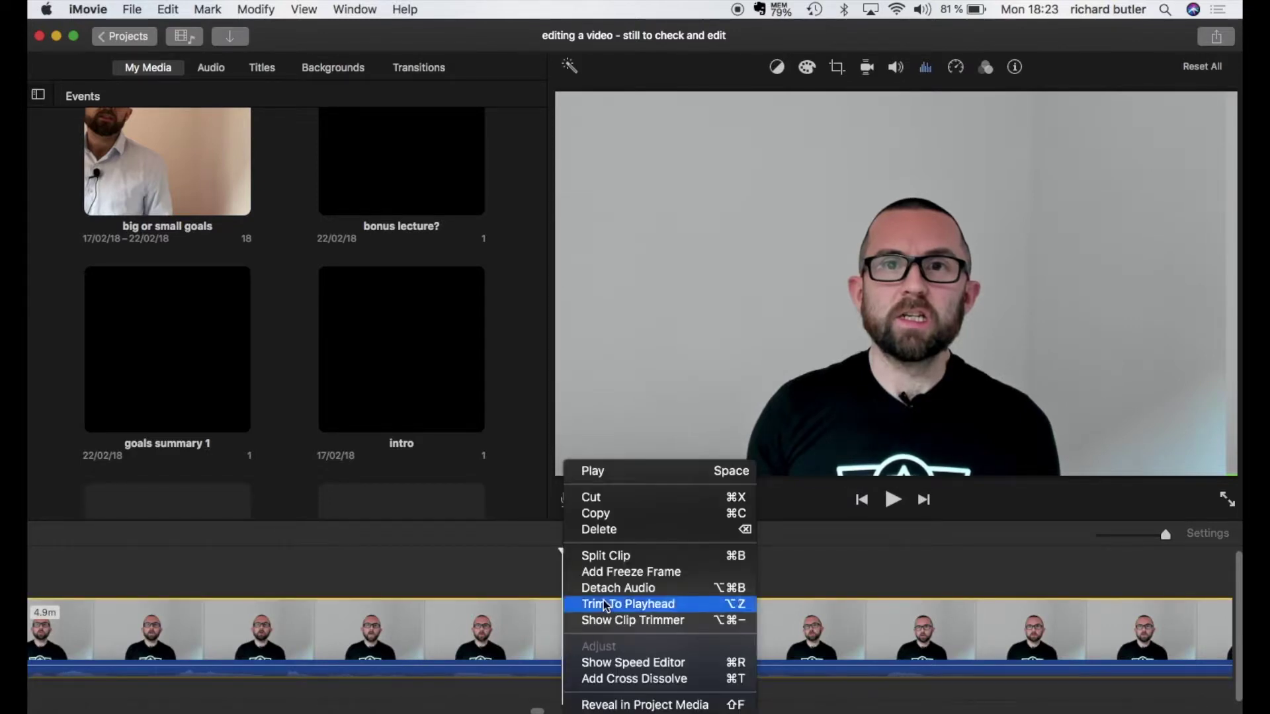
pyautogui.click(610, 562)
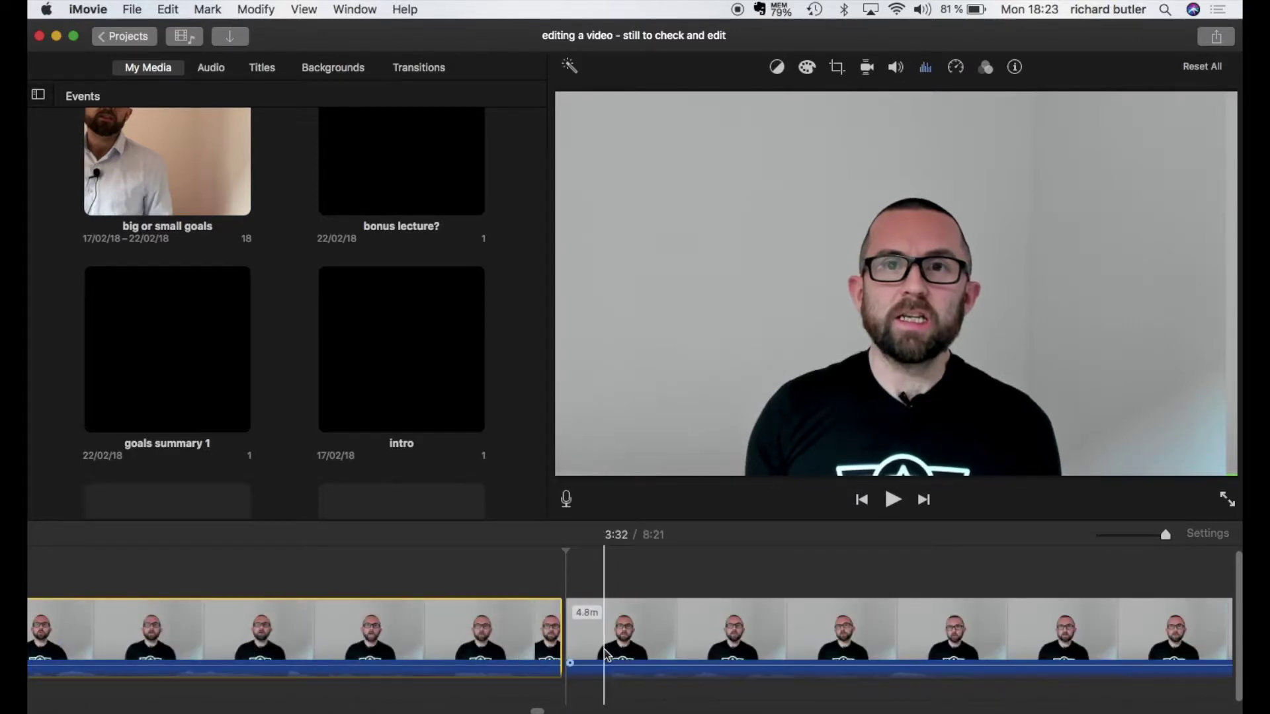
pyautogui.click(604, 654)
pyautogui.rightClick(603, 653)
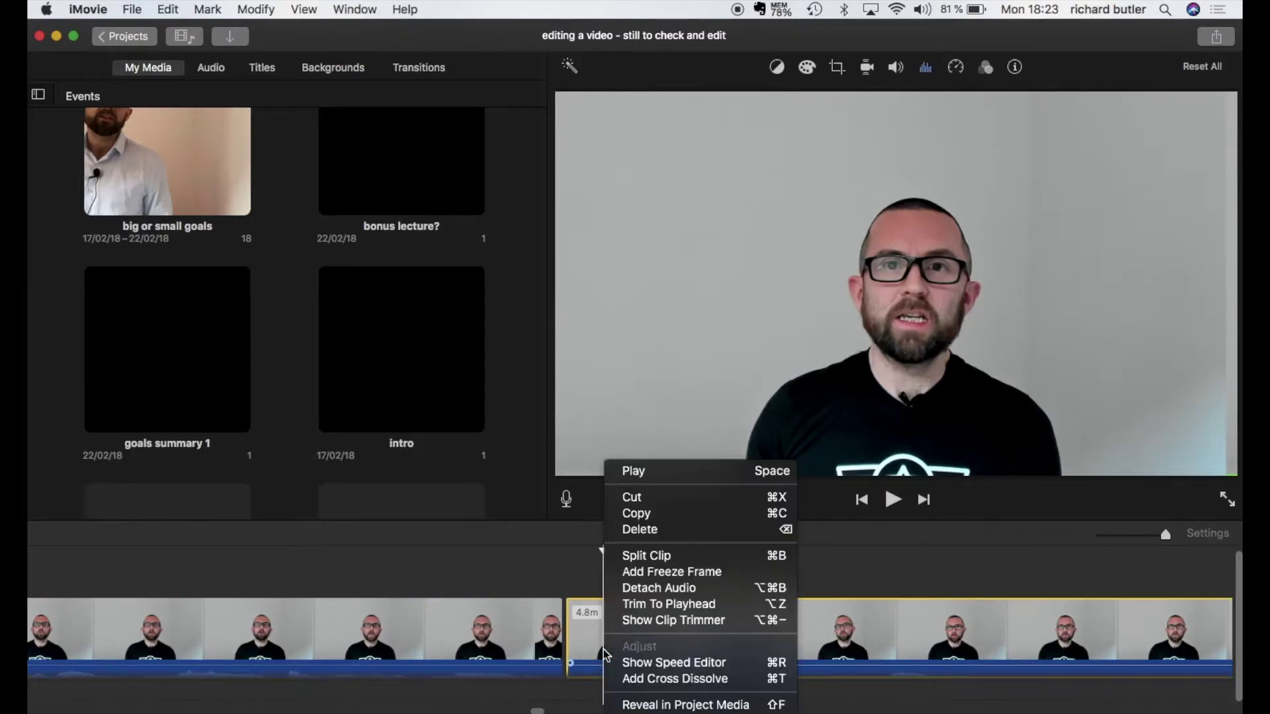
pyautogui.click(646, 556)
pyautogui.click(588, 639)
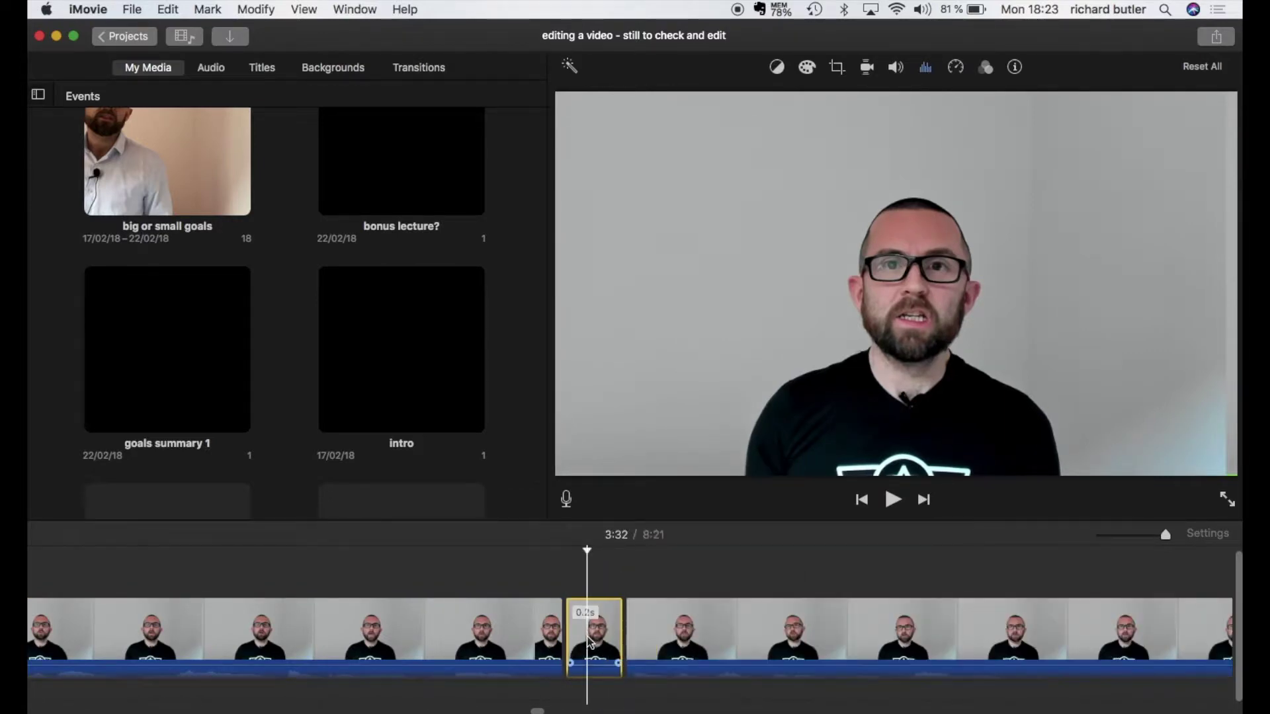
pyautogui.press('Delete')
# Step: Split the clip at 3:35 and delete the unwanted 2.6-second stretch
pyautogui.hscroll(5, 662, 642)
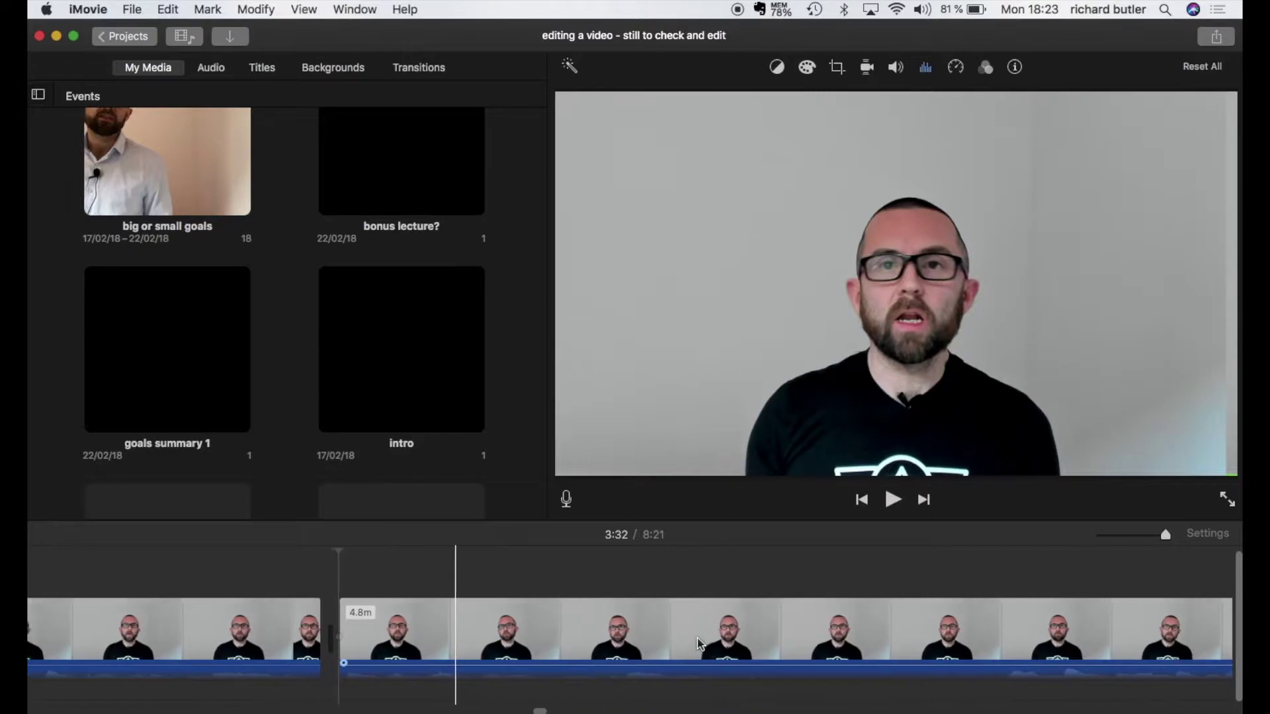
pyautogui.hscroll(1, 699, 643)
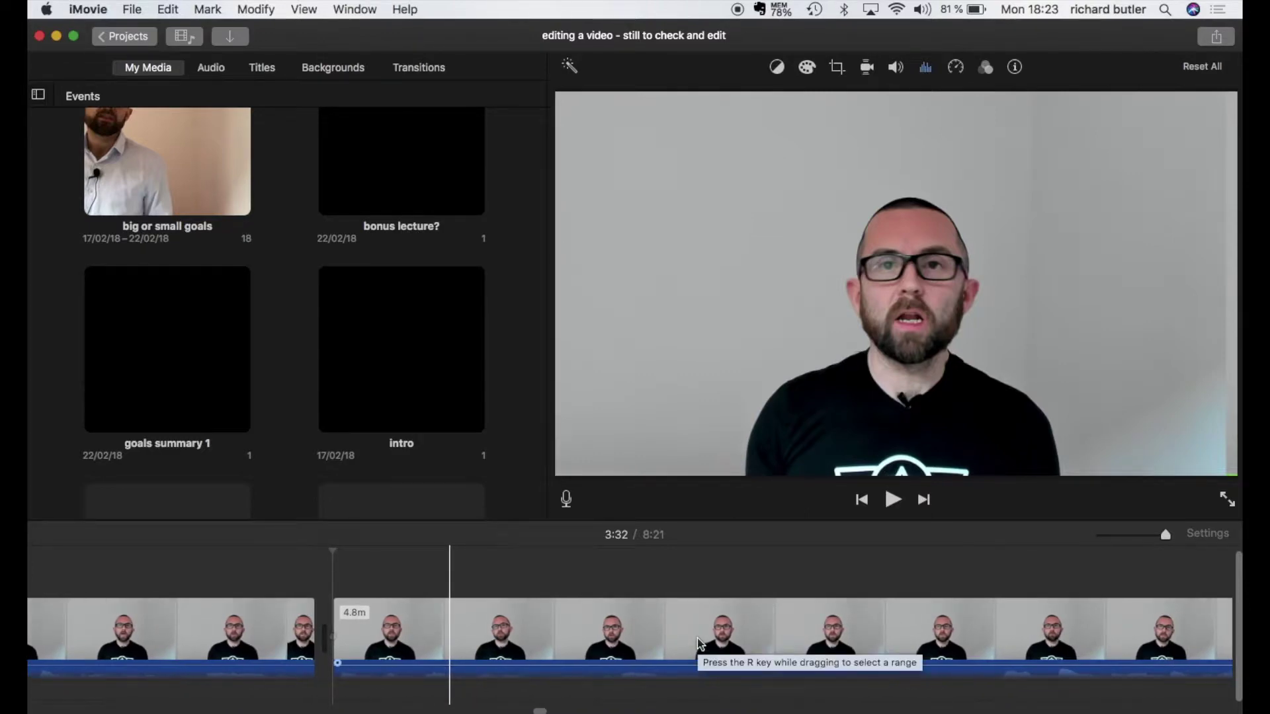
pyautogui.hscroll(5, 701, 645)
pyautogui.click(750, 662)
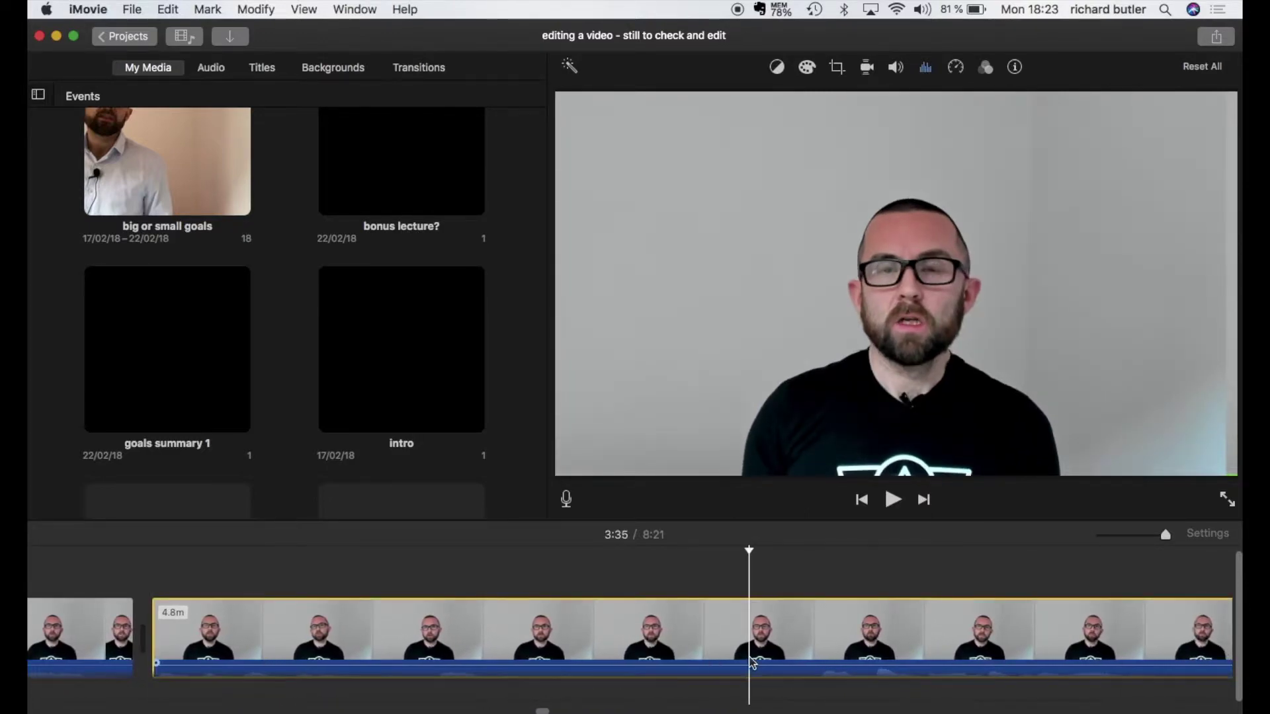
pyautogui.rightClick(752, 661)
pyautogui.click(705, 561)
pyautogui.press('super+b')
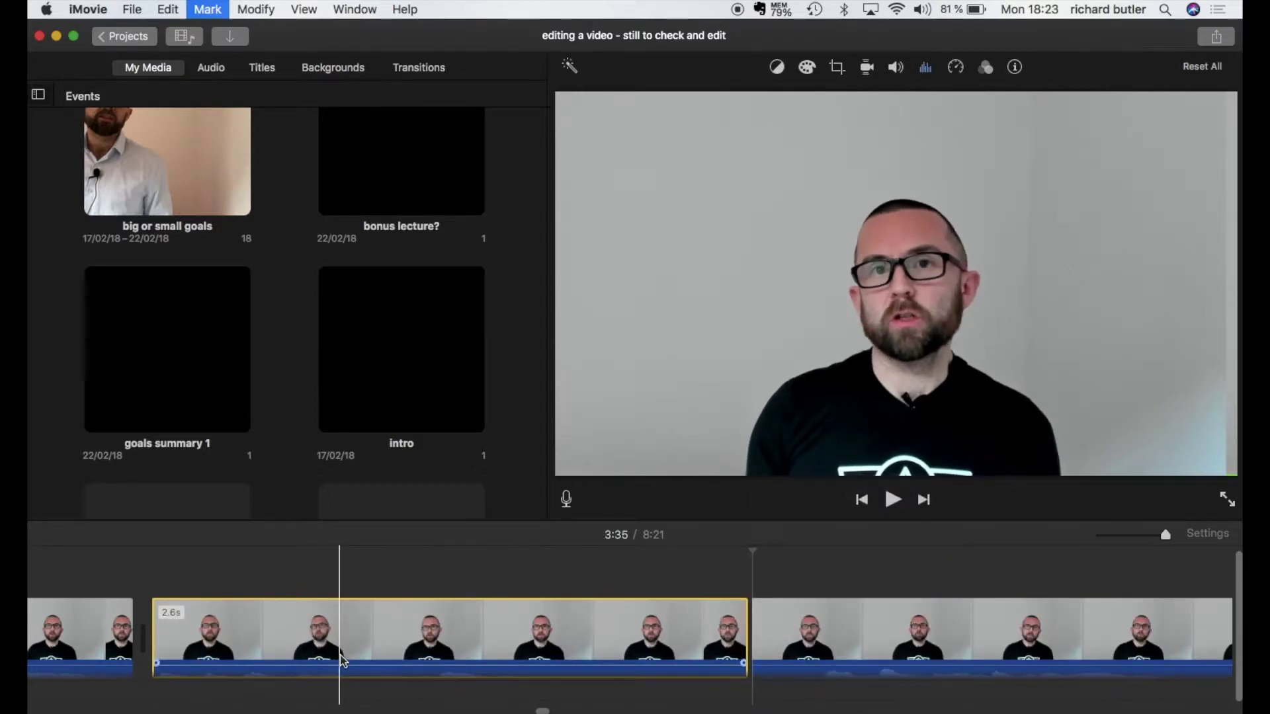
pyautogui.press('Delete')
# Step: Split the clip at two more cut points and delete the 1.1-second piece between them
pyautogui.hscroll(3, 463, 658)
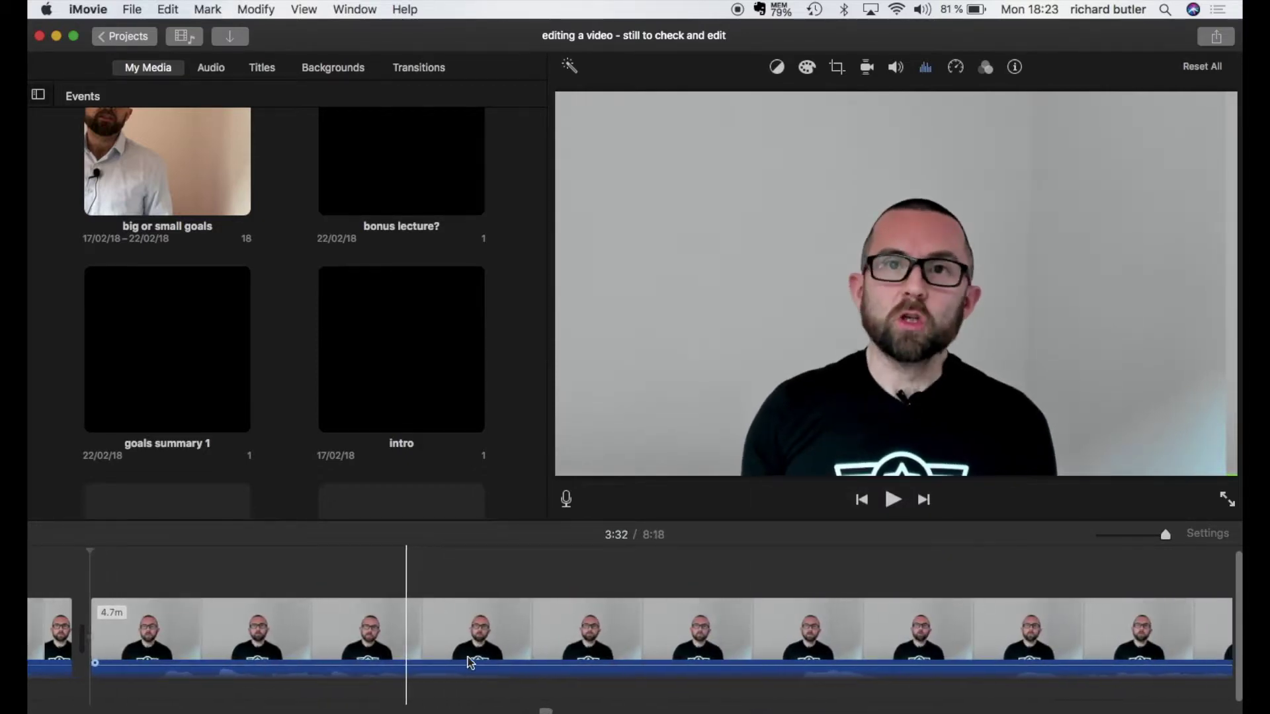
pyautogui.click(498, 655)
pyautogui.rightClick(498, 655)
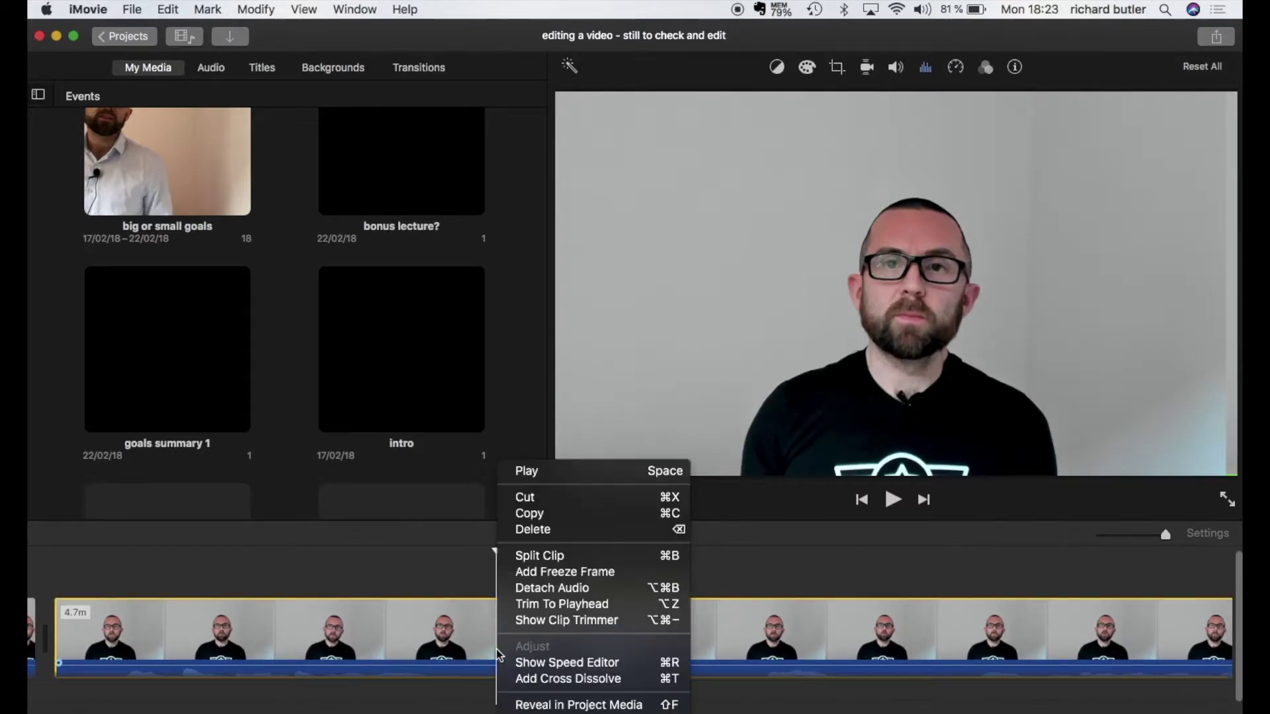
pyautogui.click(549, 561)
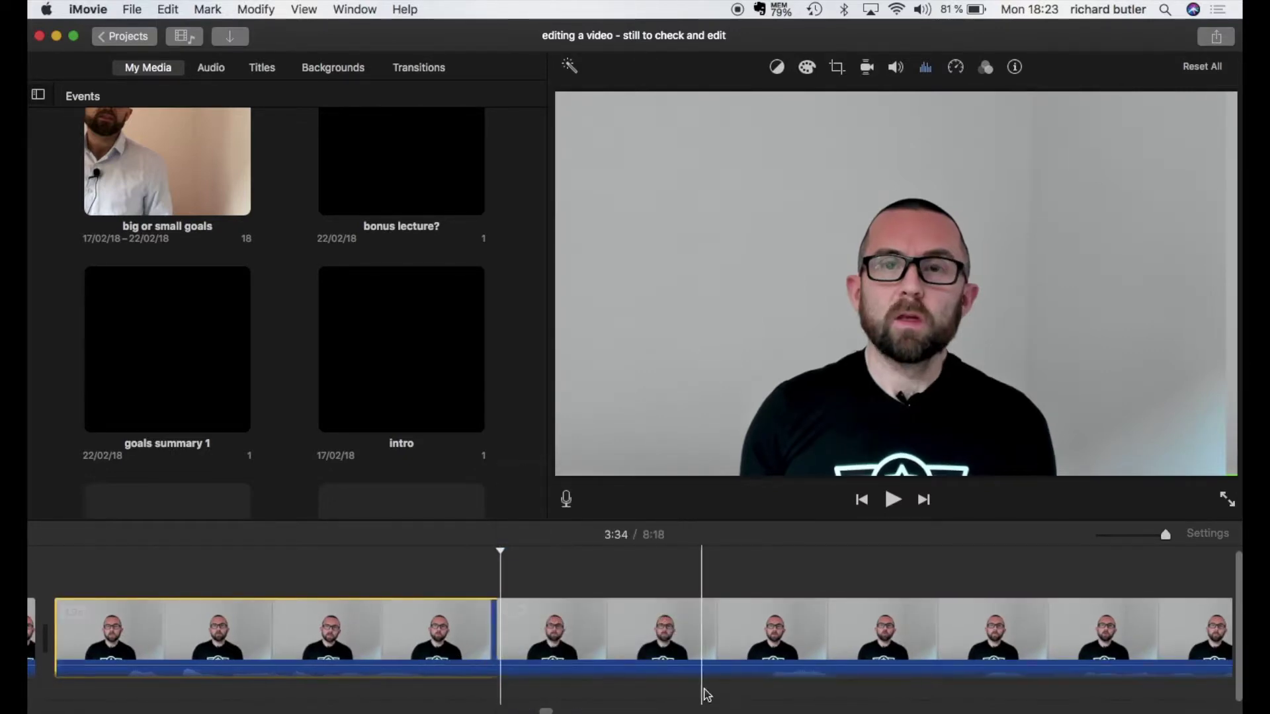
pyautogui.click(757, 643)
pyautogui.rightClick(757, 643)
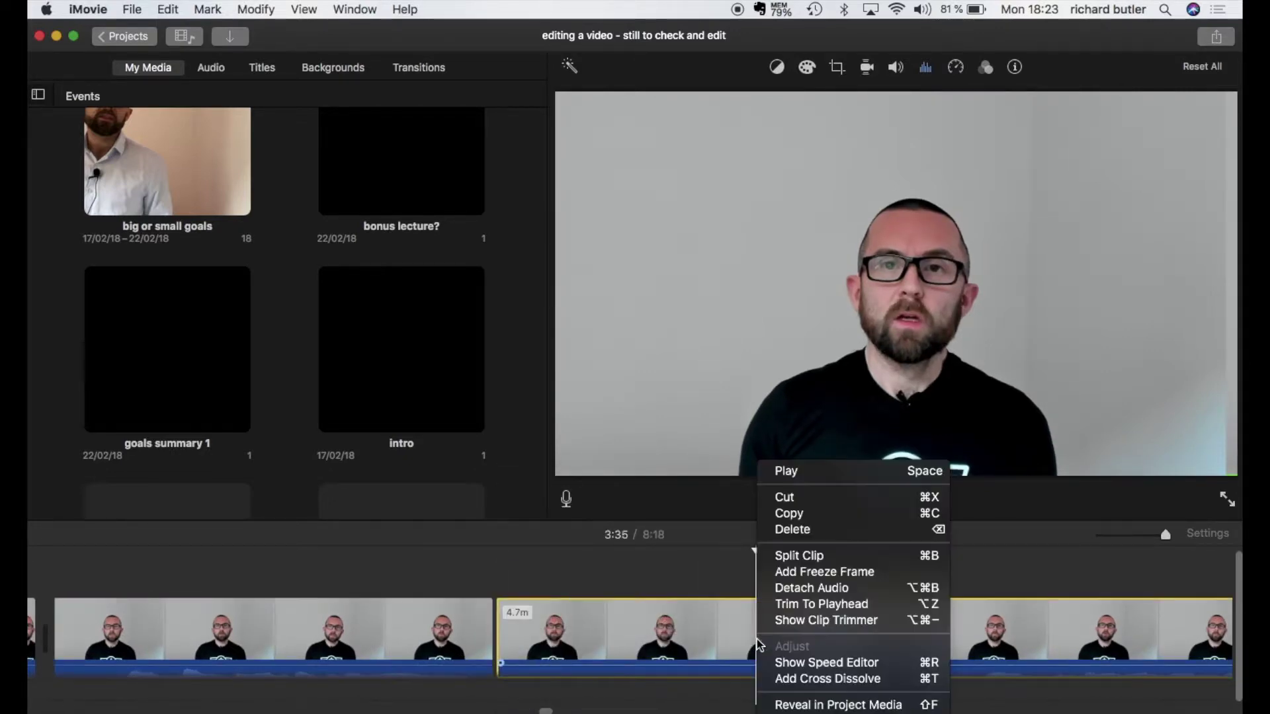
pyautogui.click(799, 557)
pyautogui.press('Delete')
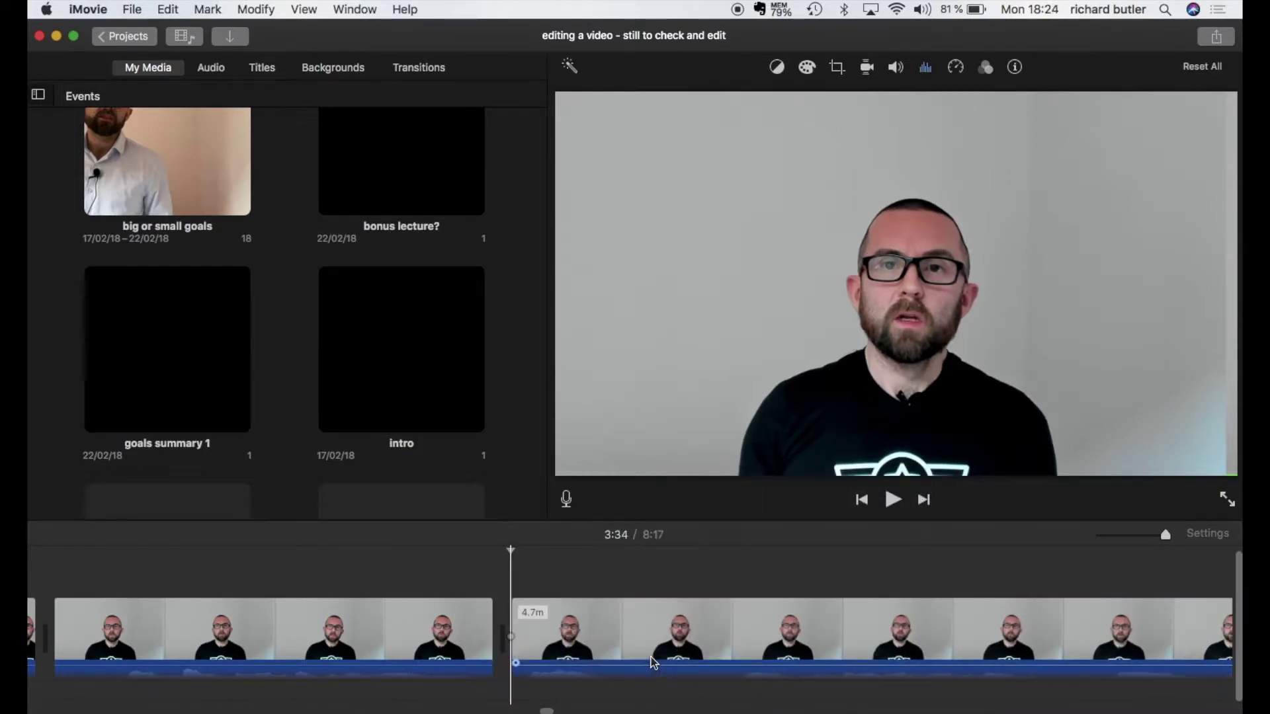
# Step: Delete the 1.9-second clip from the timeline
pyautogui.hscroll(-5, 658, 657)
pyautogui.click(665, 657)
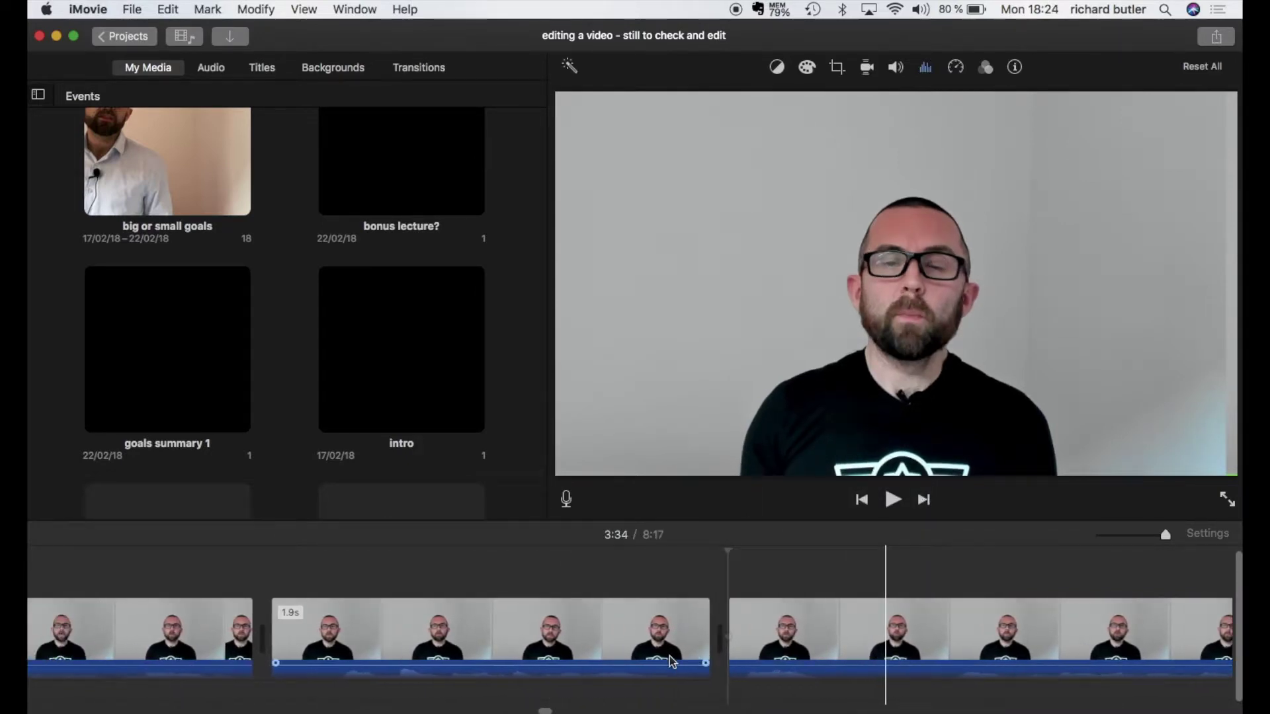
pyautogui.hscroll(-1, 672, 661)
pyautogui.click(368, 628)
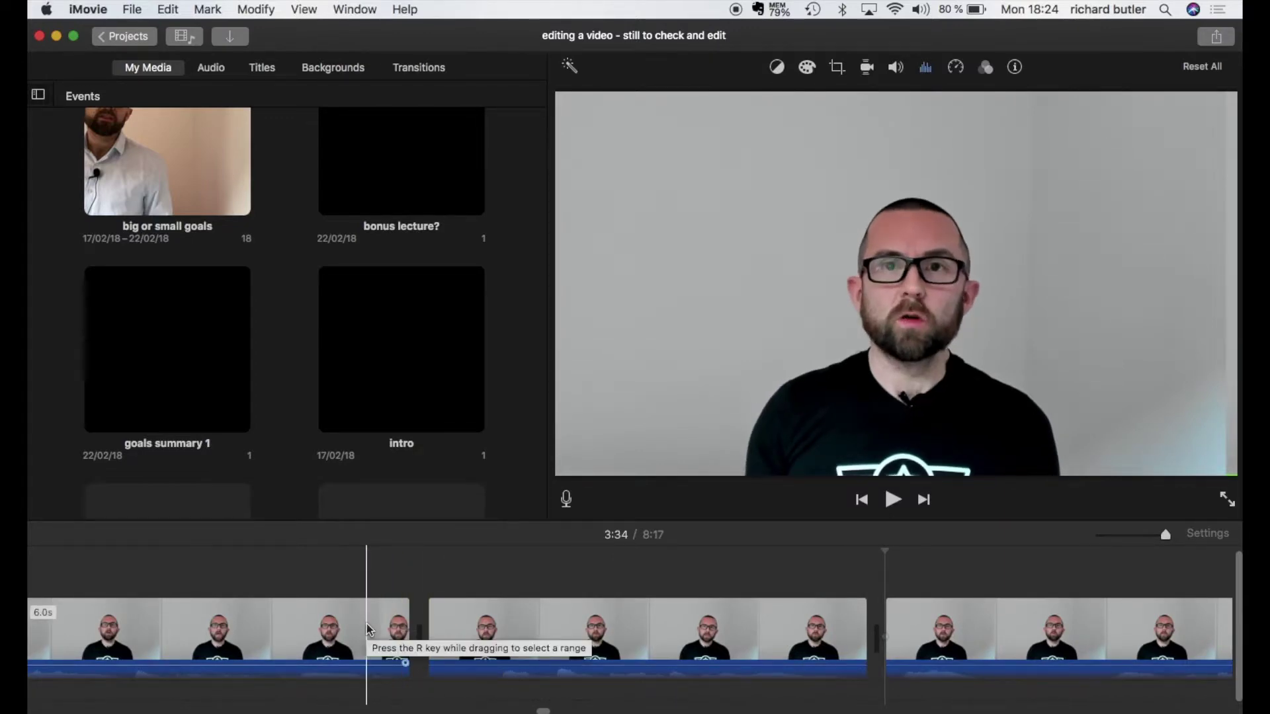
pyautogui.click(438, 635)
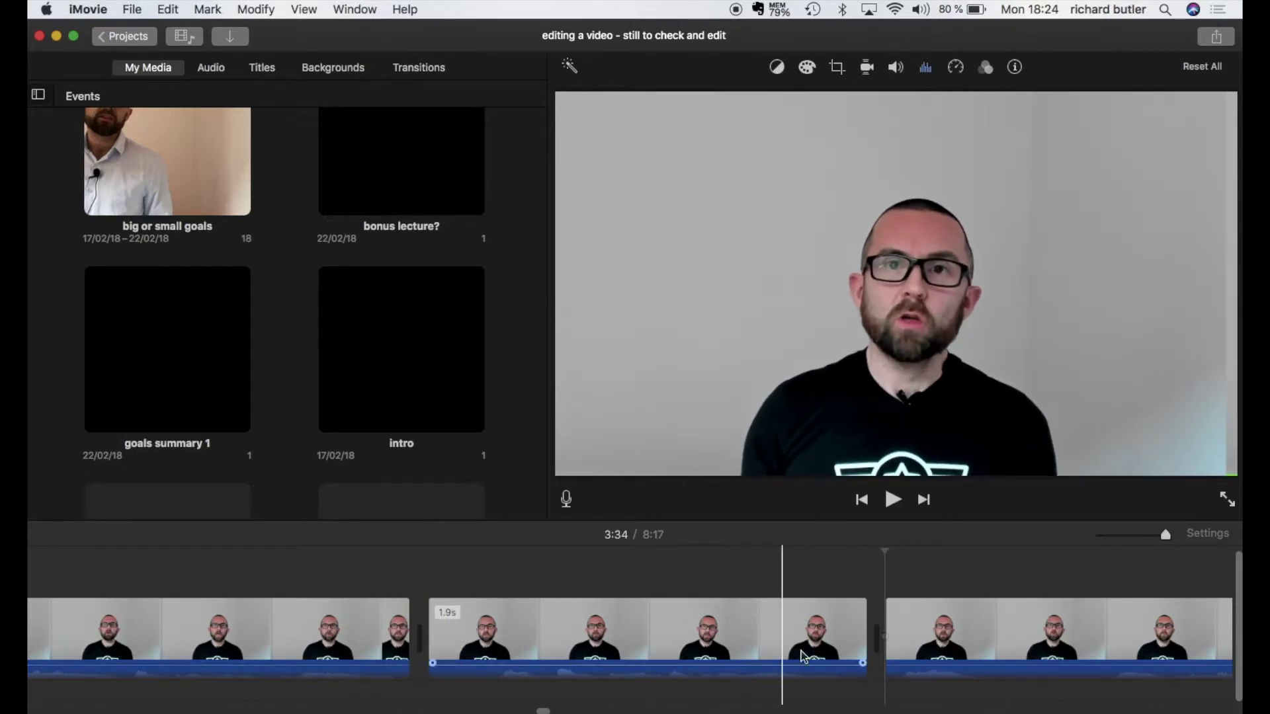
pyautogui.press('Delete')
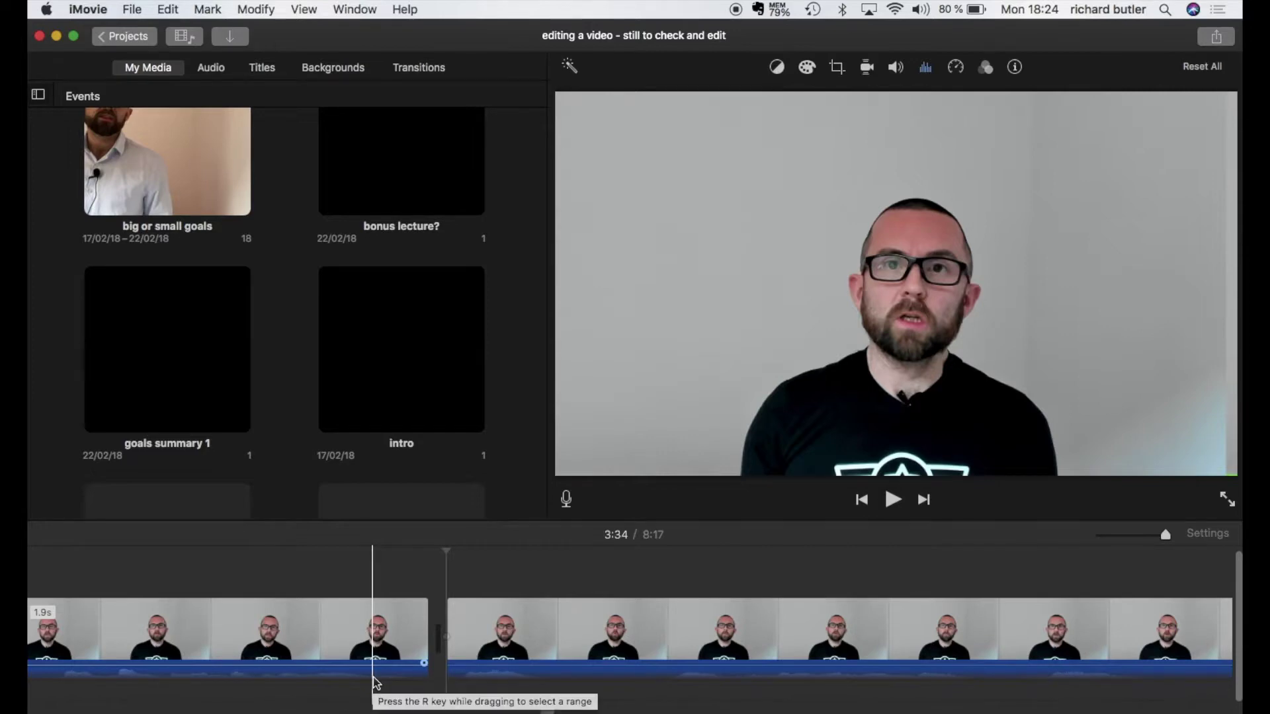
# Step: Preview a Spin Out transition between the lecture clips, then remove it
pyautogui.click(416, 69)
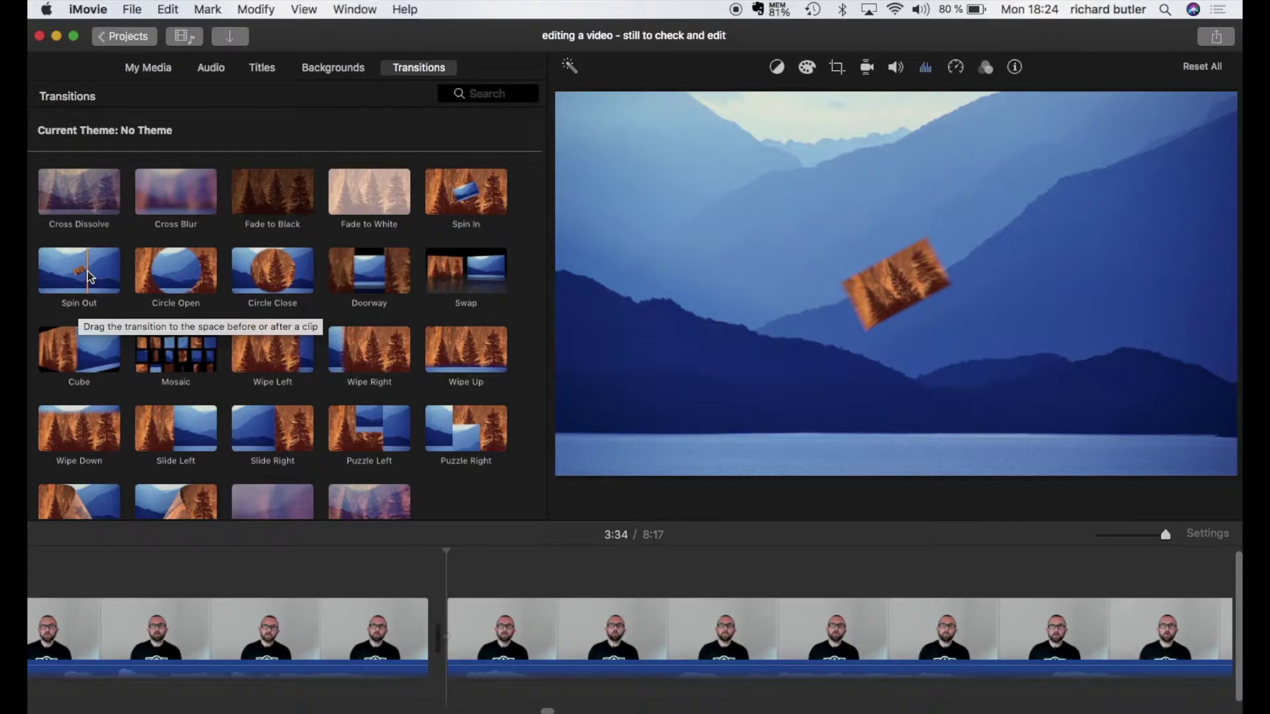
pyautogui.moveTo(90, 276); pyautogui.dragTo(335, 625)
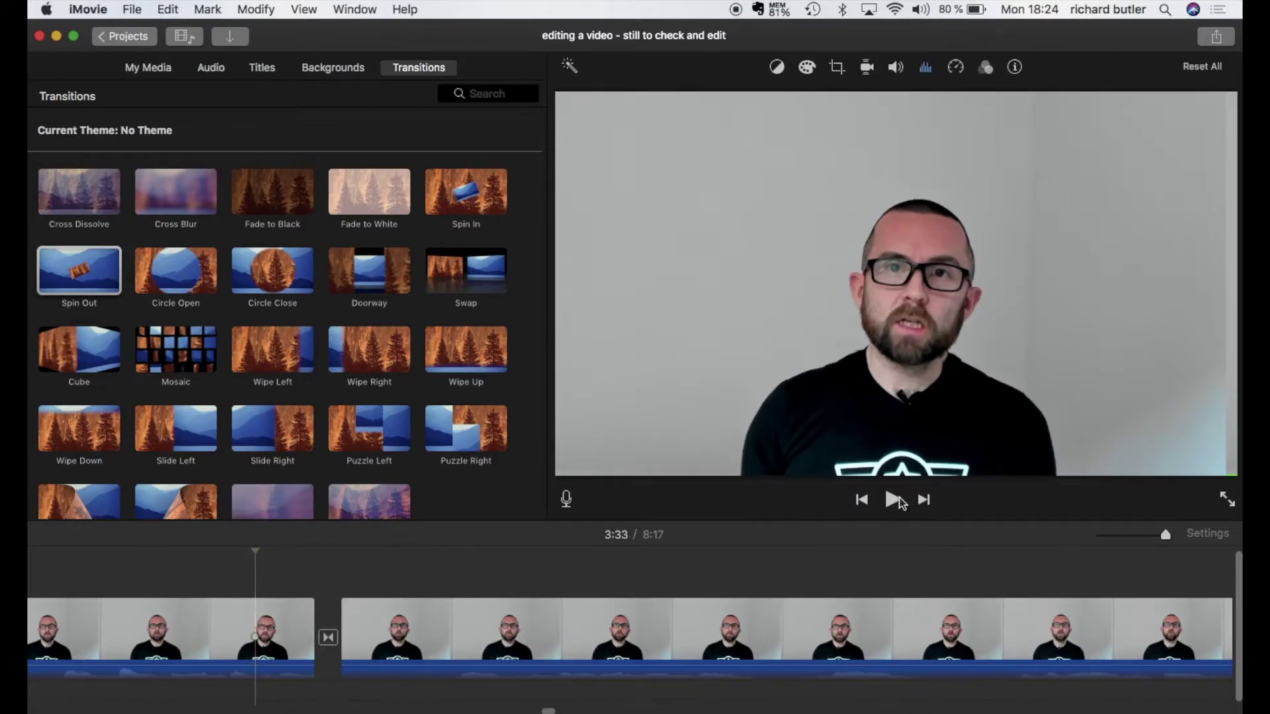
pyautogui.click(893, 501)
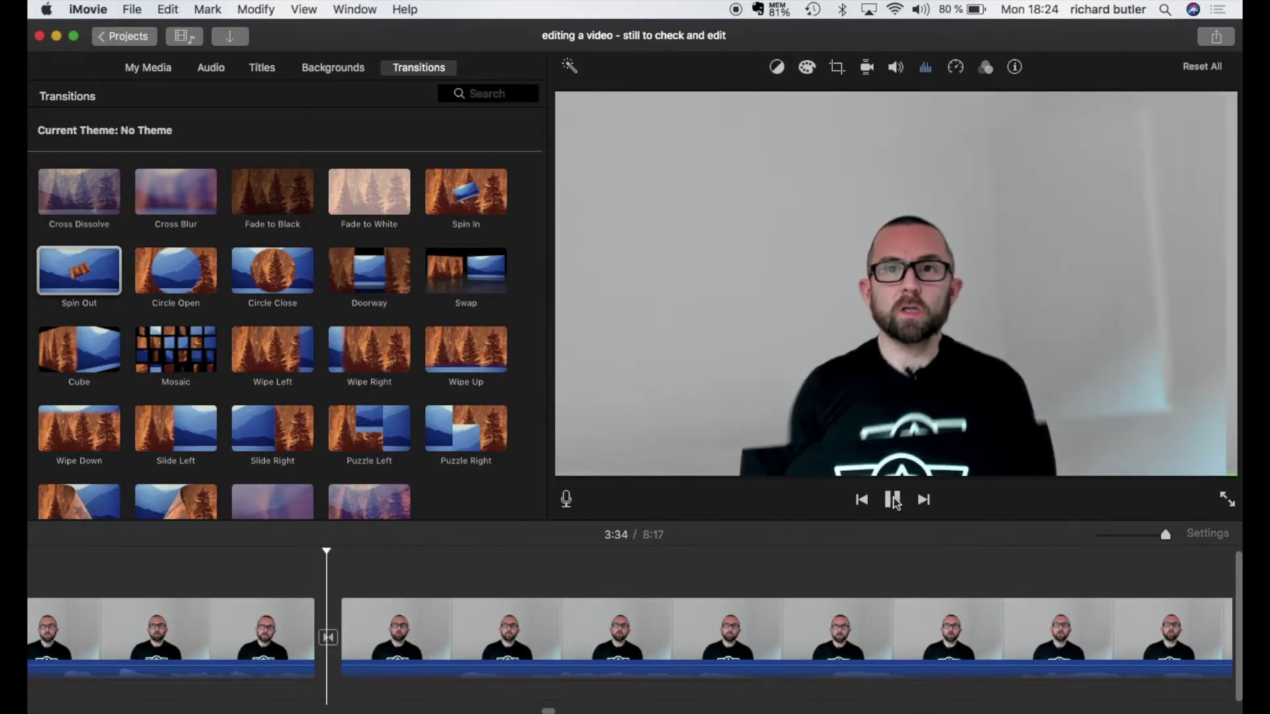
pyautogui.click(893, 501)
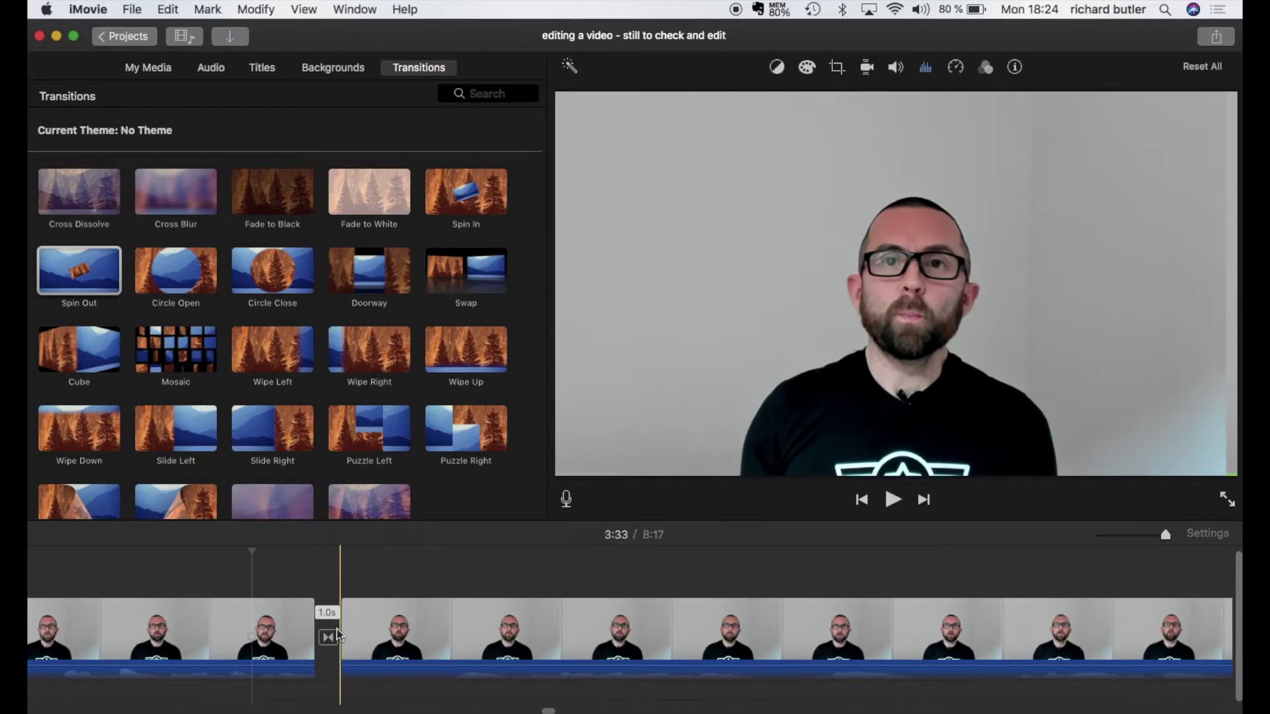
pyautogui.click(337, 636)
pyautogui.press('Delete')
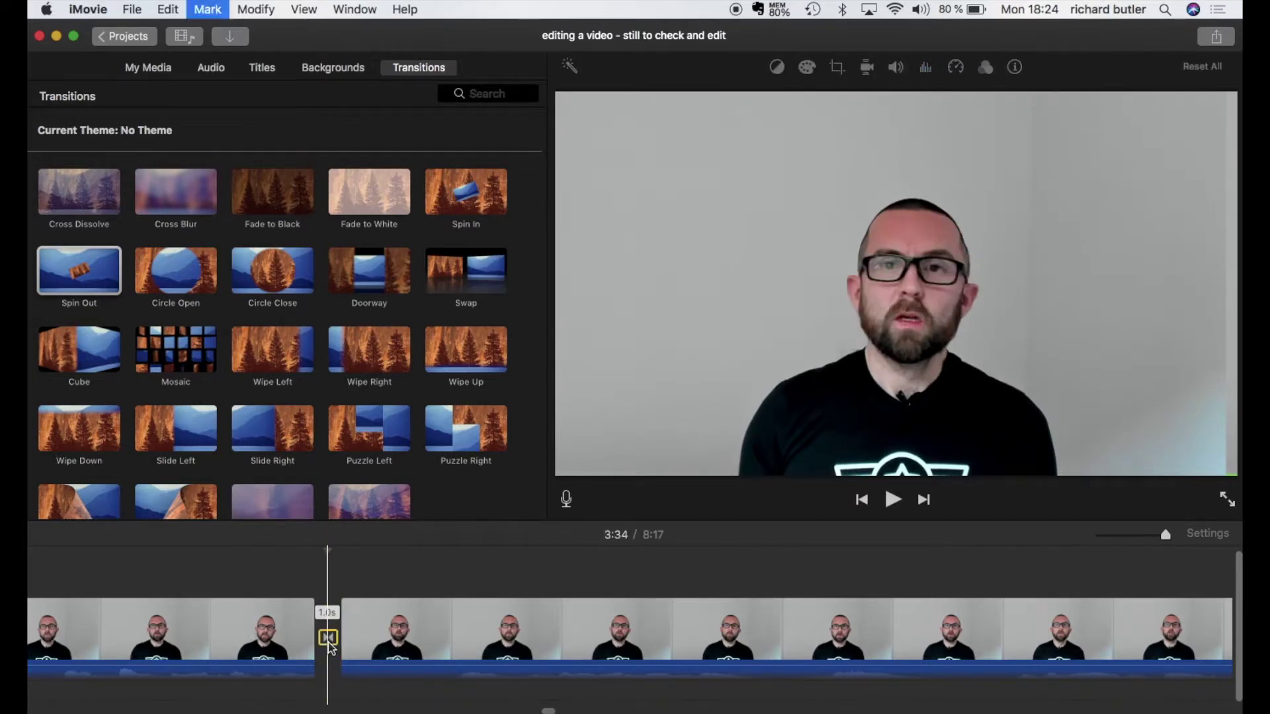
# Step: Place a Cross Blur transition between the two clips and confirm its 1.0 s duration
pyautogui.click(176, 193)
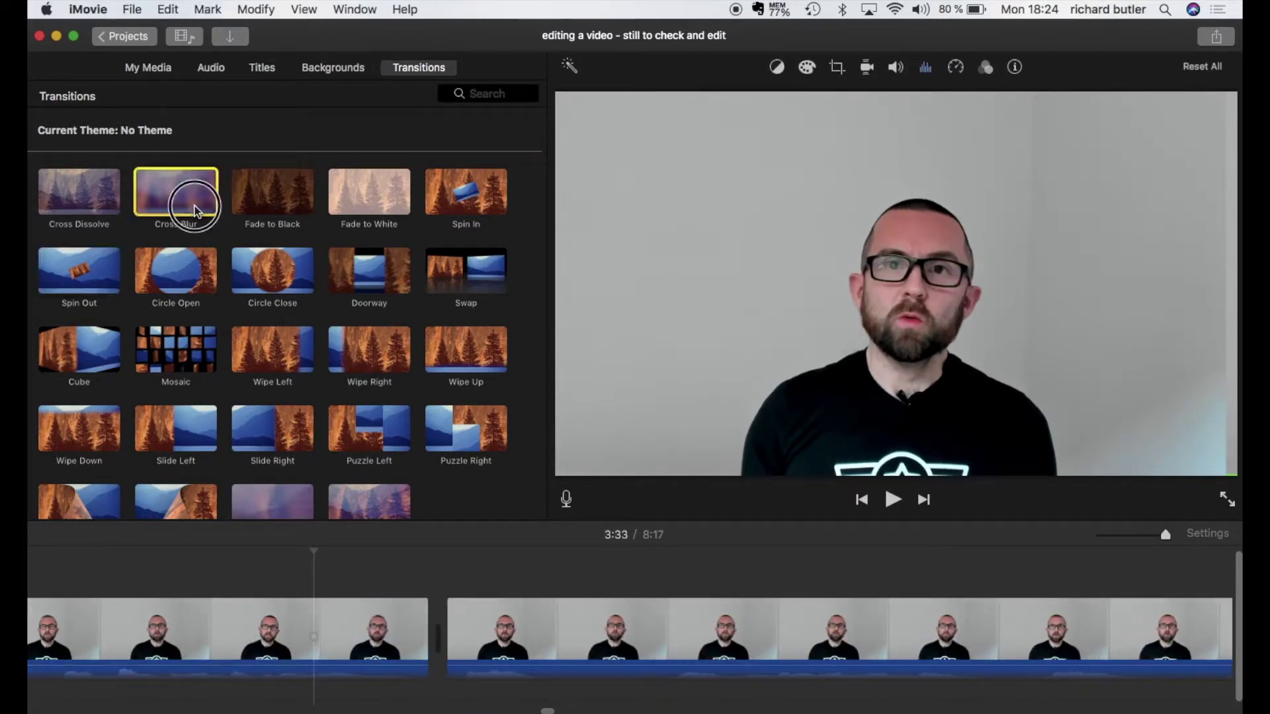
pyautogui.moveTo(176, 193); pyautogui.dragTo(327, 631)
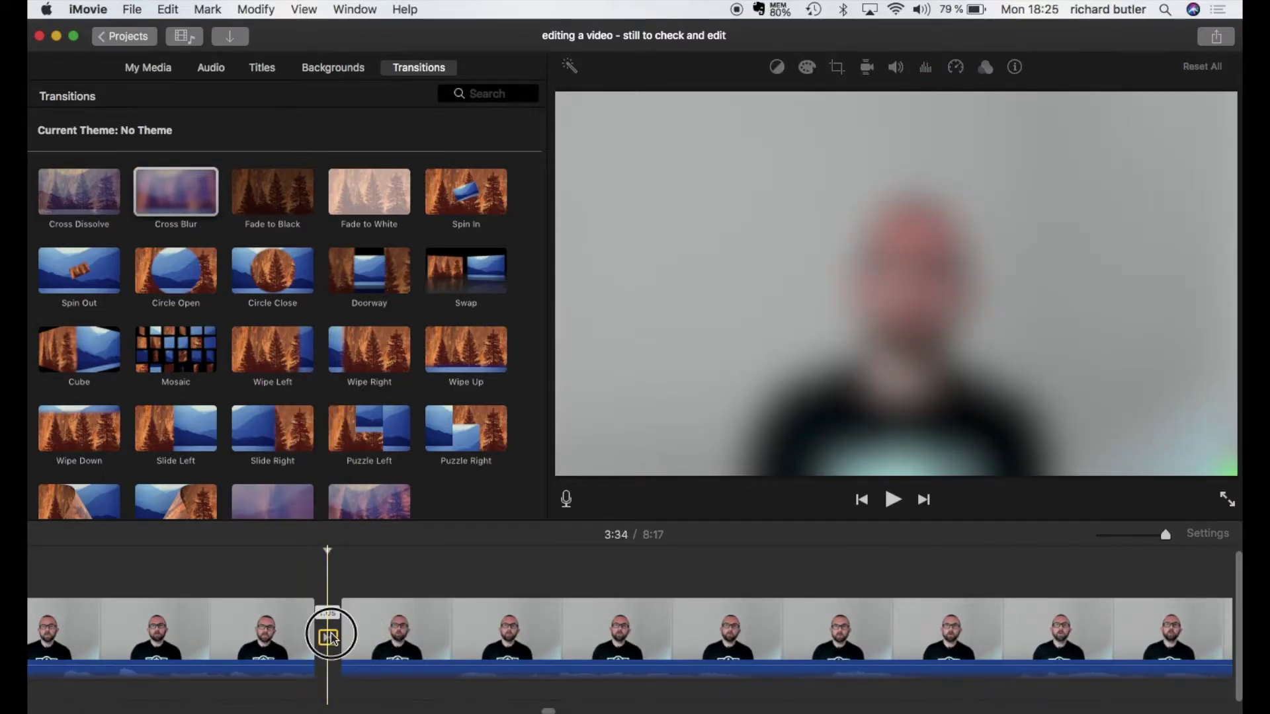
pyautogui.doubleClick(329, 637)
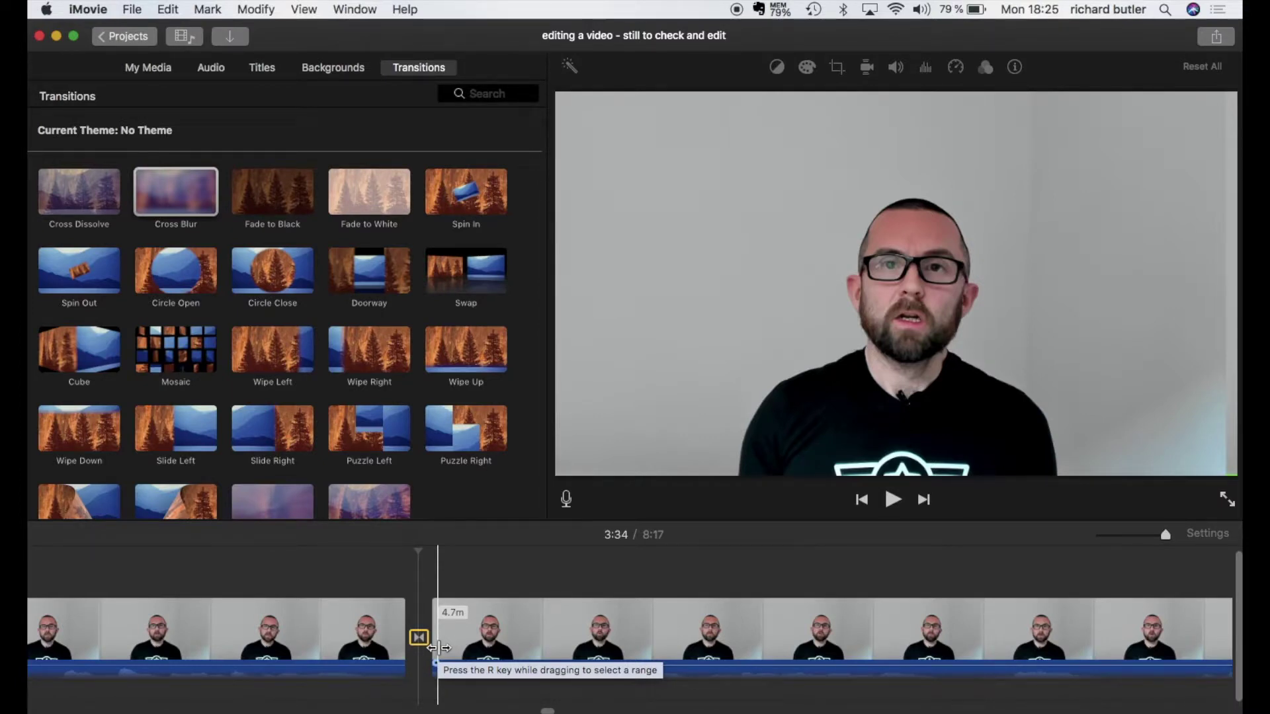
# Step: Undo an accidental split-and-transition at 3:40, then select the later clip at 3:32
pyautogui.hscroll(10, 437, 649)
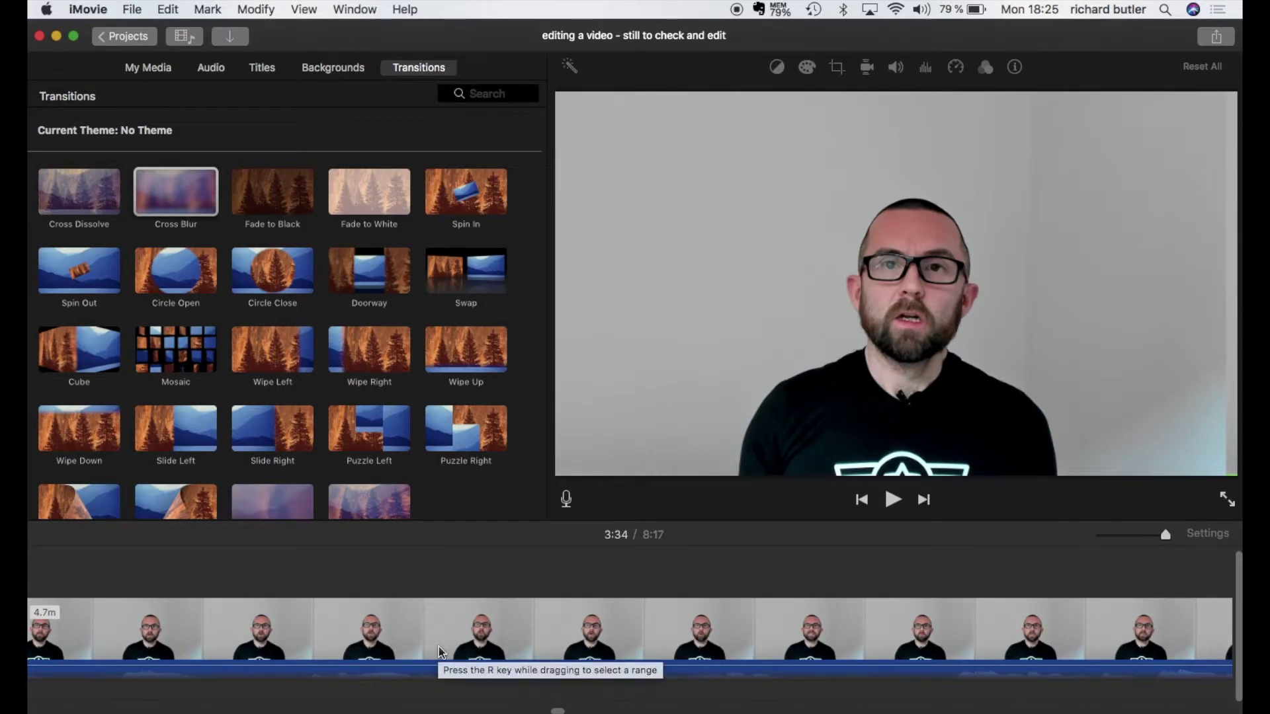
pyautogui.click(547, 652)
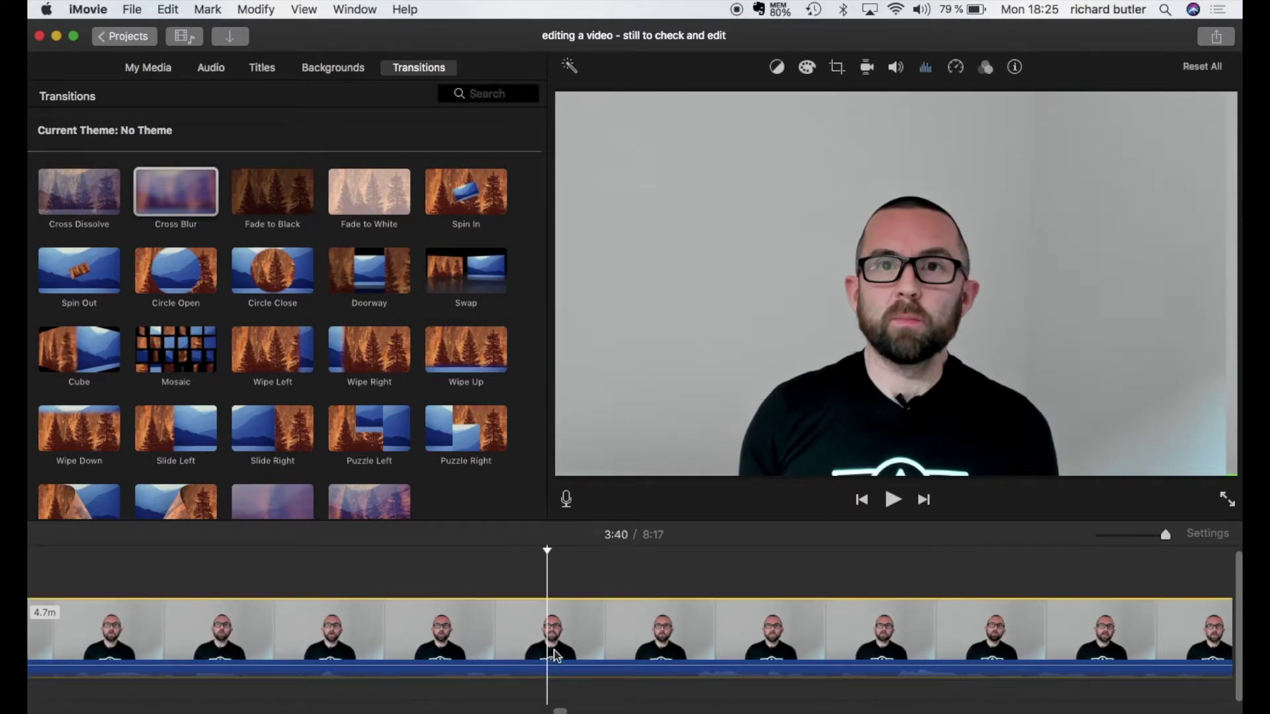
pyautogui.press('super+t')
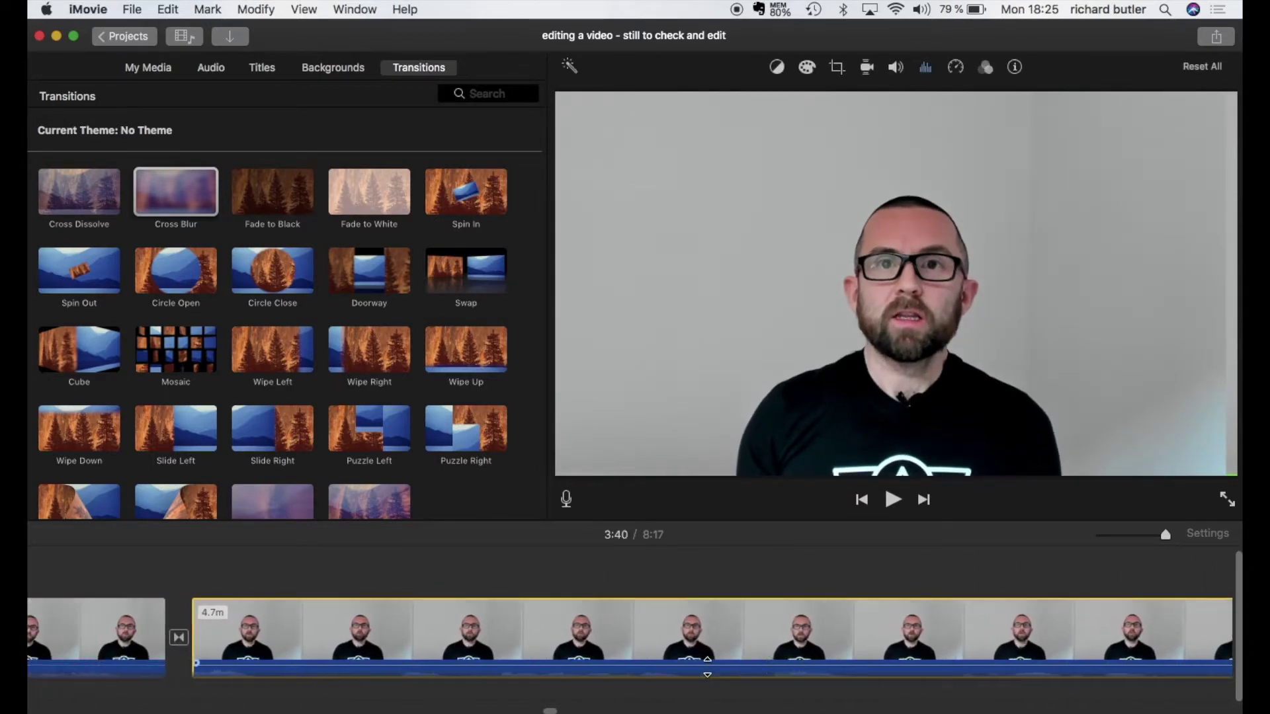
pyautogui.press('super+z')
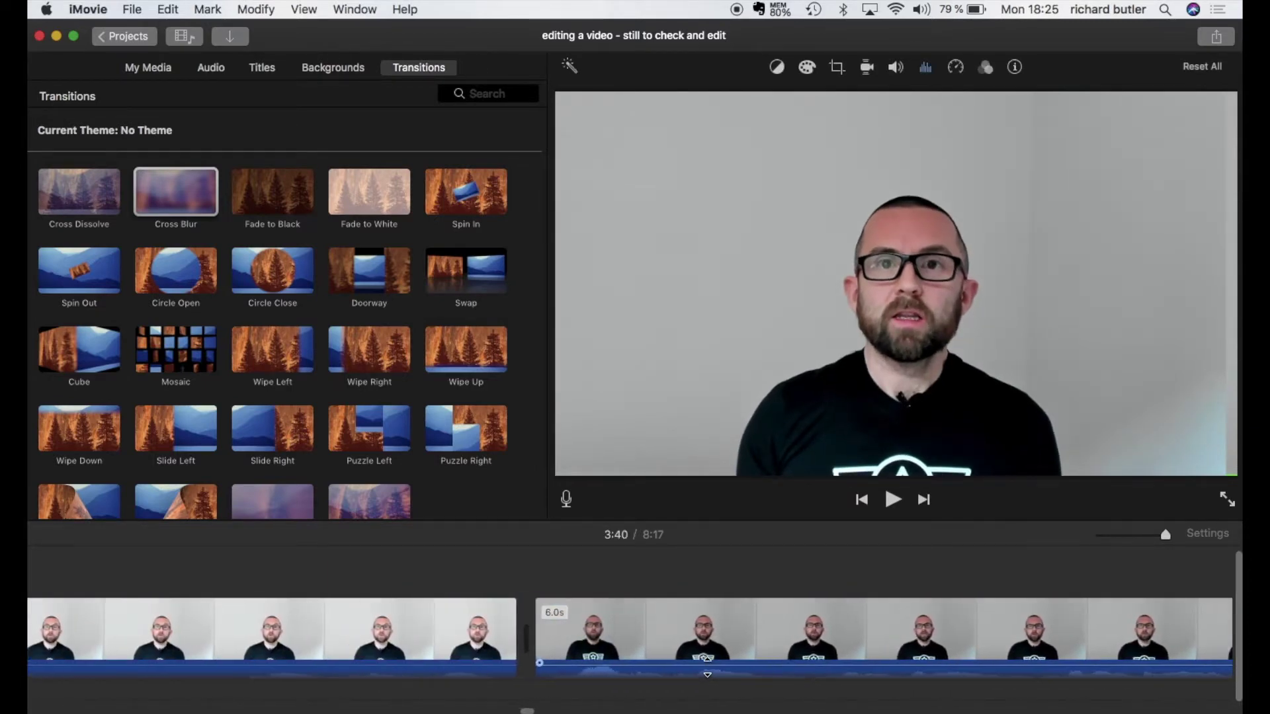
pyautogui.hscroll(10, 858, 645)
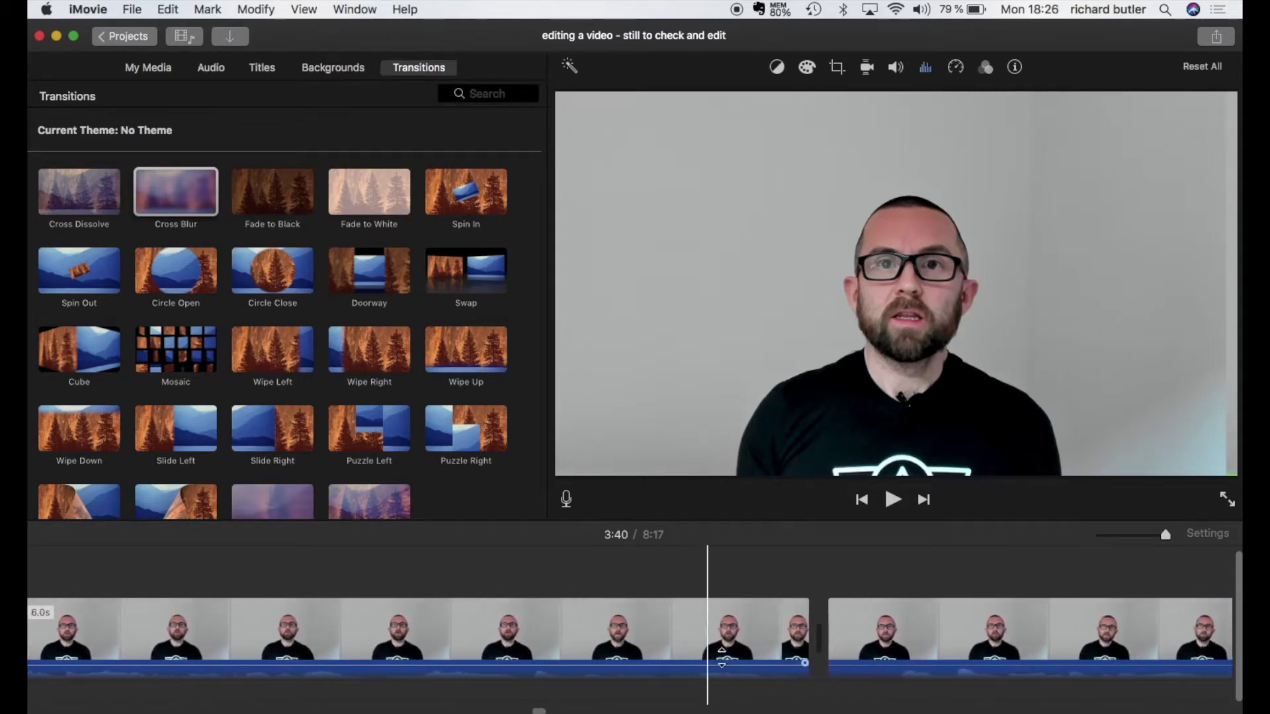
pyautogui.click(857, 645)
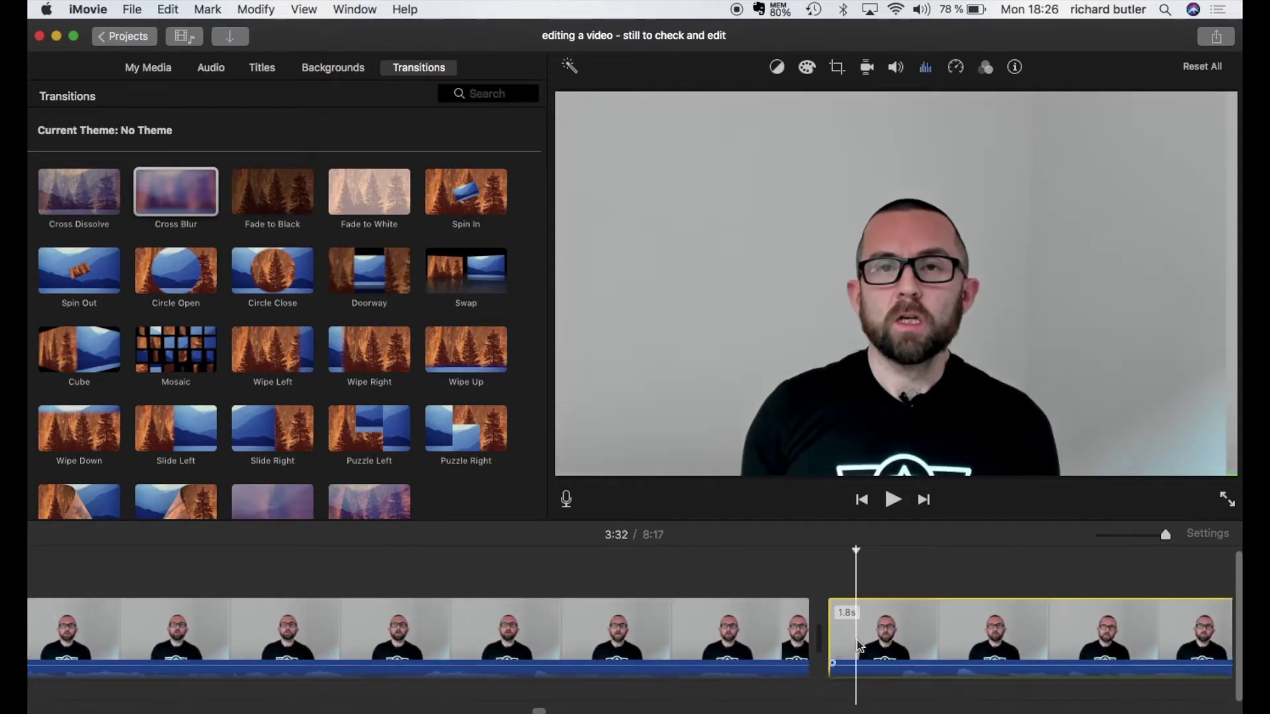
# Step: Place a 4.0-second Standard Lower Third title over the second lecture clip
pyautogui.click(261, 69)
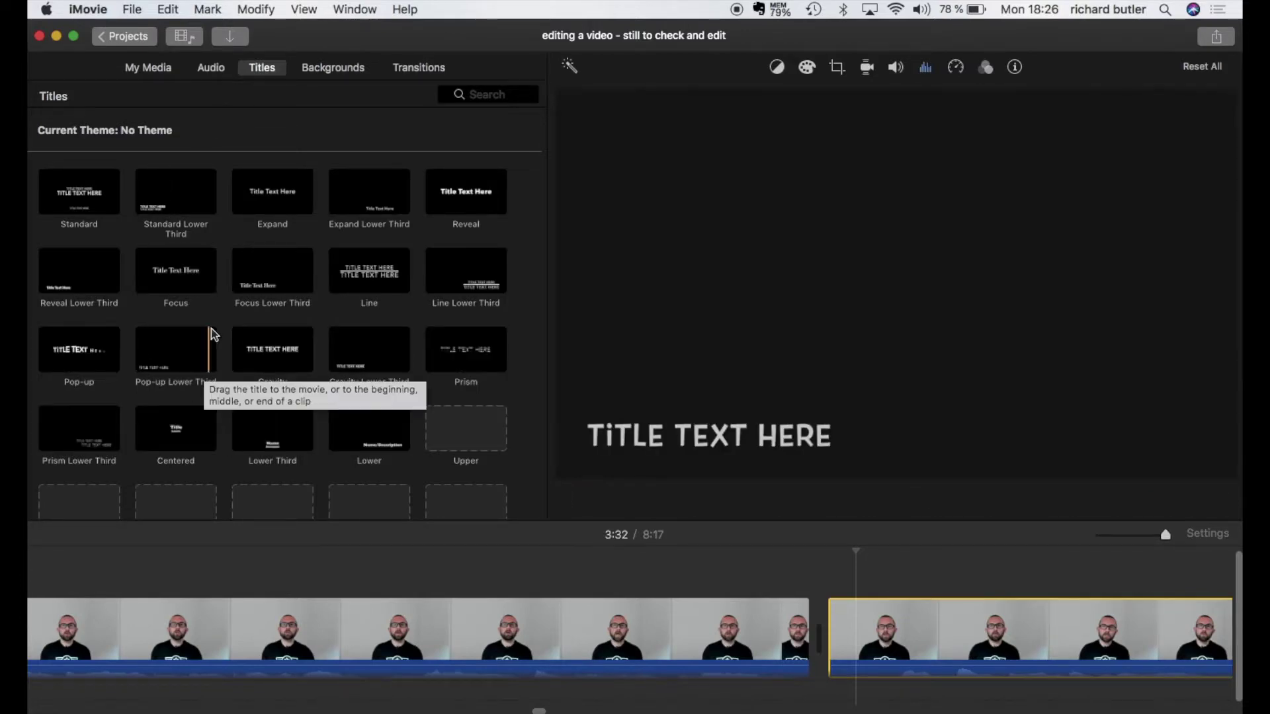
pyautogui.click(181, 208)
pyautogui.moveTo(180, 207); pyautogui.dragTo(836, 582)
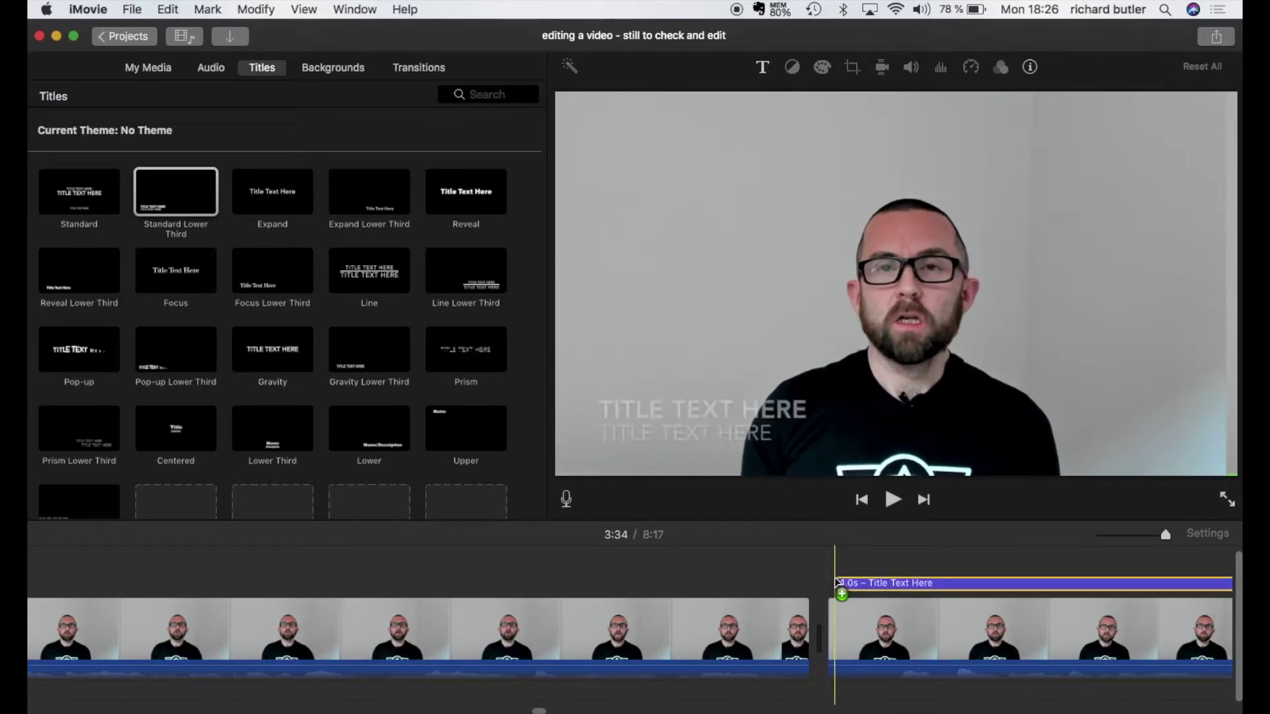
# Step: Replace the title text with 'LIFE COACH' on the first line and the presenter's name below
pyautogui.click(881, 588)
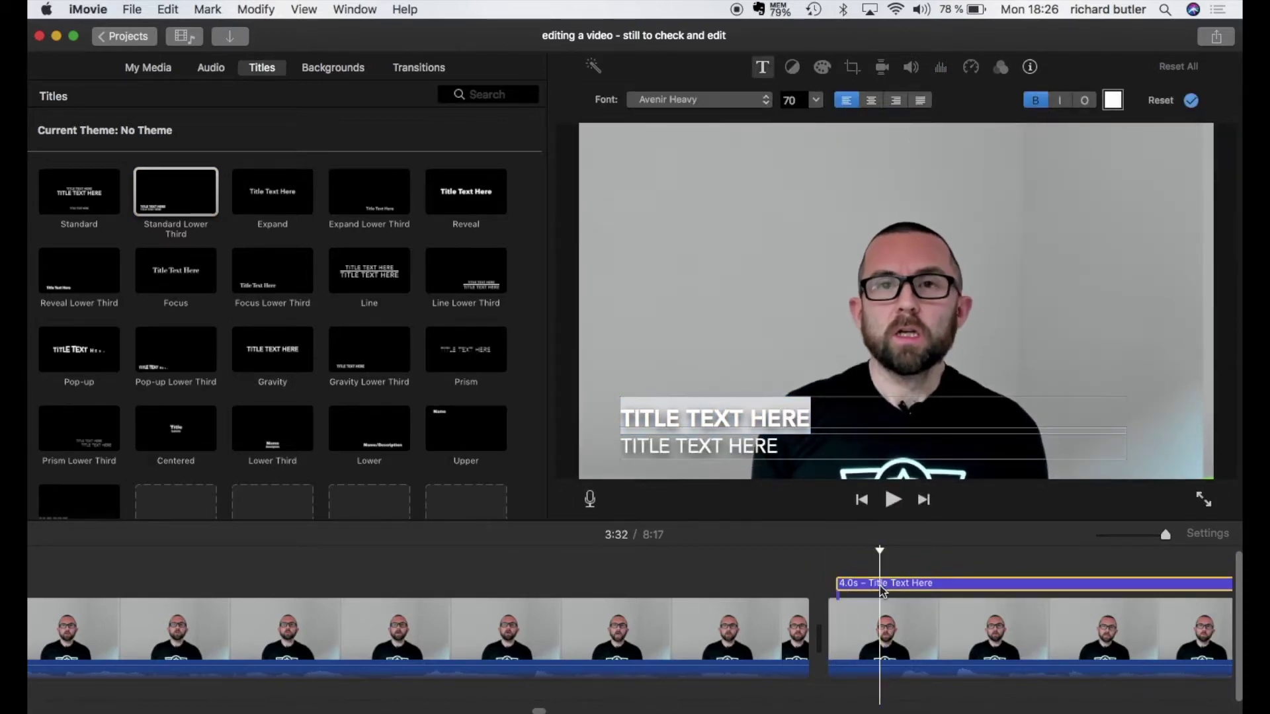
pyautogui.click(822, 406)
pyautogui.doubleClick(820, 406)
pyautogui.press('super+a')
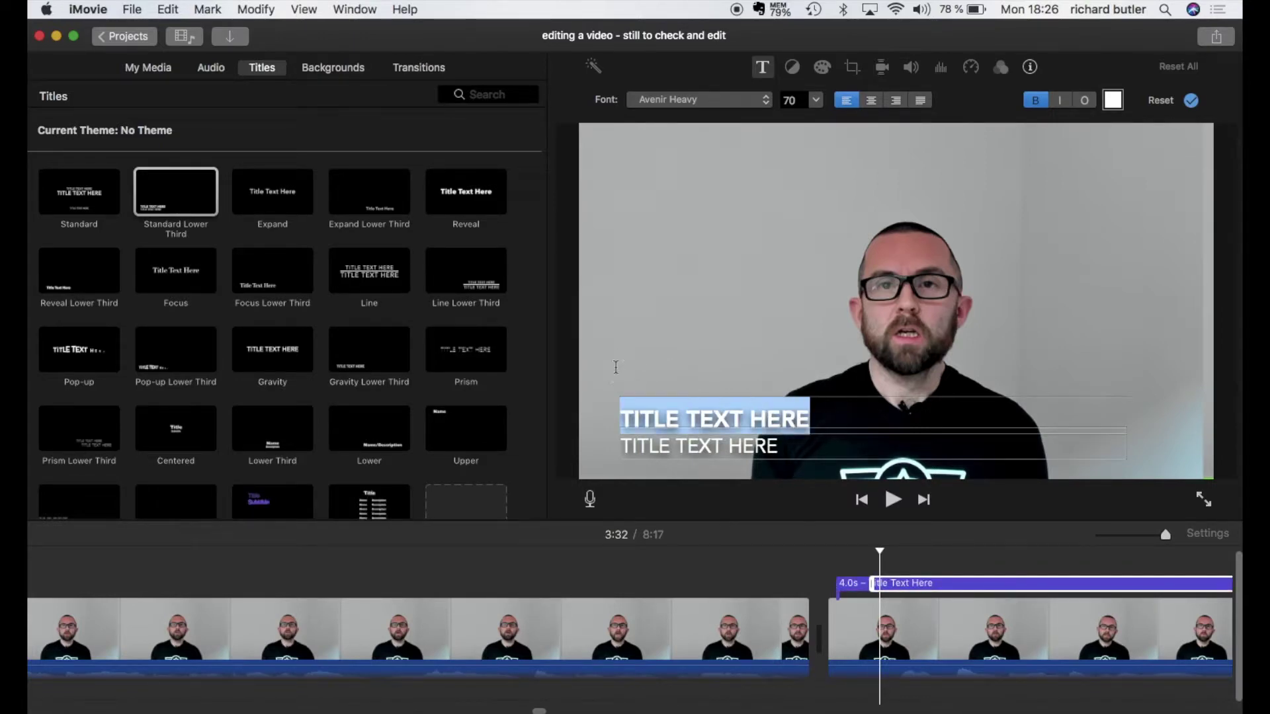
pyautogui.write('LIFE COACH')
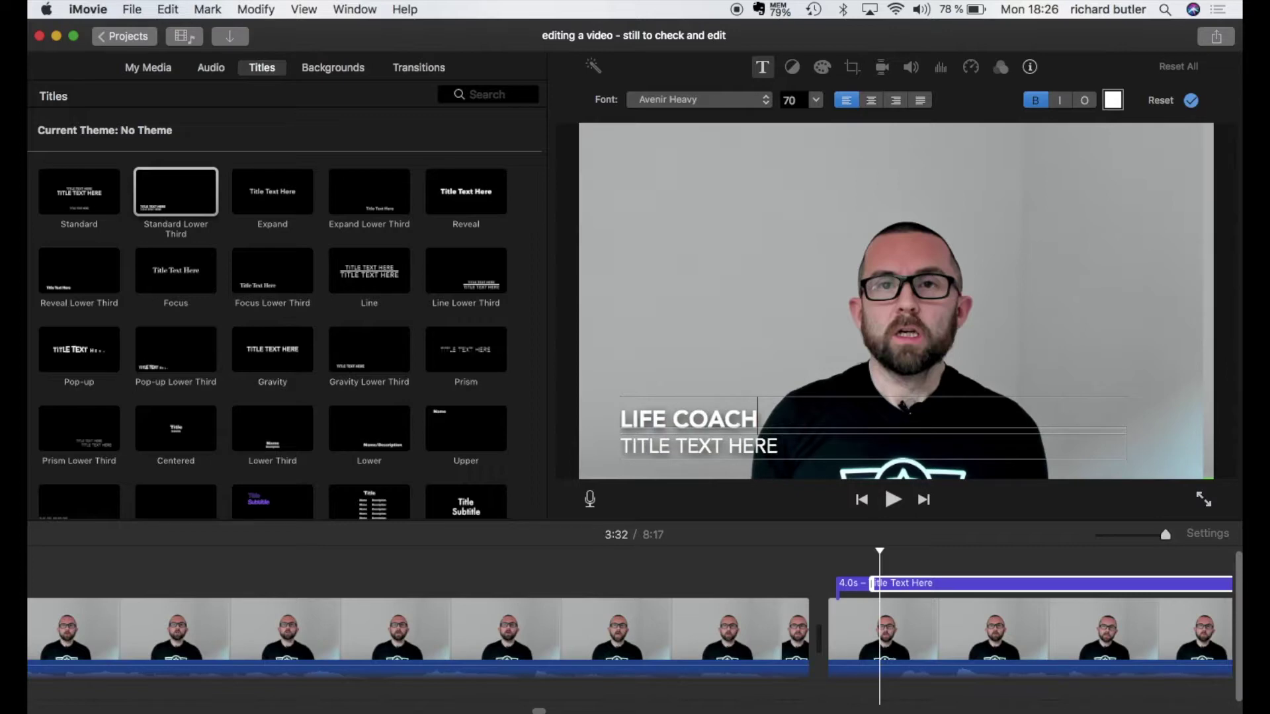
pyautogui.doubleClick(660, 450)
pyautogui.press('super+a')
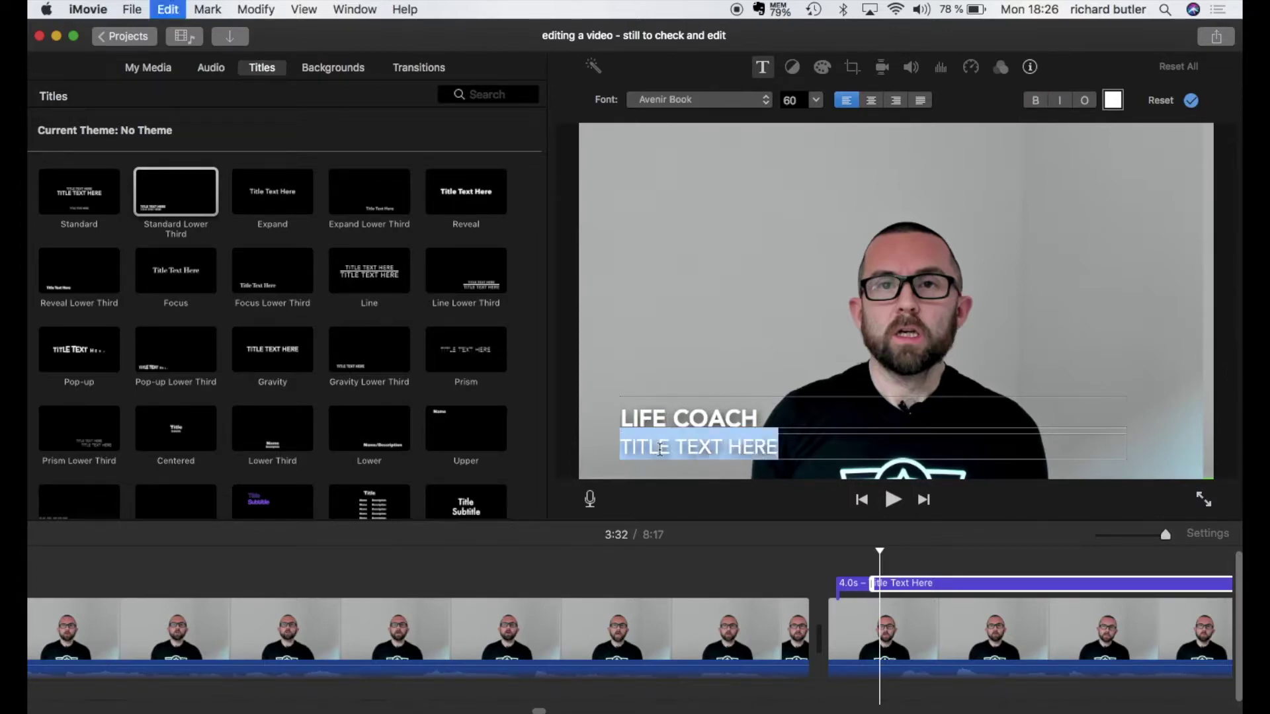
pyautogui.write('RICHARD BUTLER')
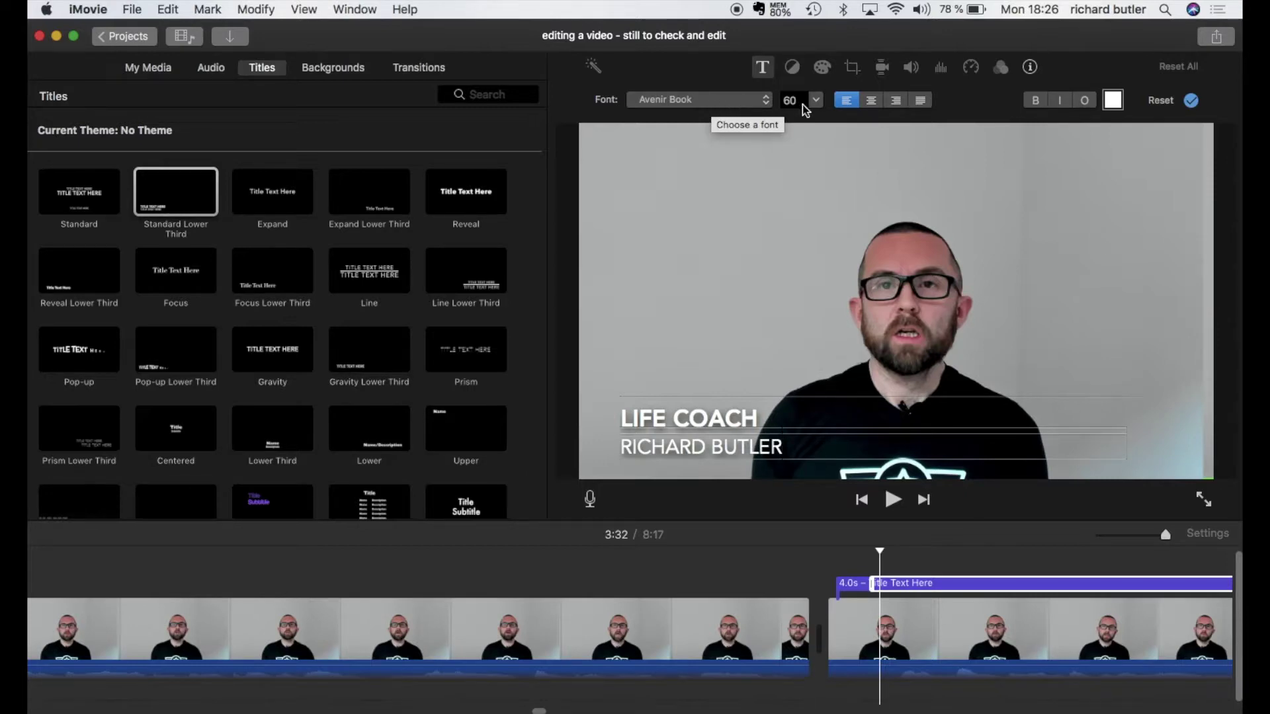
# Step: Center both lines of the lower-third title
pyautogui.click(871, 100)
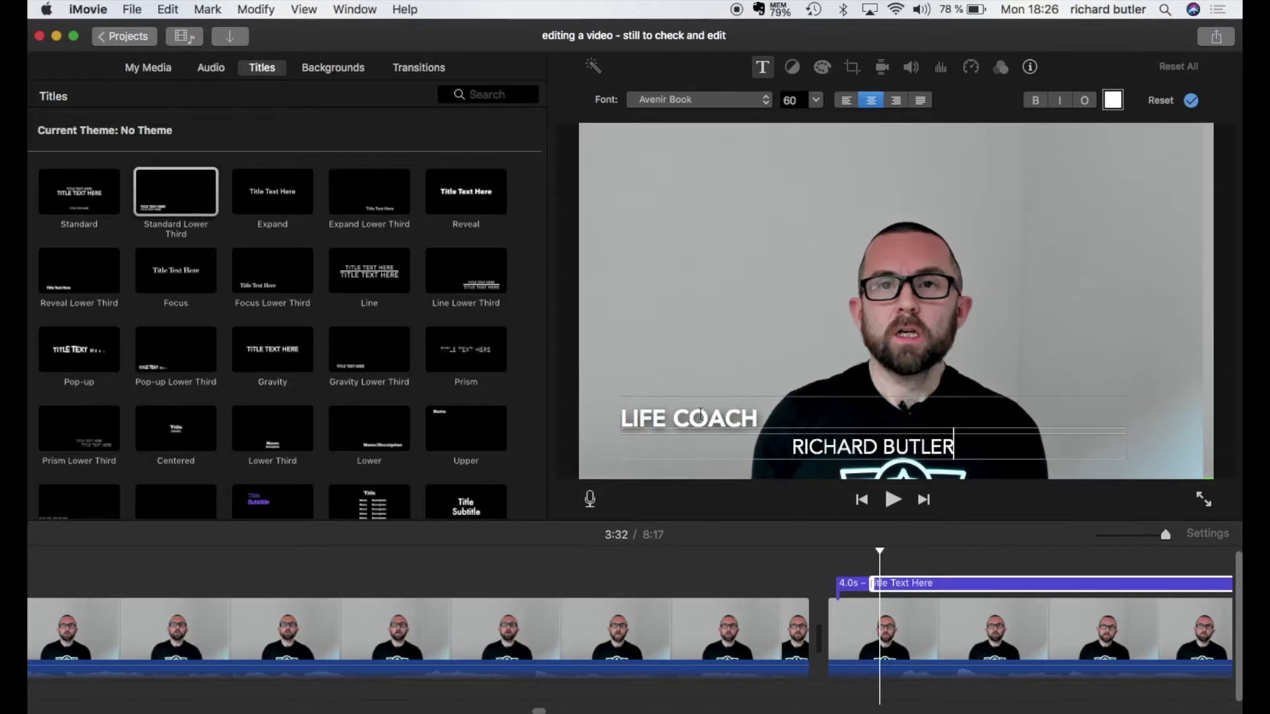
pyautogui.press('Tab')
pyautogui.click(871, 101)
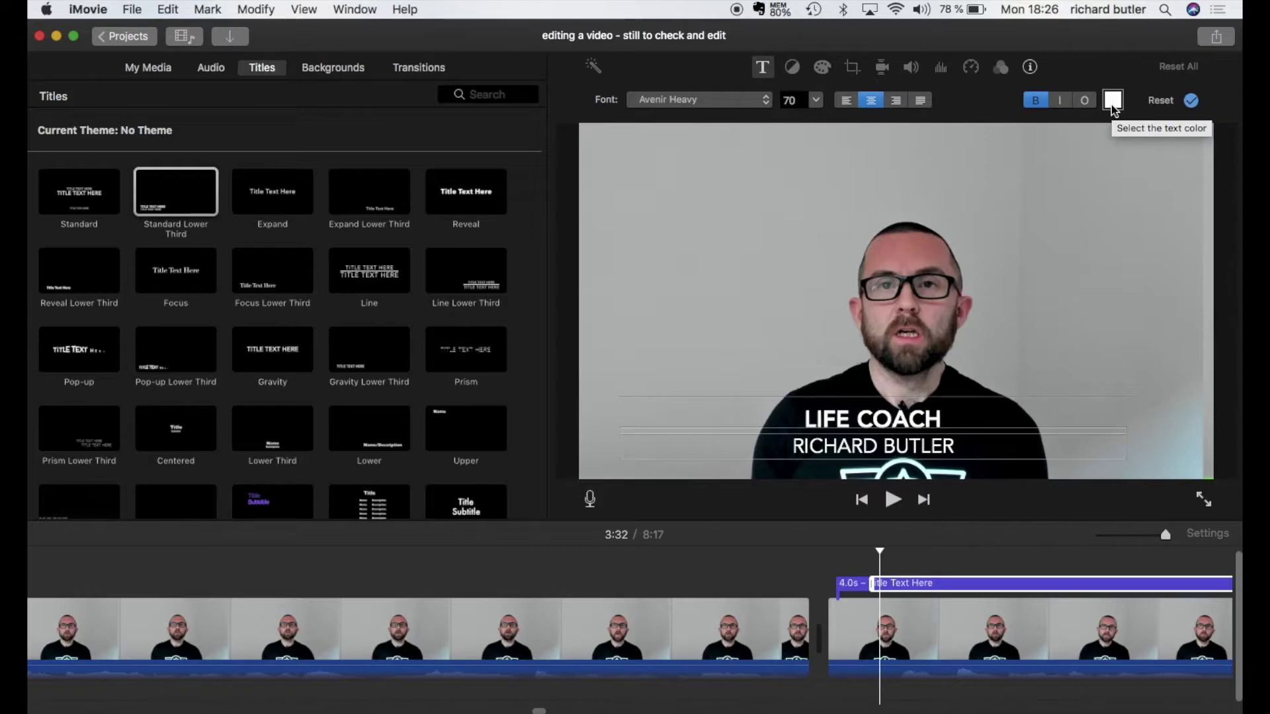
pyautogui.hscroll(10, 863, 590)
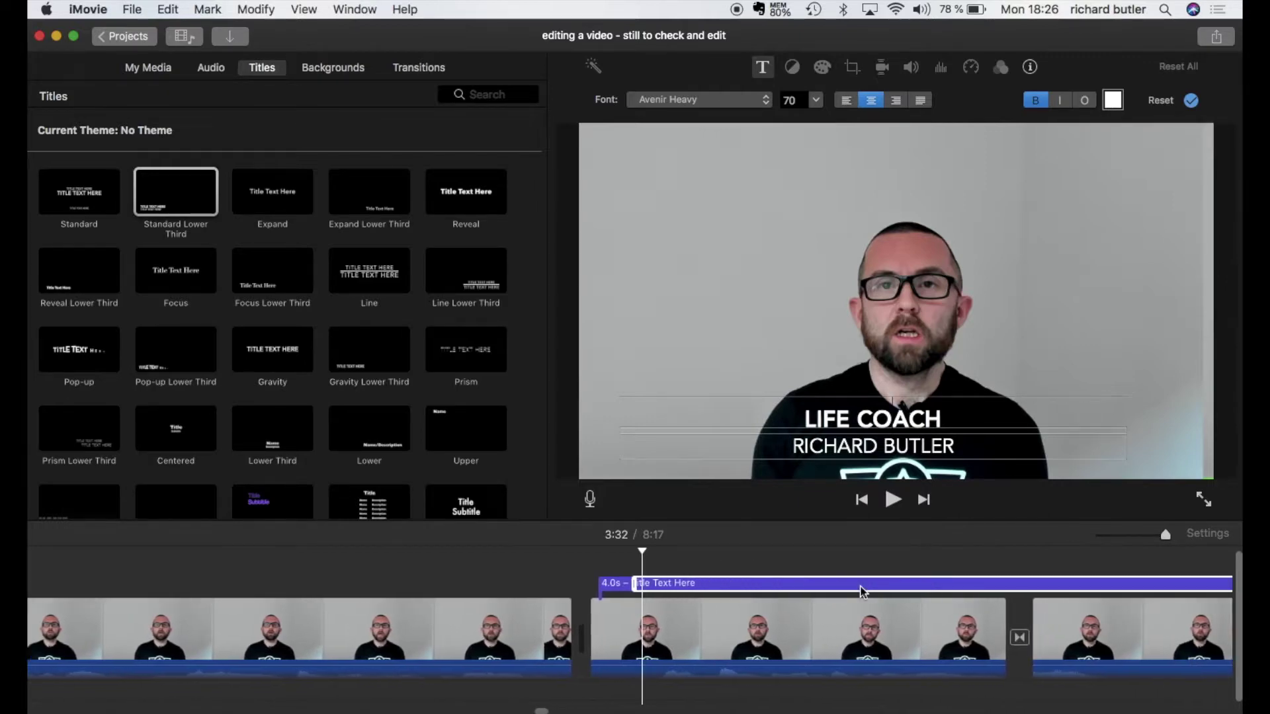
# Step: Leave title editing and select the lecture video clip for adjustment
pyautogui.hscroll(1, 863, 591)
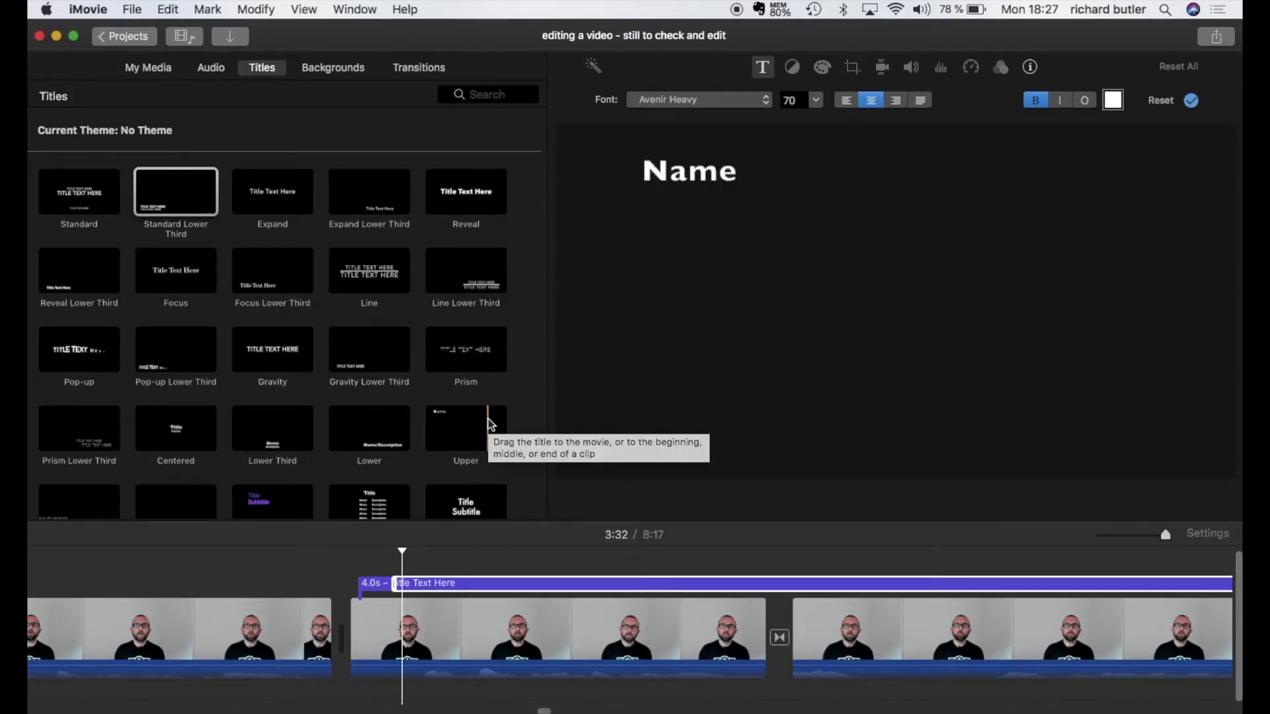
pyautogui.hscroll(10, 667, 588)
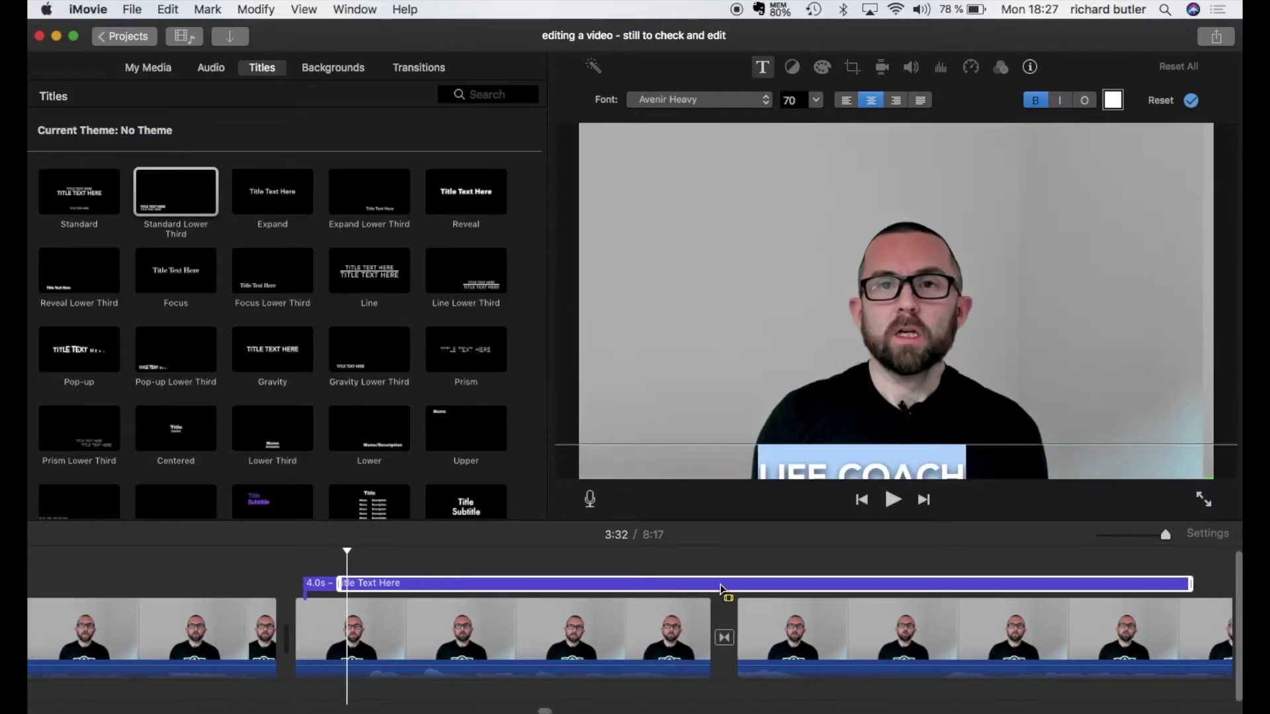
pyautogui.hscroll(5, 720, 584)
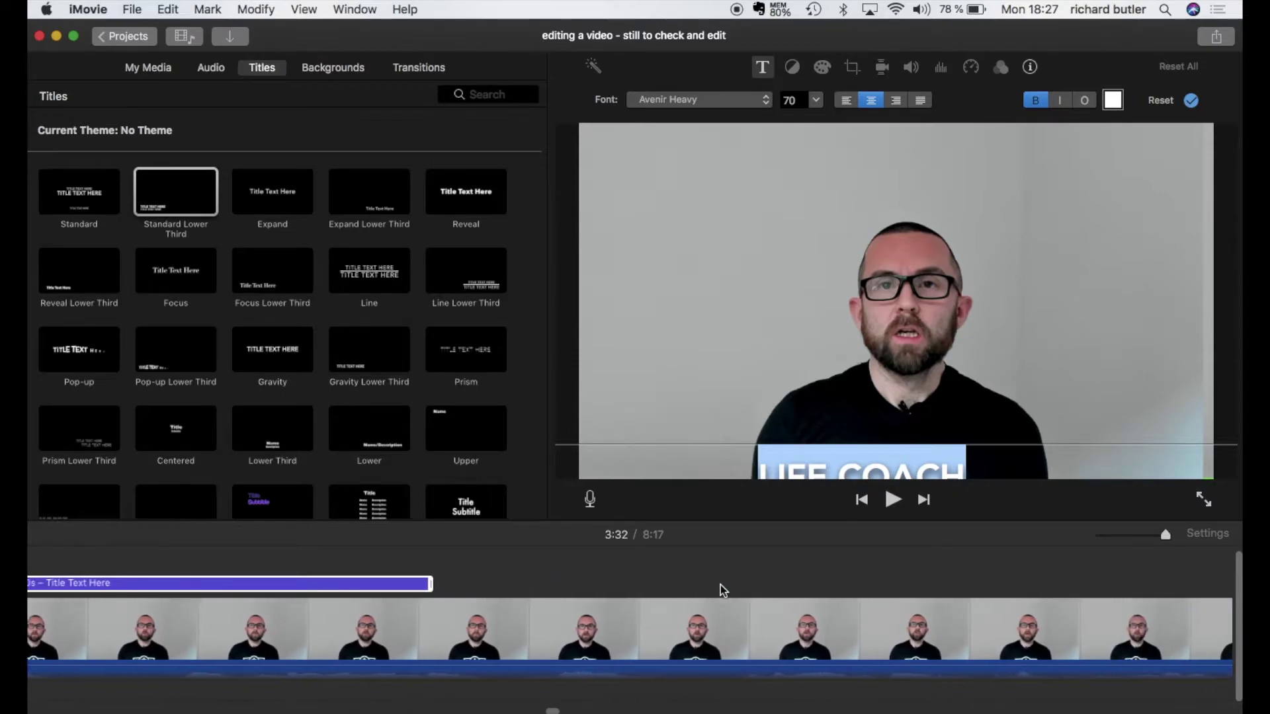
pyautogui.hscroll(1, 720, 585)
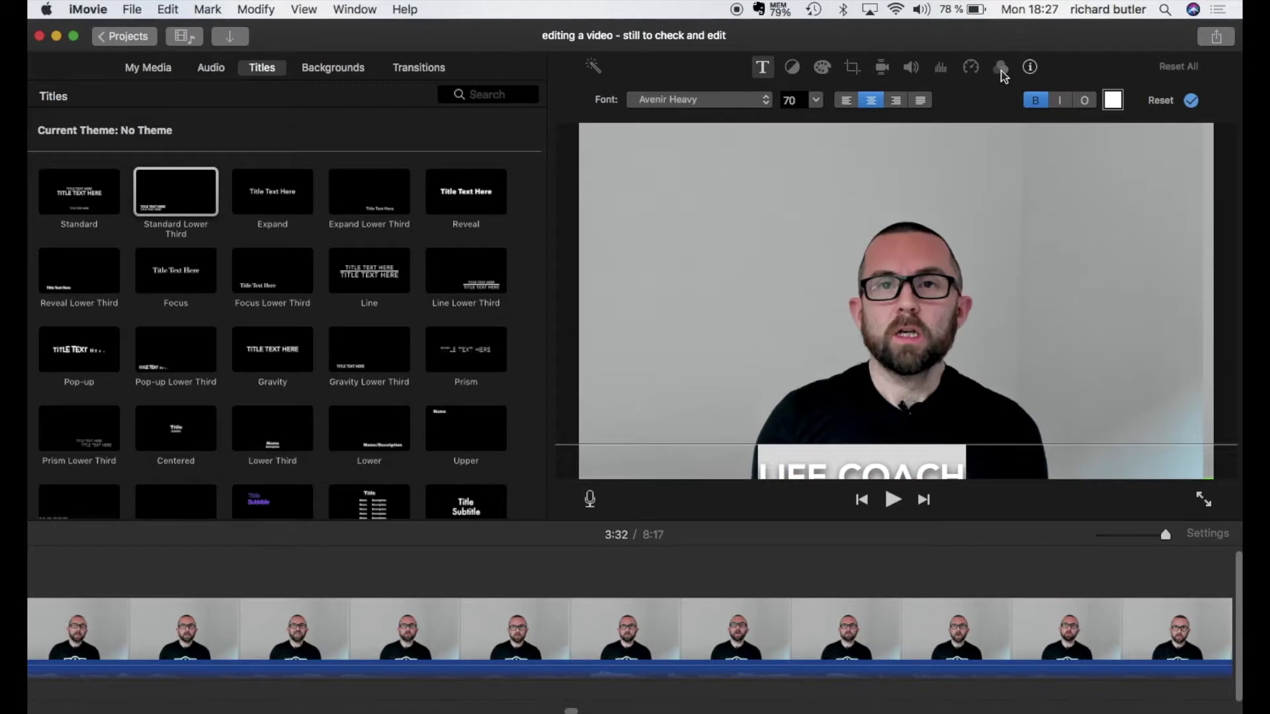
pyautogui.hscroll(-1, 728, 612)
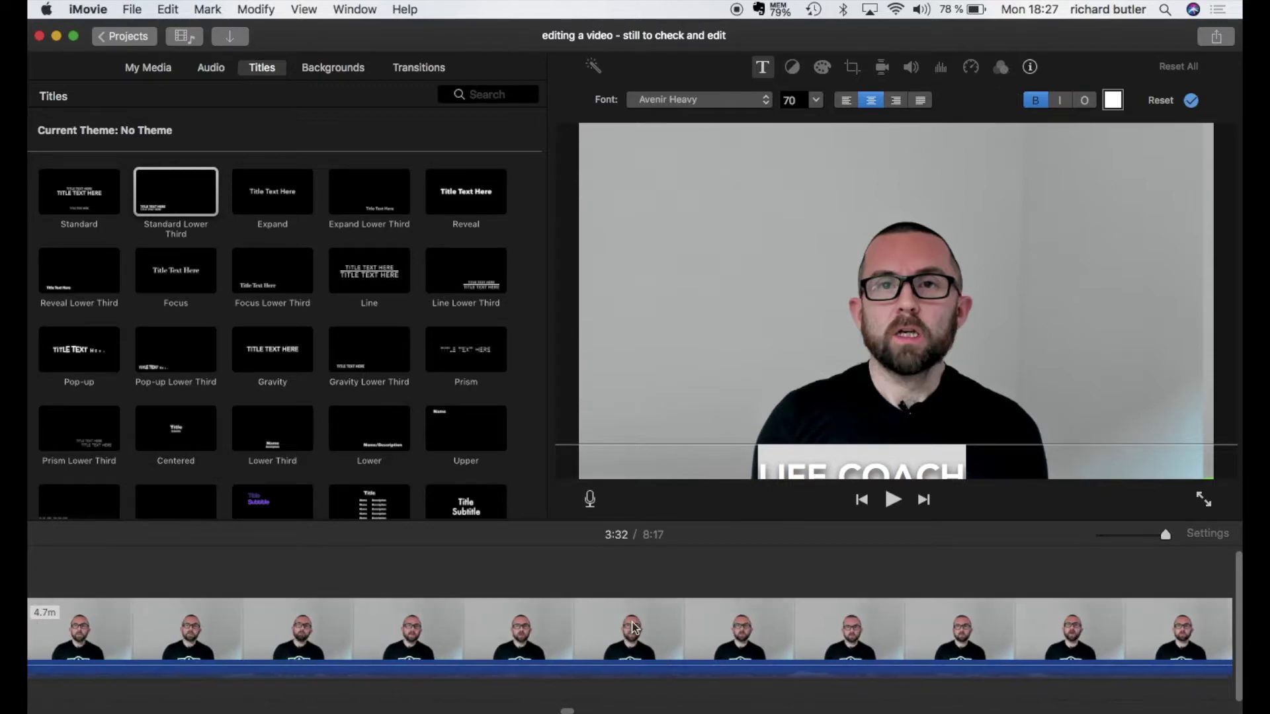
pyautogui.press('q')
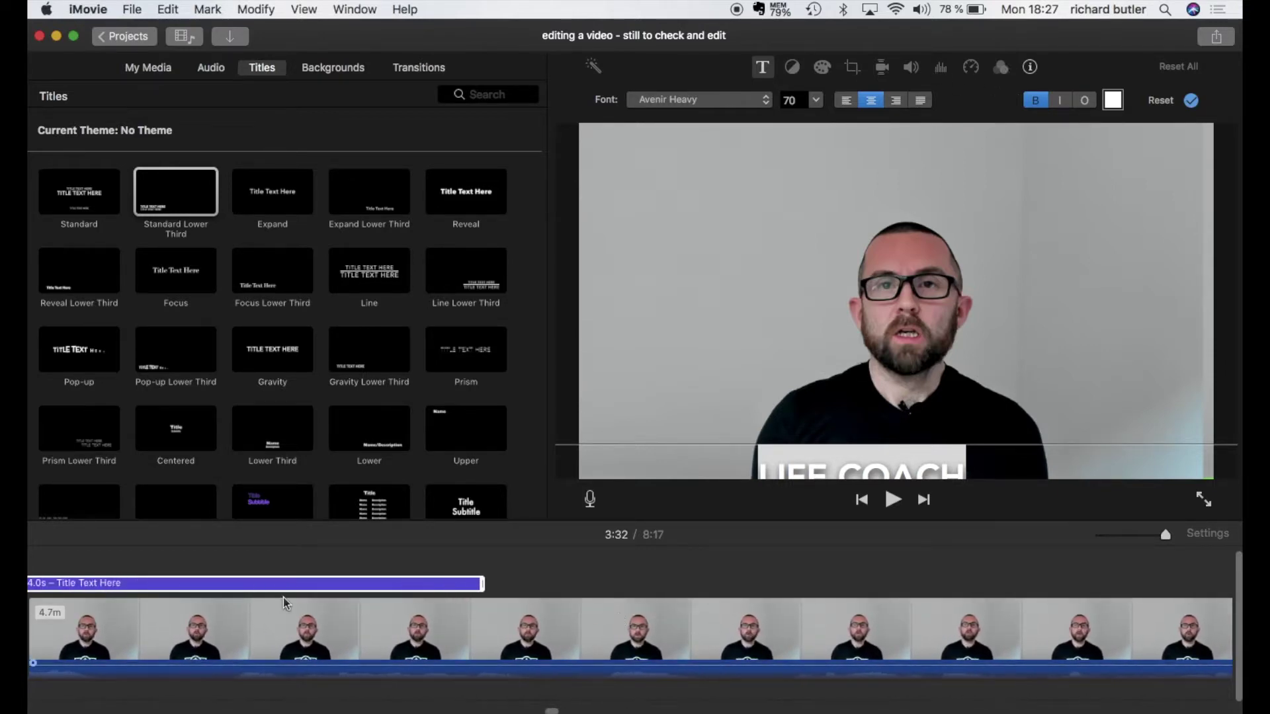
pyautogui.click(536, 633)
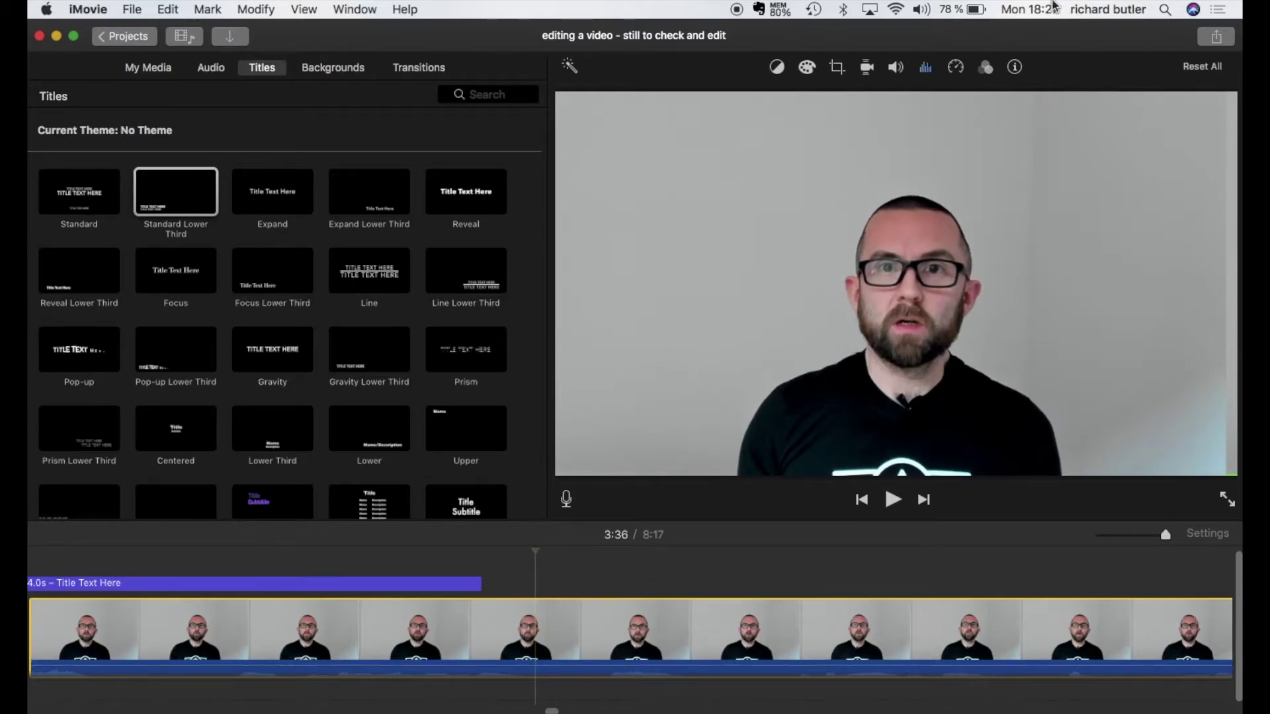
# Step: Preview the Silent Era filter on the lecture clip, then reset the clip filter to None
pyautogui.click(987, 67)
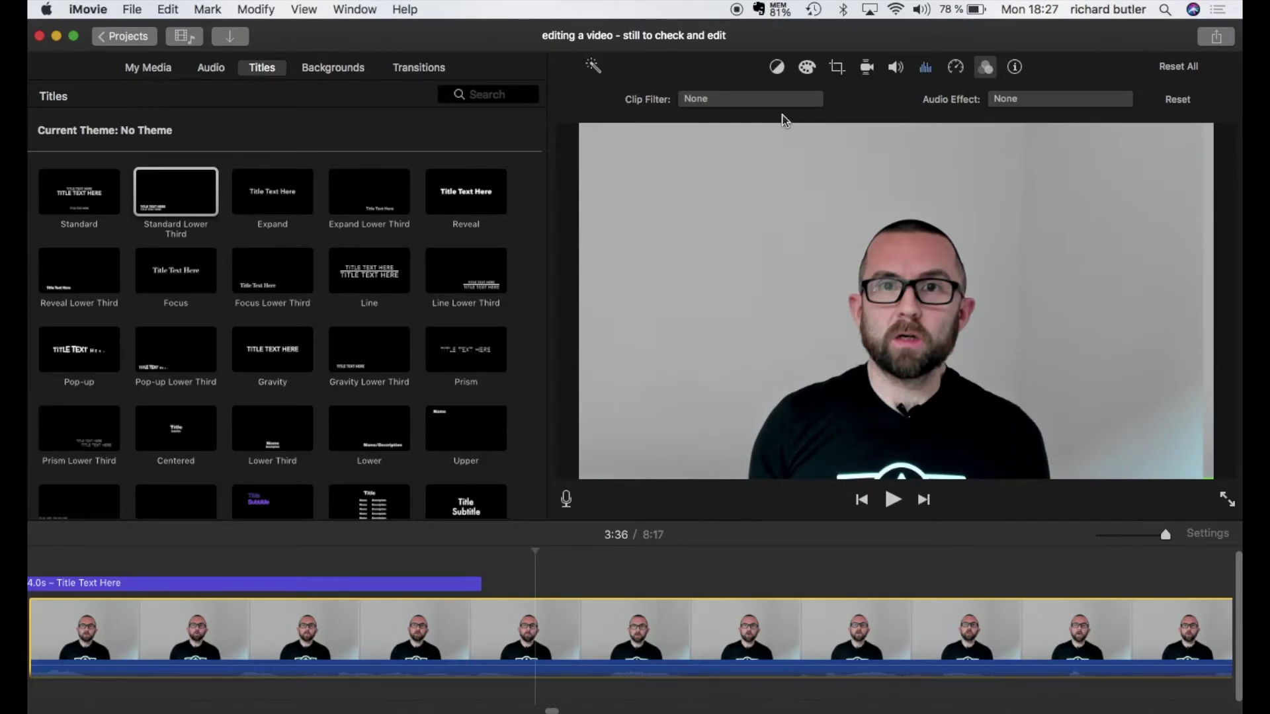
pyautogui.click(757, 111)
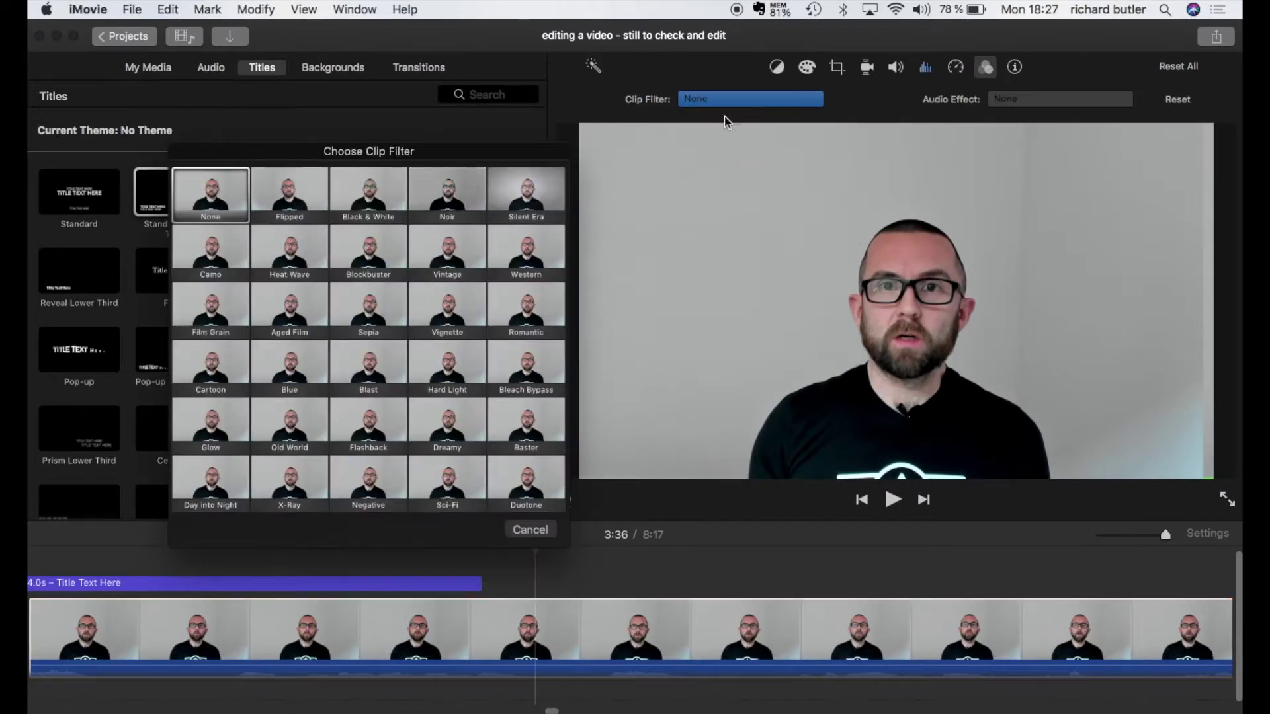
pyautogui.click(523, 202)
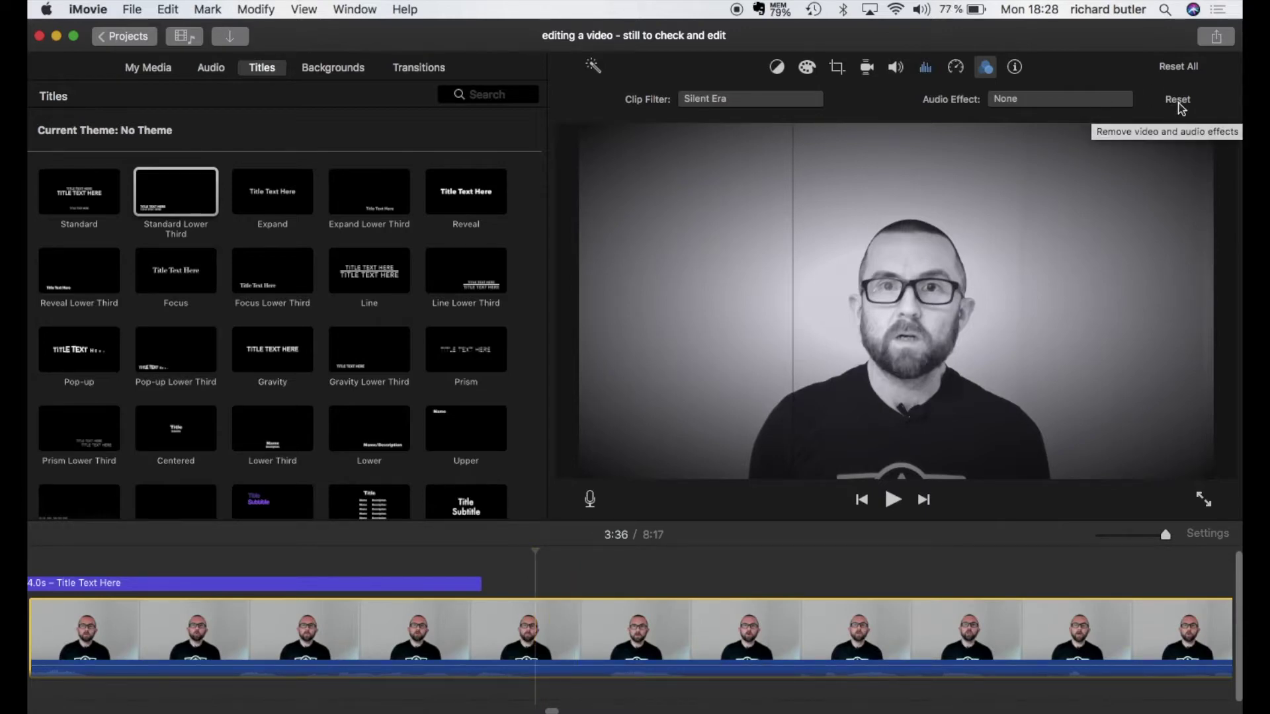
pyautogui.click(1178, 100)
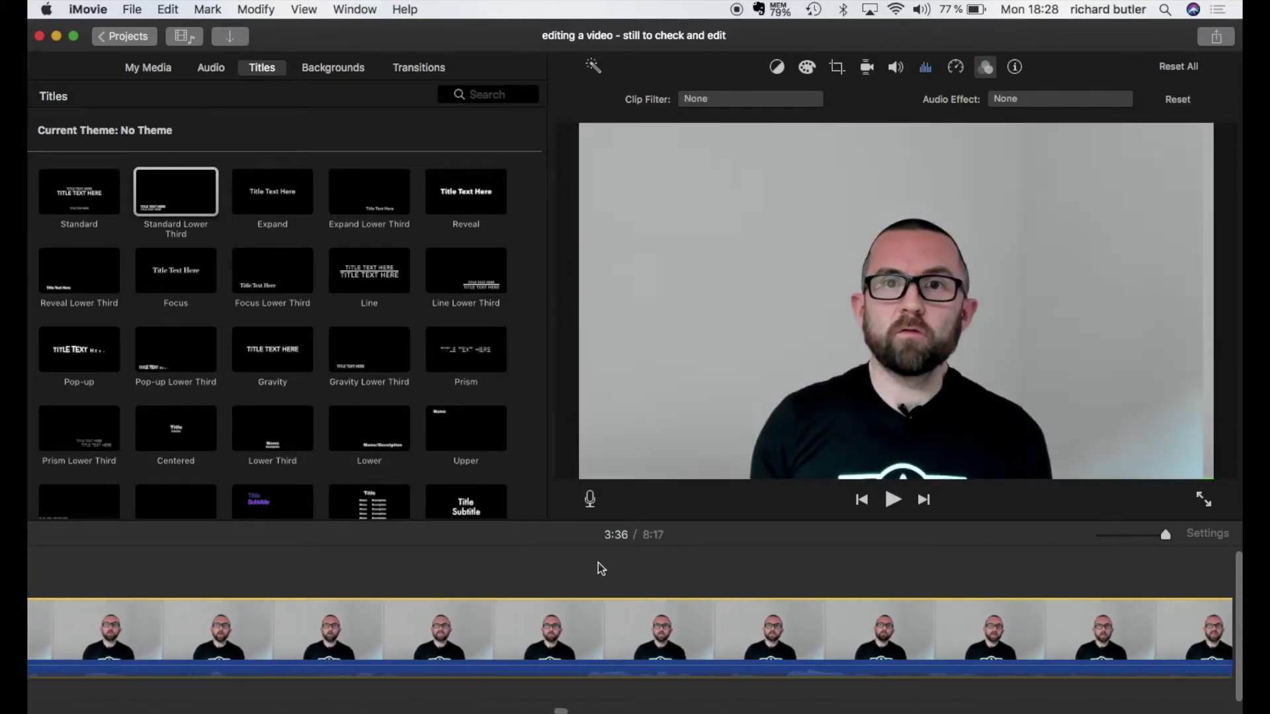
pyautogui.hscroll(2, 598, 562)
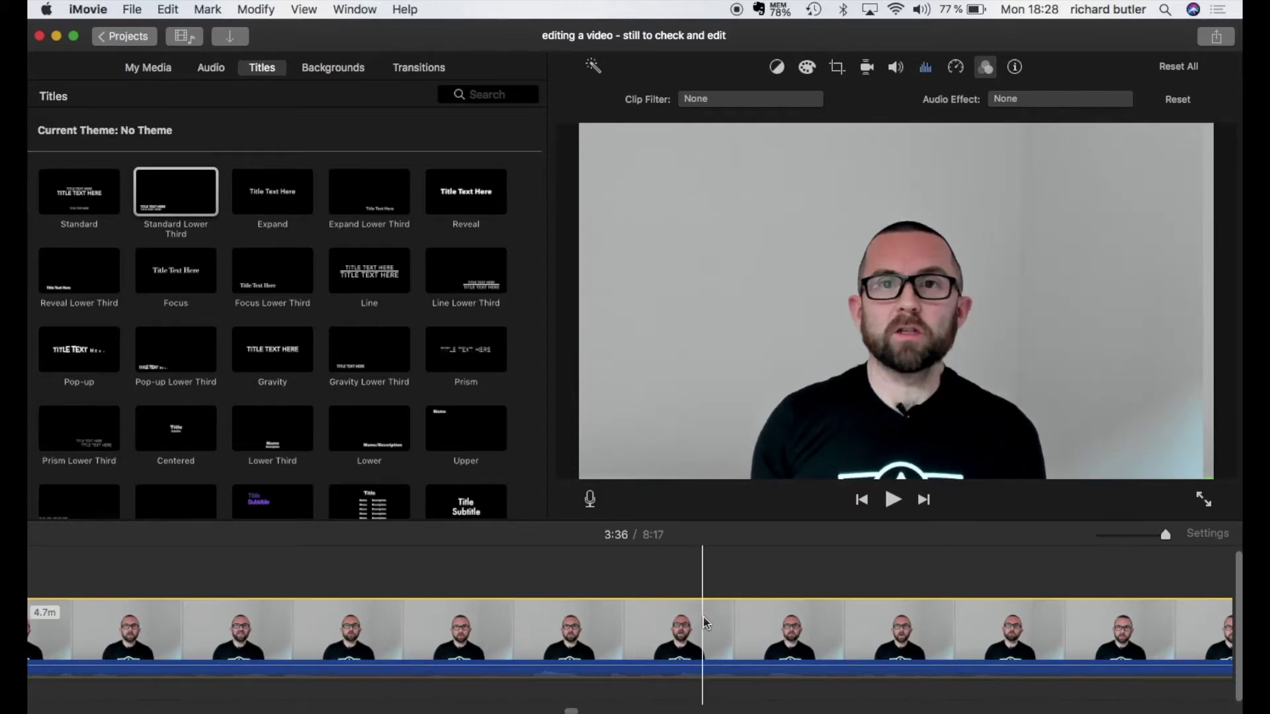
pyautogui.hscroll(3, 704, 616)
pyautogui.hscroll(-2, 704, 617)
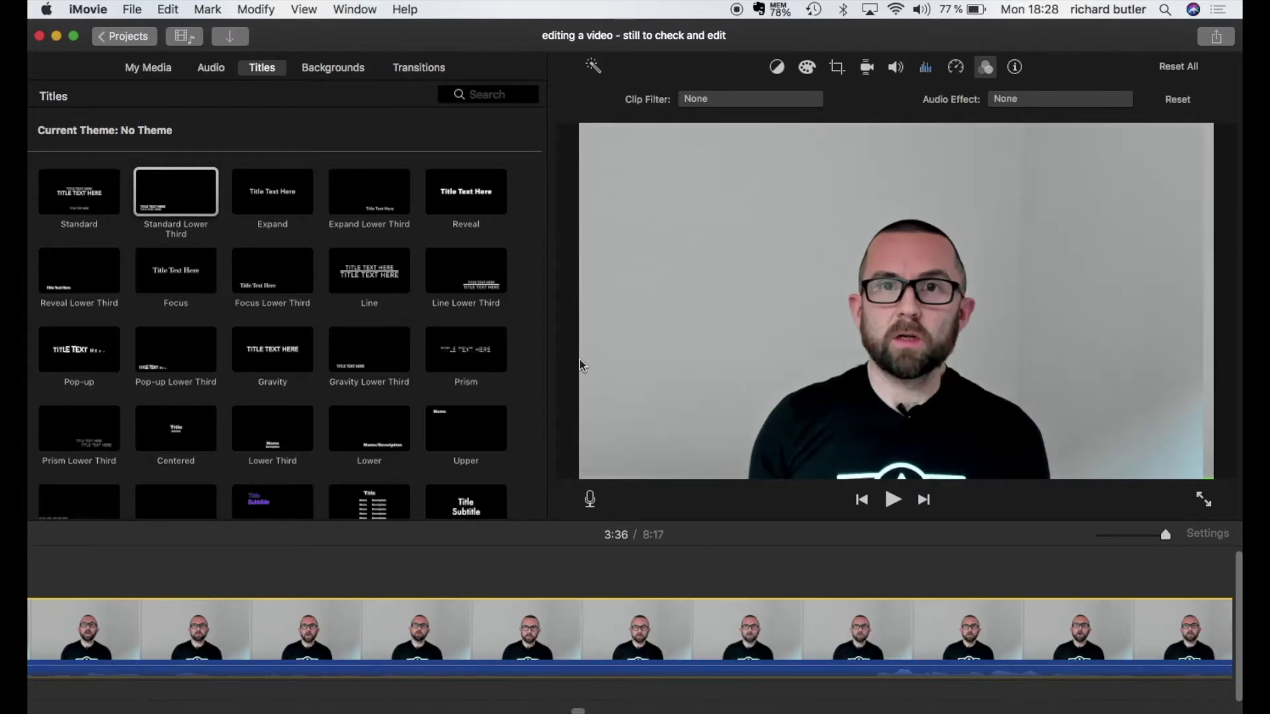
pyautogui.click(143, 12)
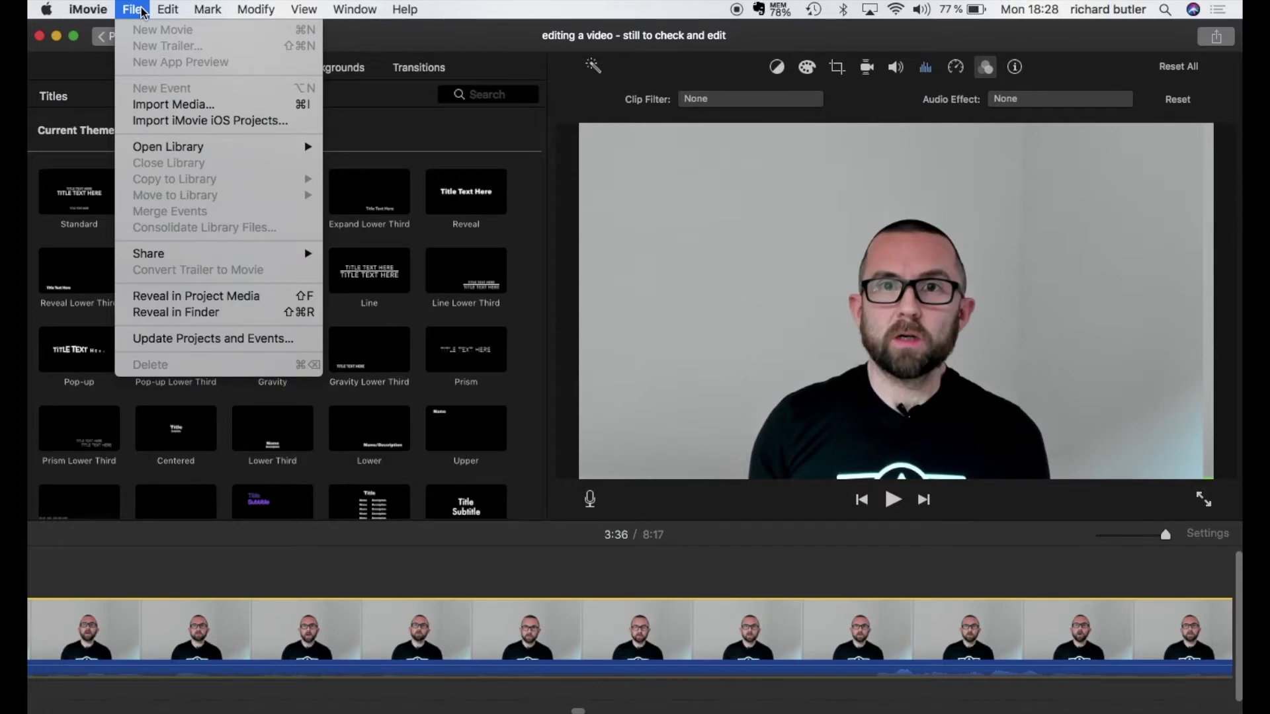
# Step: Export the movie as a file with title and description '01.01 editing a video' at 1080p
pyautogui.moveTo(202, 256)
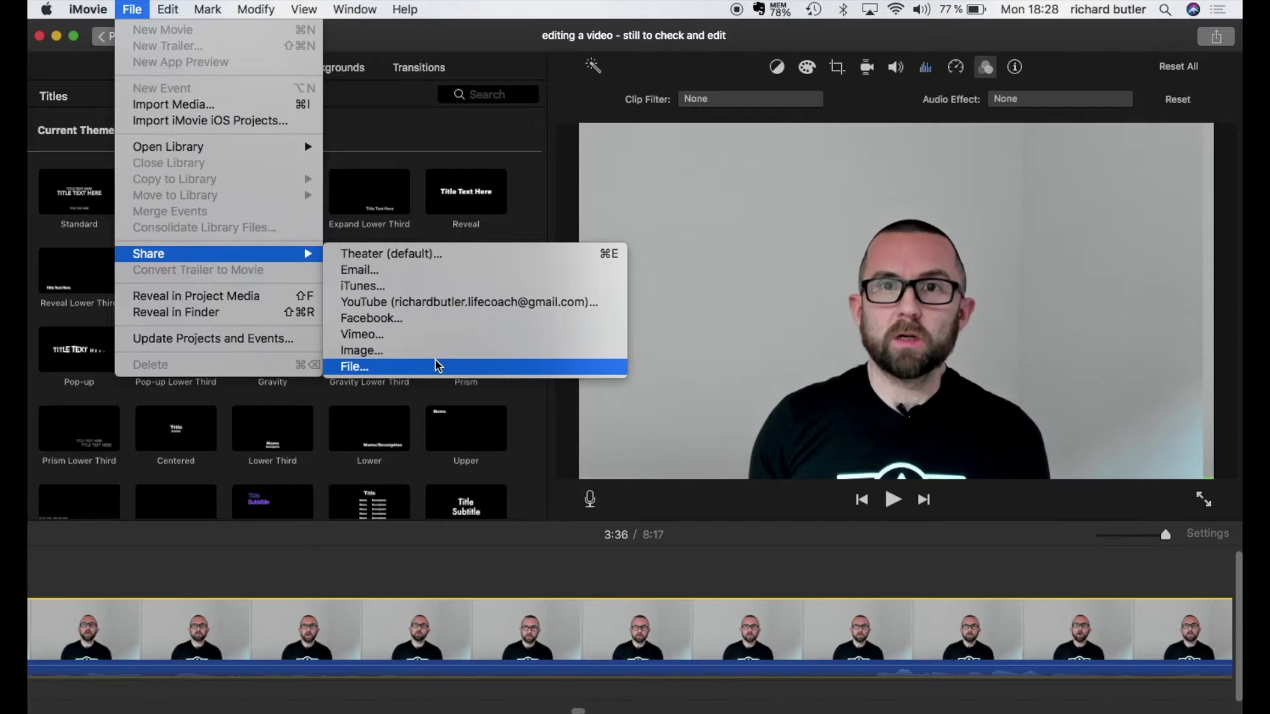
pyautogui.click(437, 365)
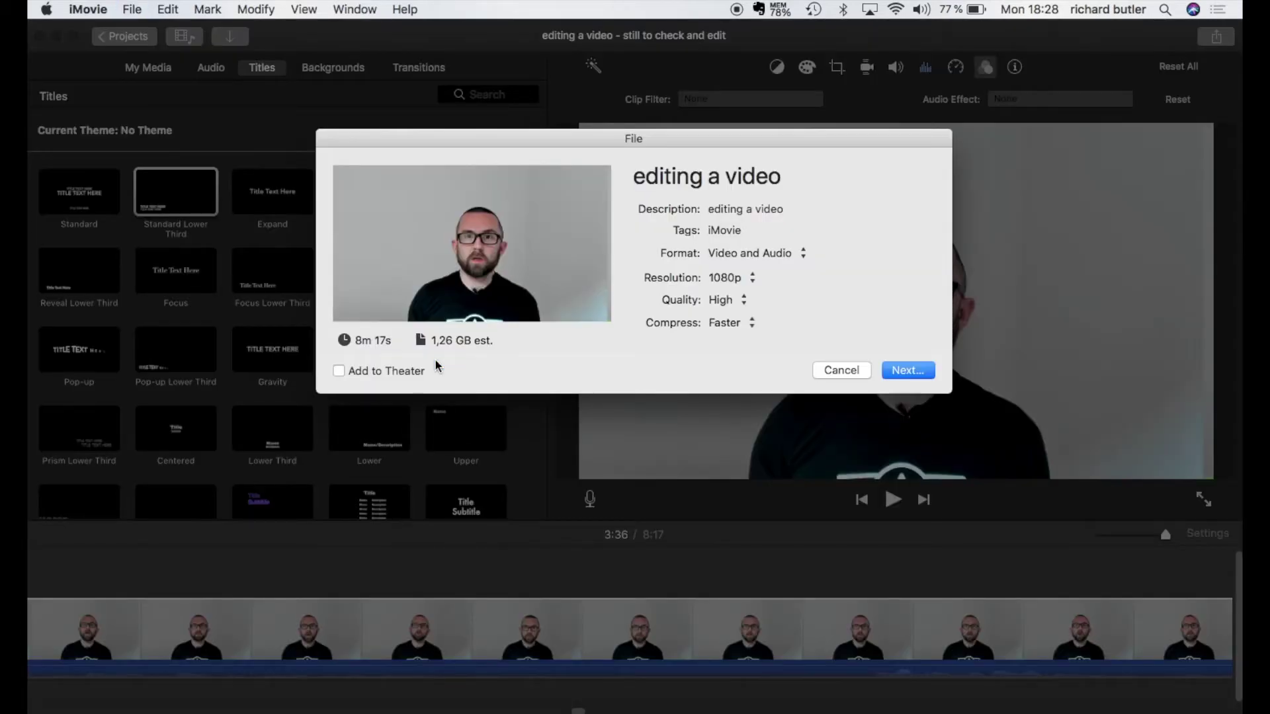
pyautogui.click(633, 180)
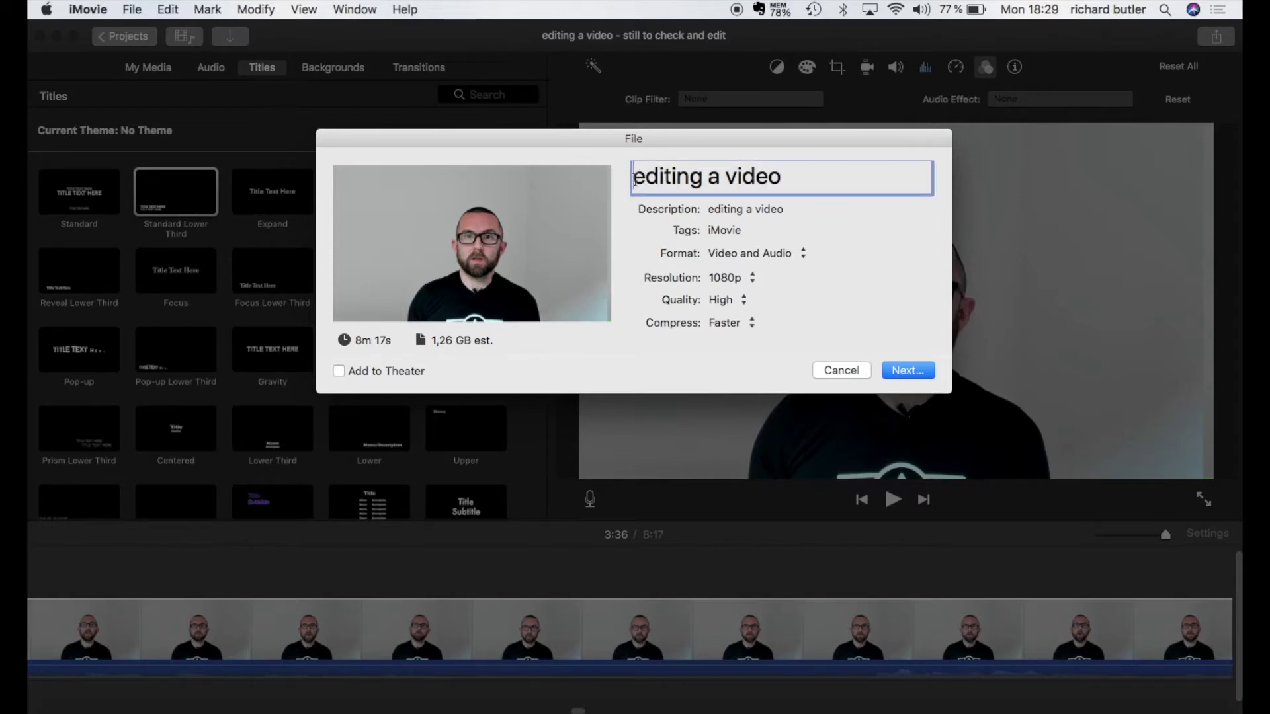
pyautogui.write('01.0')
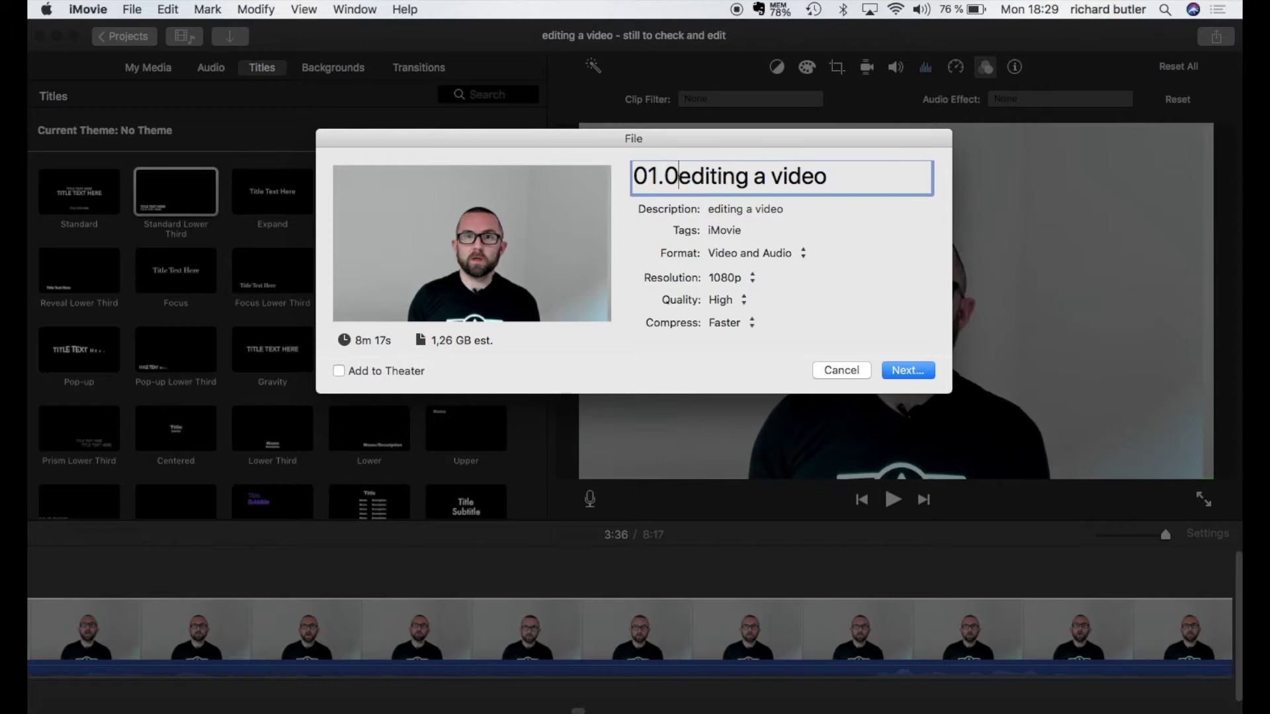
pyautogui.write('1')
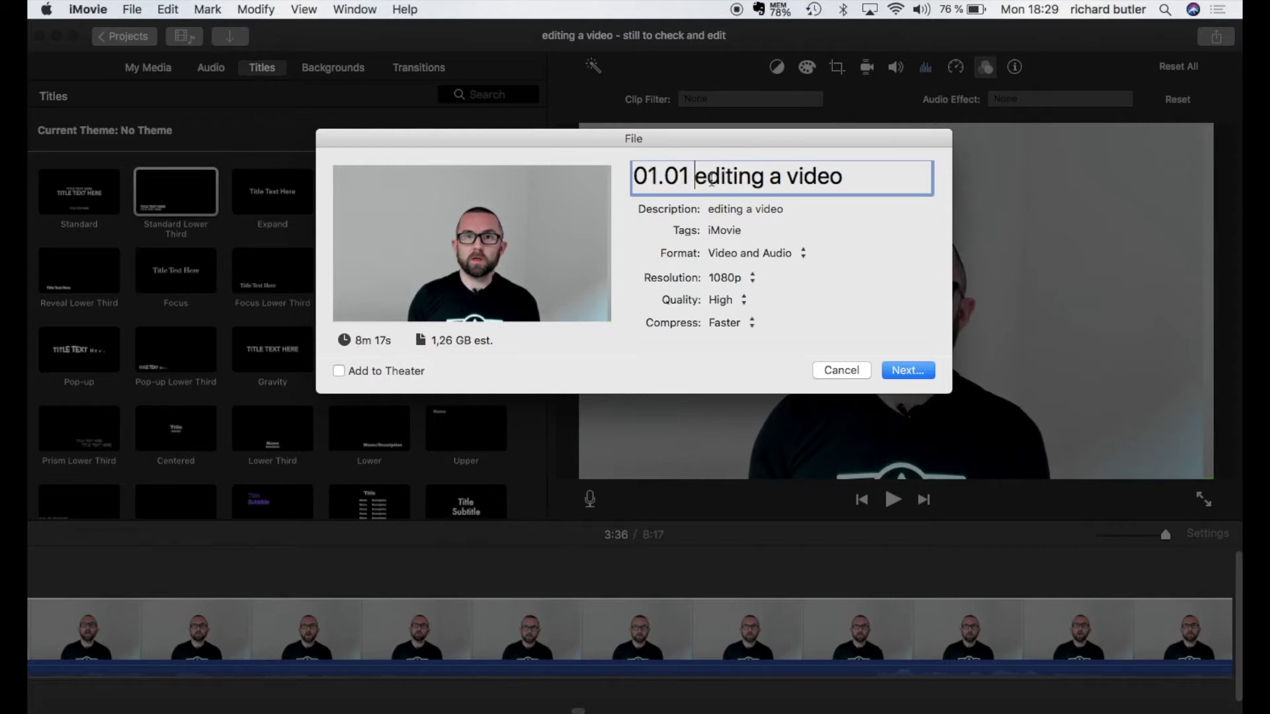
pyautogui.moveTo(873, 176); pyautogui.dragTo(599, 147)
pyautogui.press('super+c')
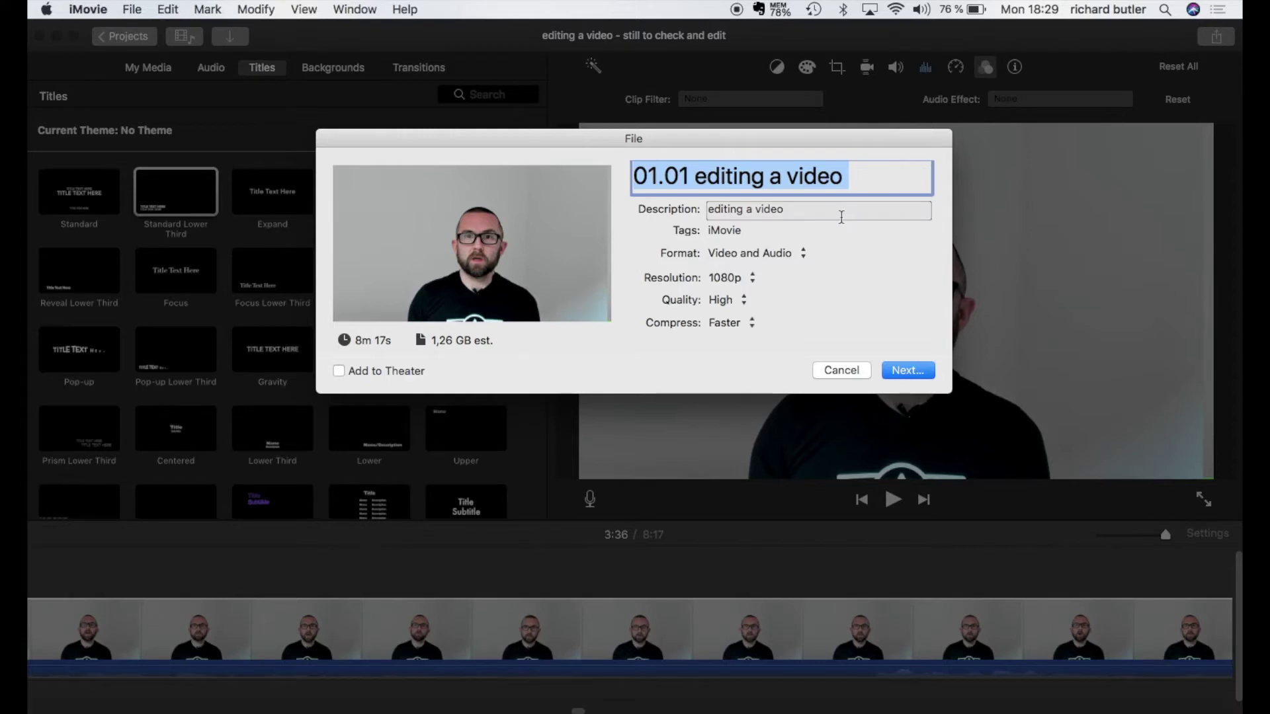
pyautogui.press('Tab')
pyautogui.press('super+v')
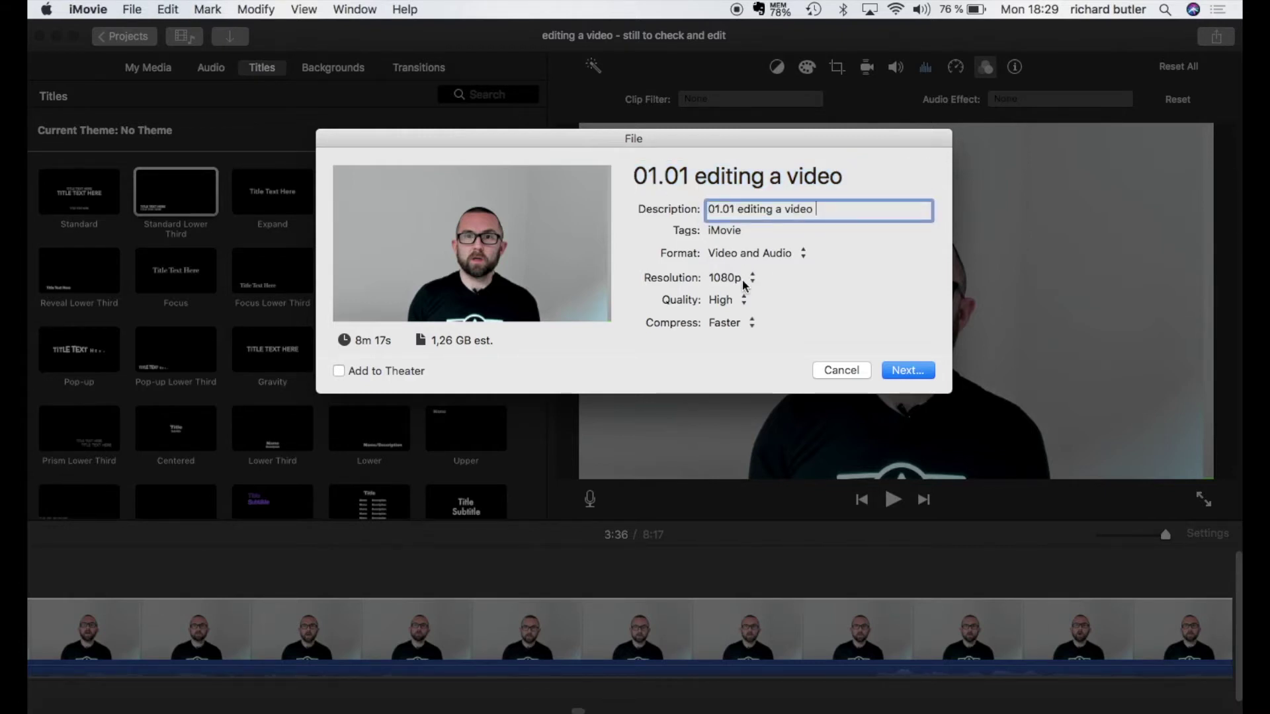
pyautogui.click(742, 283)
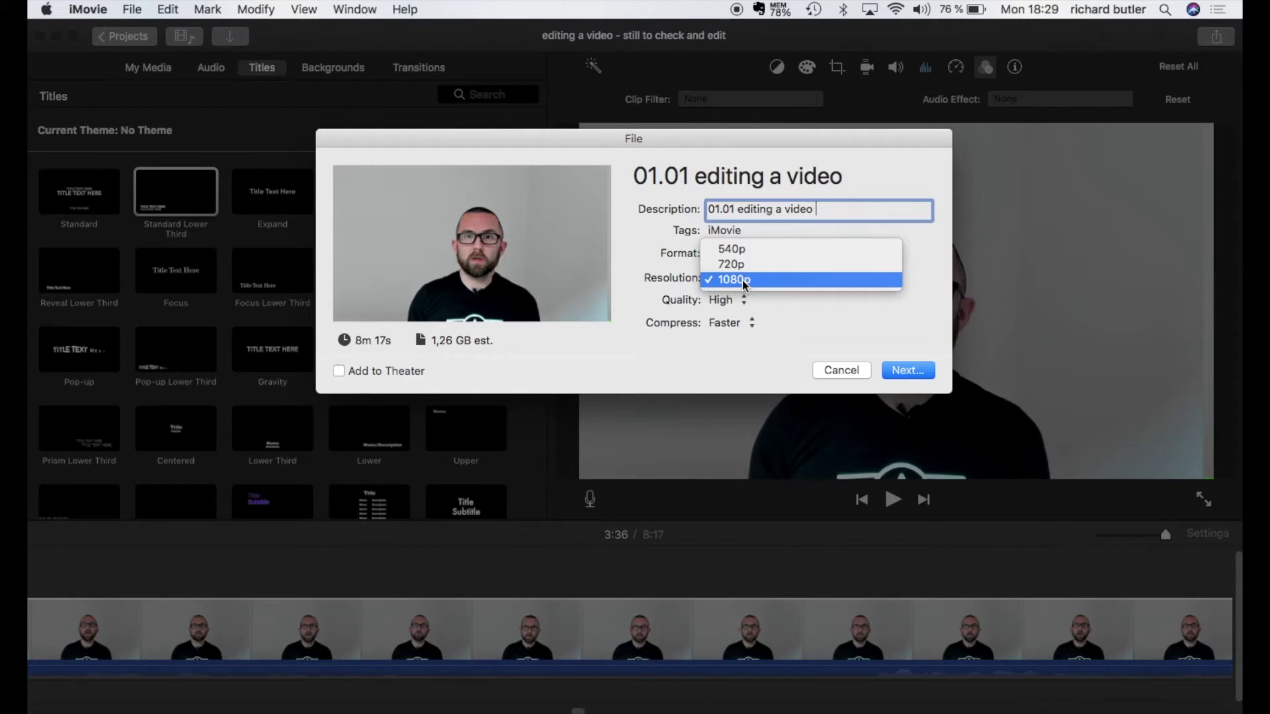
pyautogui.click(742, 280)
# Step: Compare Low, Best (ProRes) and custom bitrate export quality, then settle on High and continue to saving
pyautogui.click(730, 303)
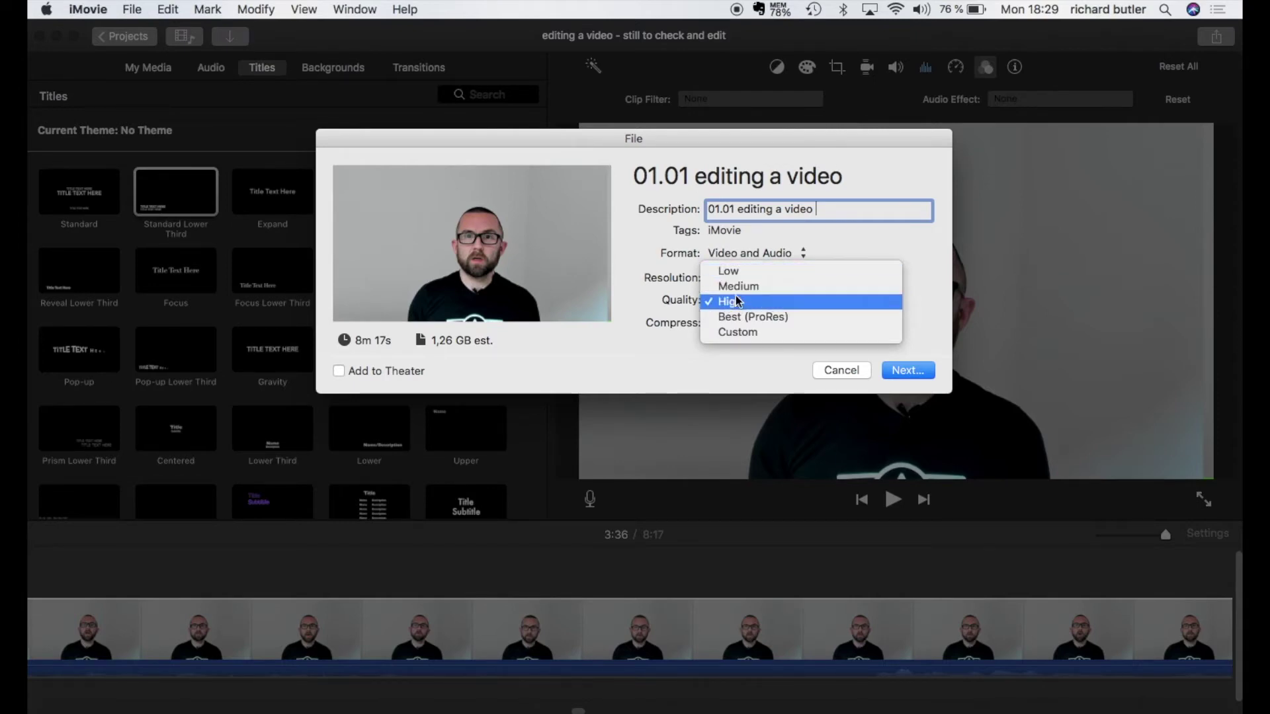
pyautogui.click(735, 276)
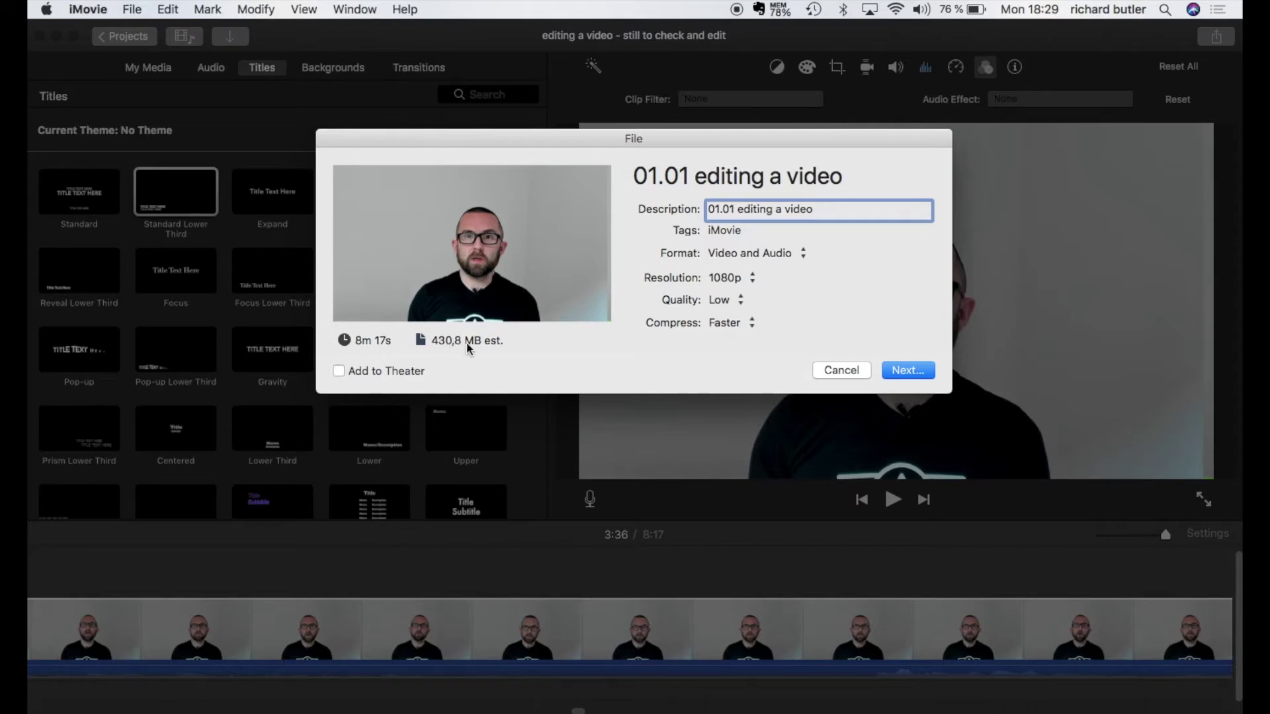
pyautogui.click(728, 301)
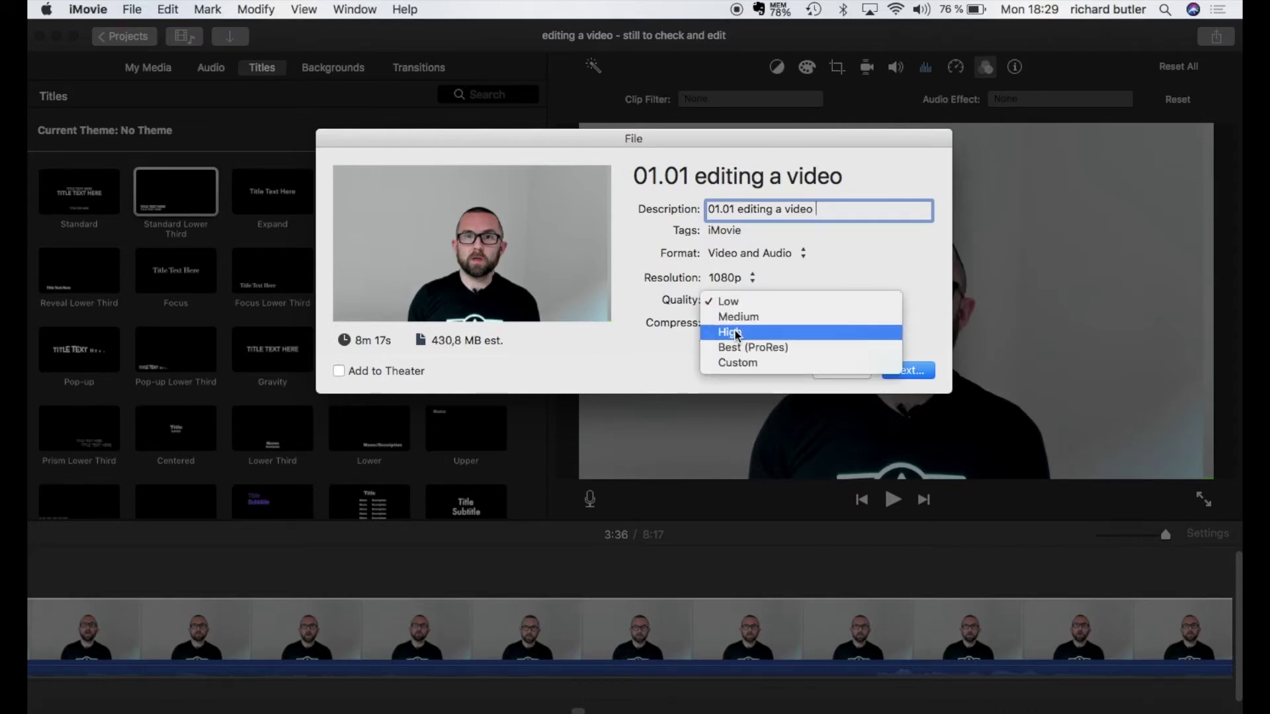
pyautogui.click(736, 333)
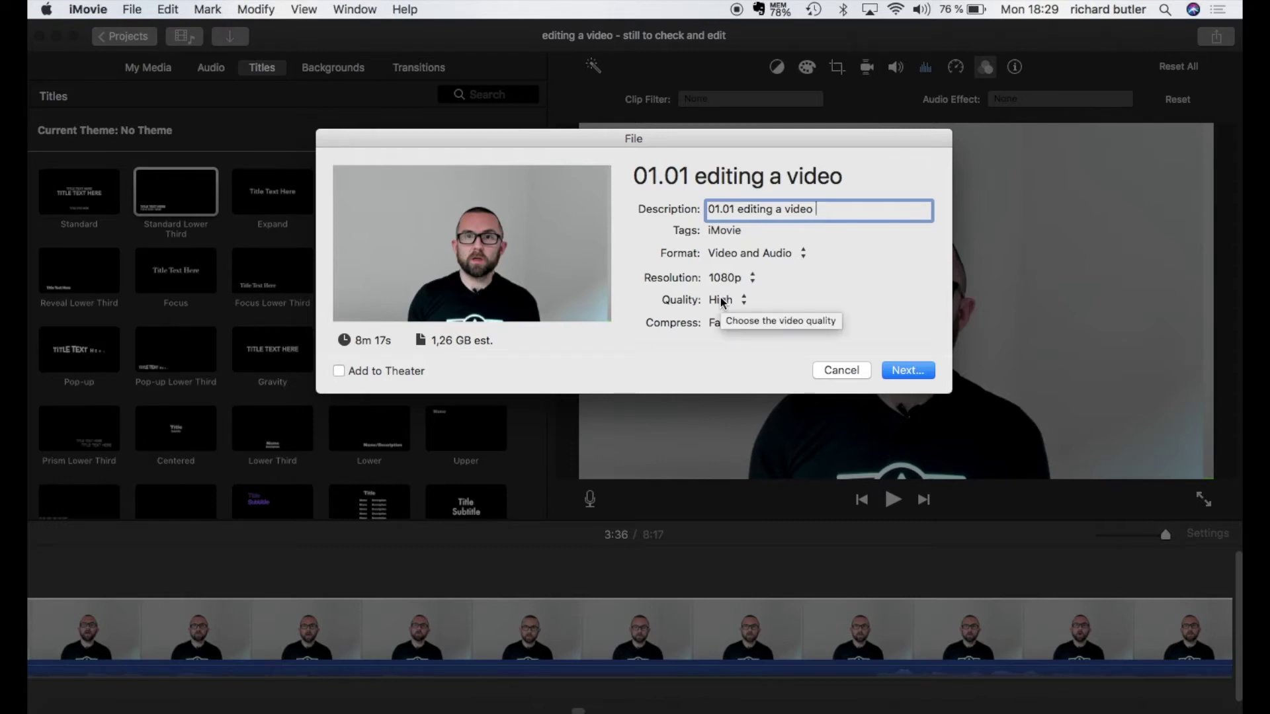
pyautogui.click(723, 302)
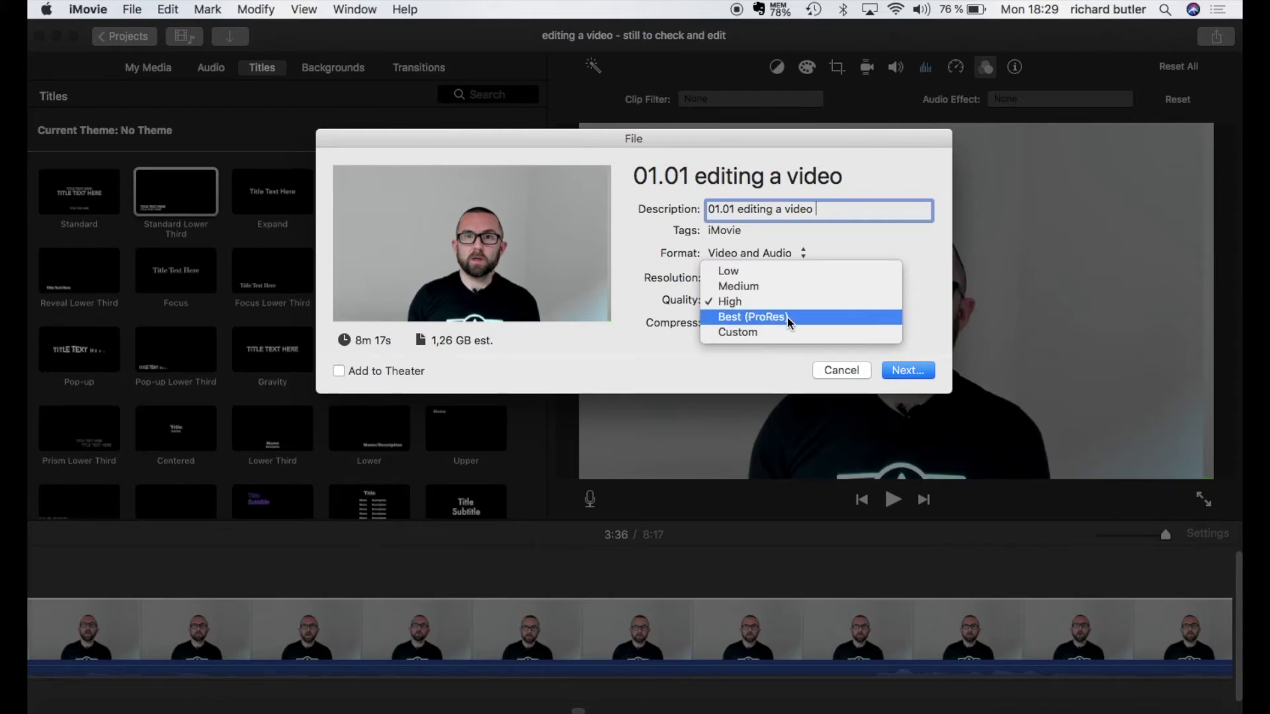
pyautogui.click(749, 318)
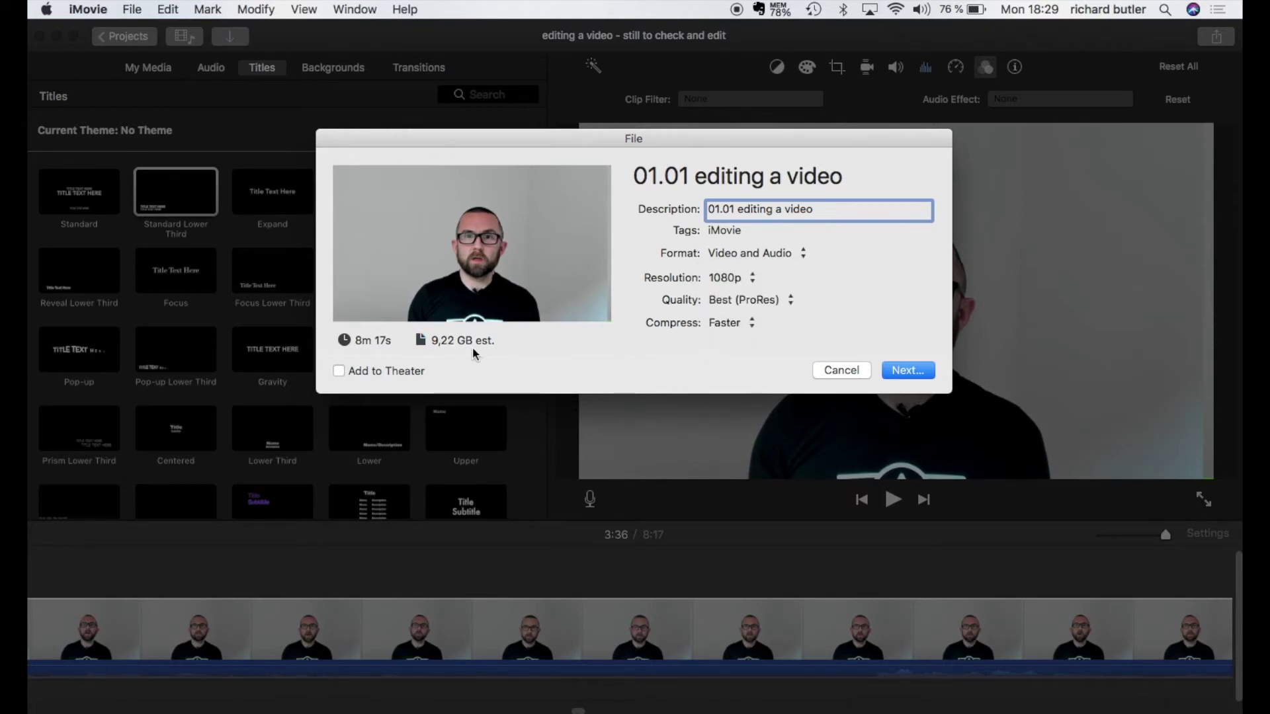
pyautogui.click(744, 301)
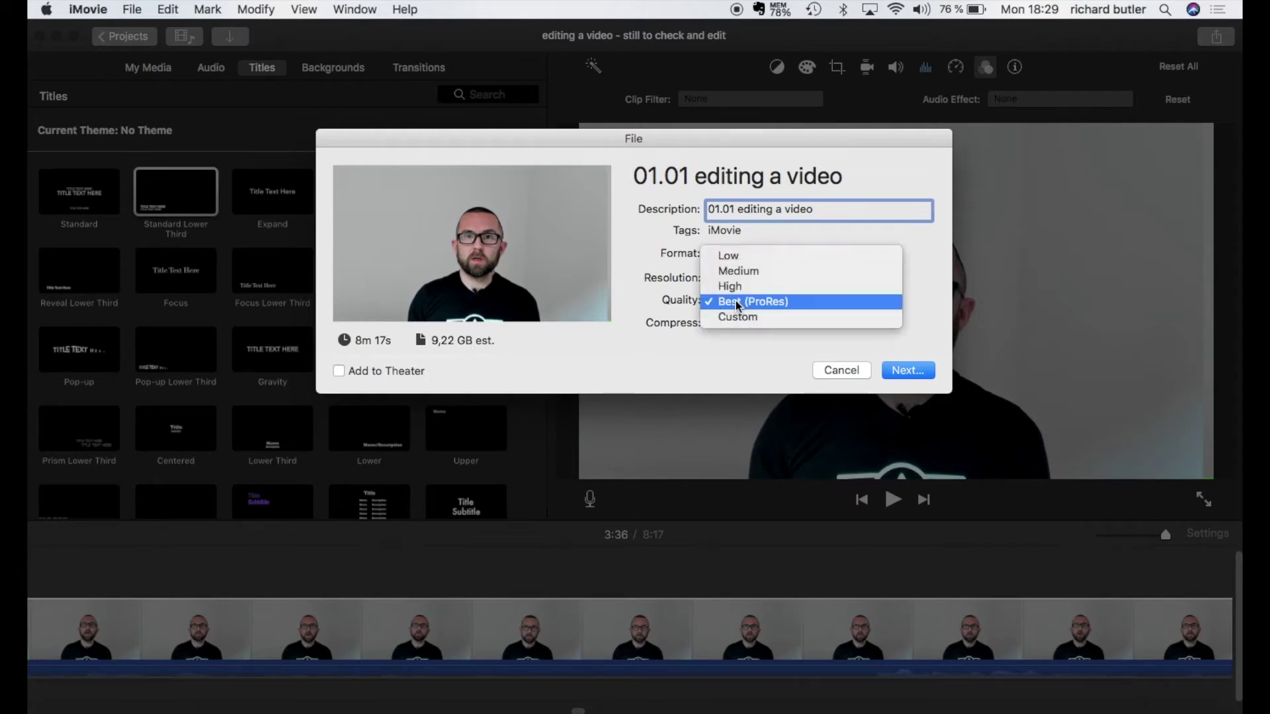
pyautogui.click(740, 316)
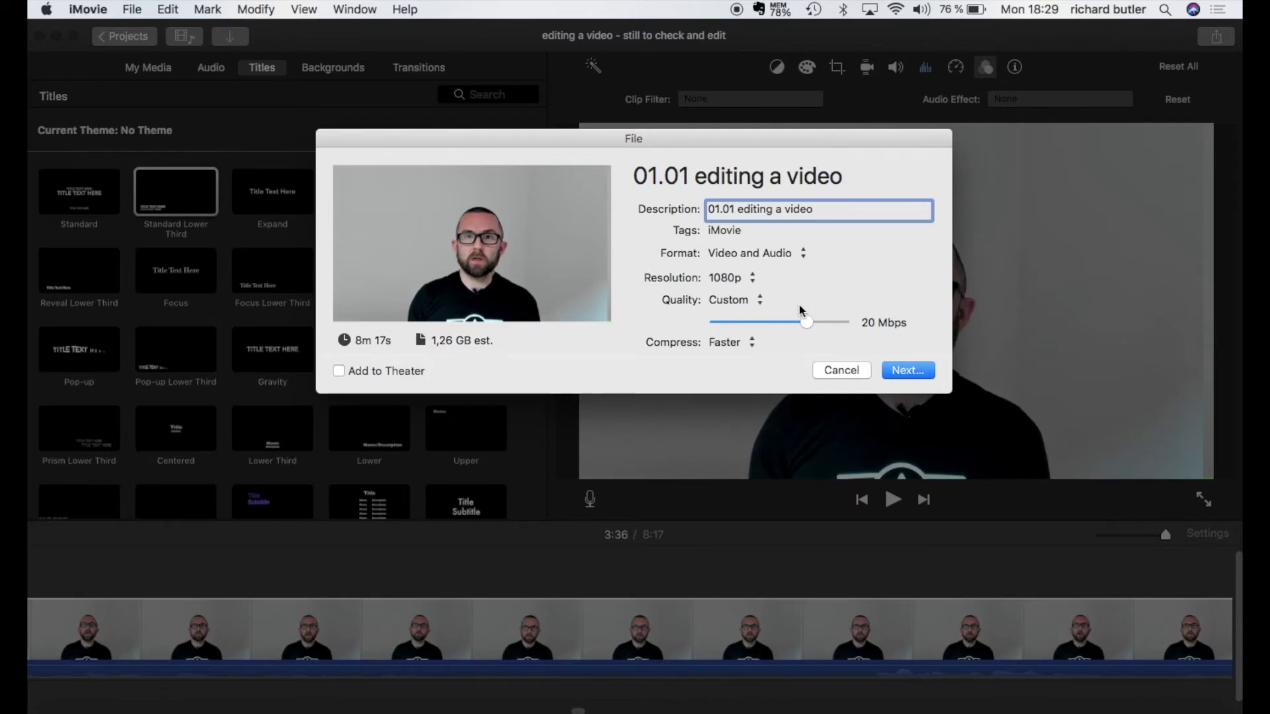
pyautogui.click(743, 302)
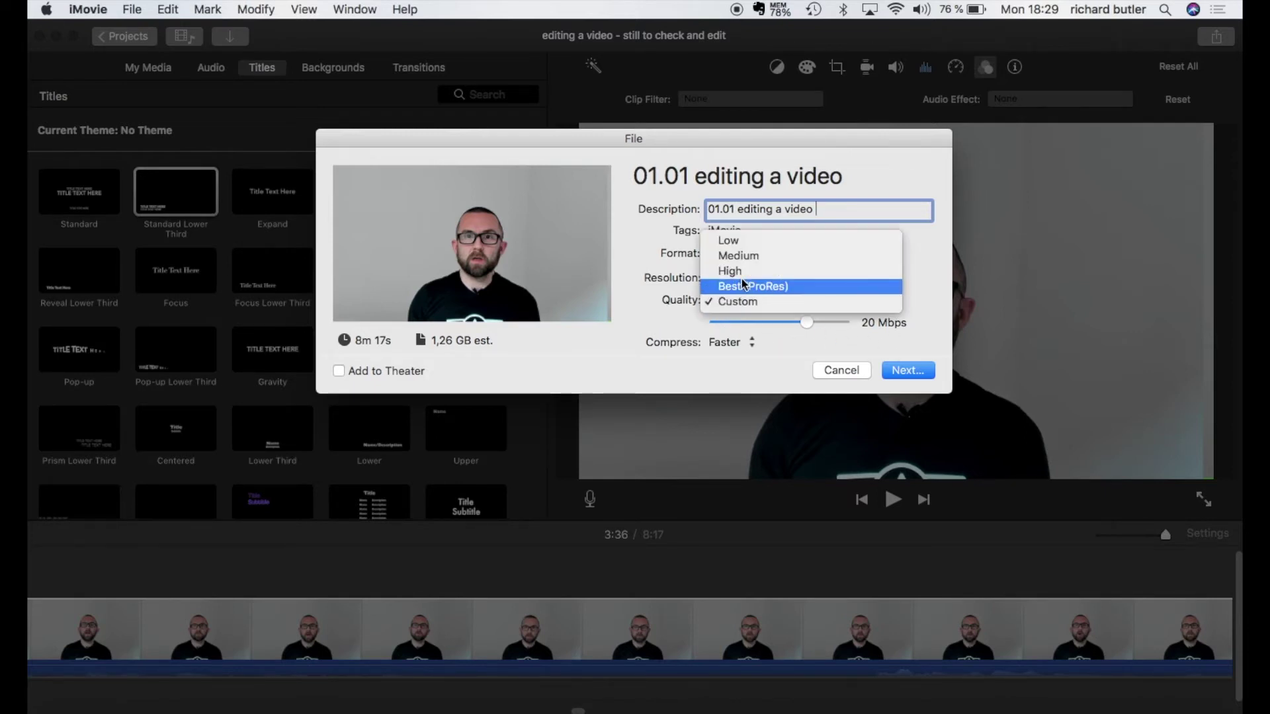
pyautogui.click(742, 271)
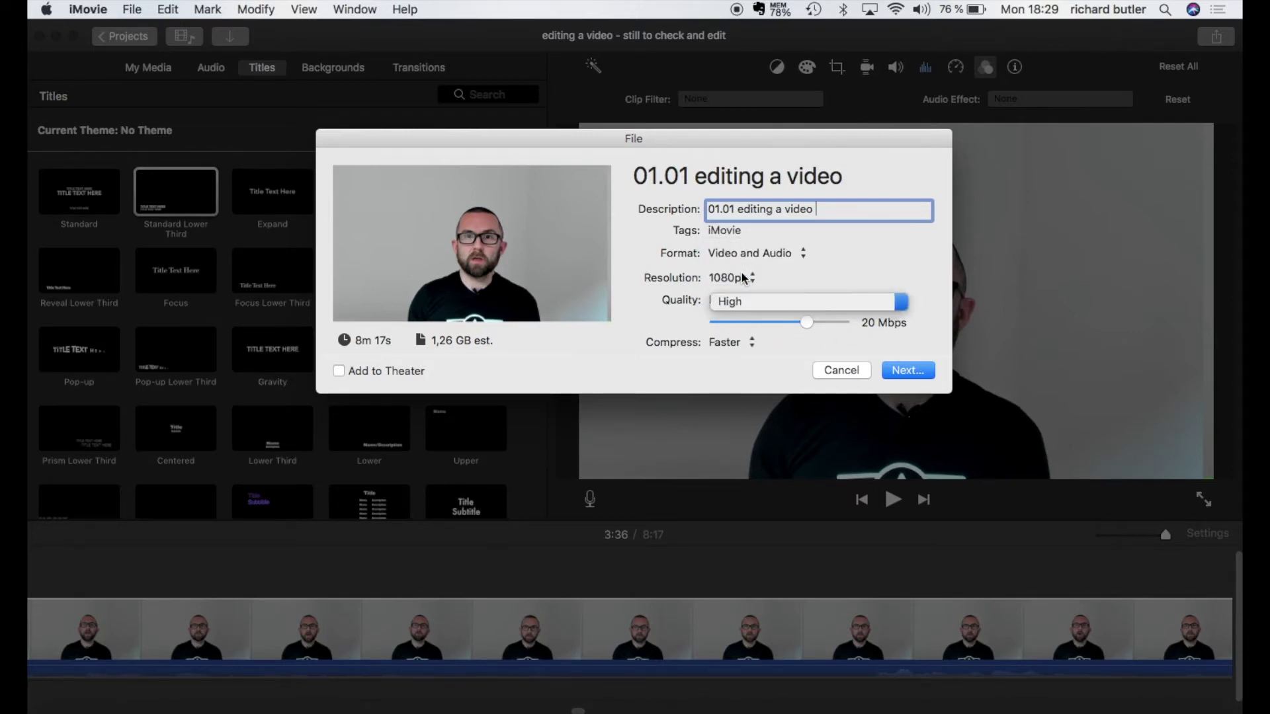
pyautogui.click(907, 377)
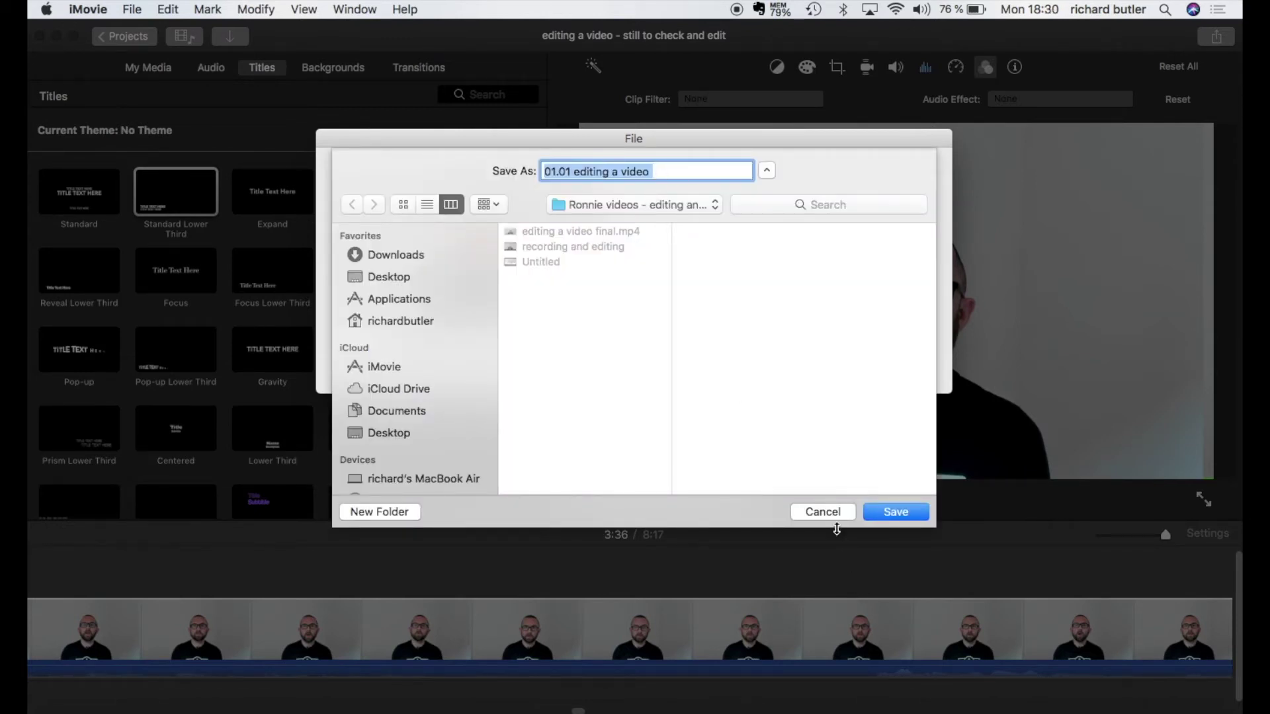
# Step: Cancel the Save As sheet so the exported file is not saved yet
pyautogui.click(826, 513)
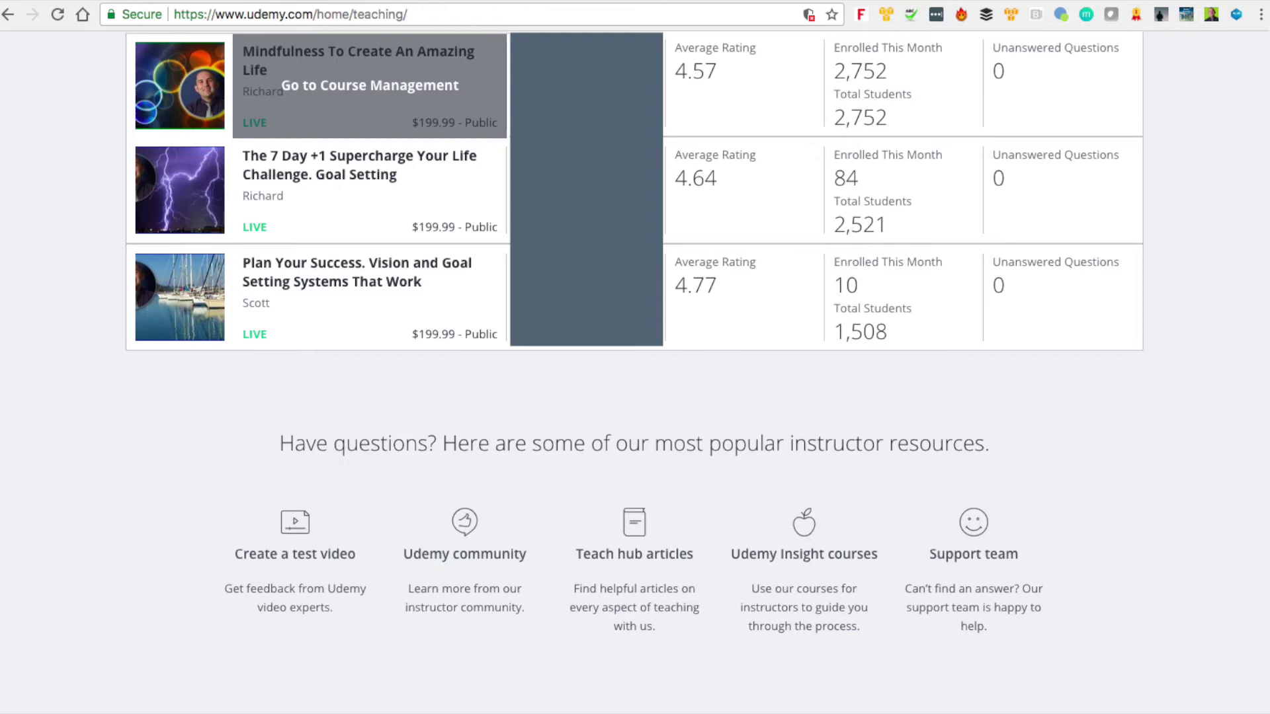
# Step: Open the curriculum of 'Mindfulness To Create An Amazing Life' and scroll down to Section 7
pyautogui.click(370, 85)
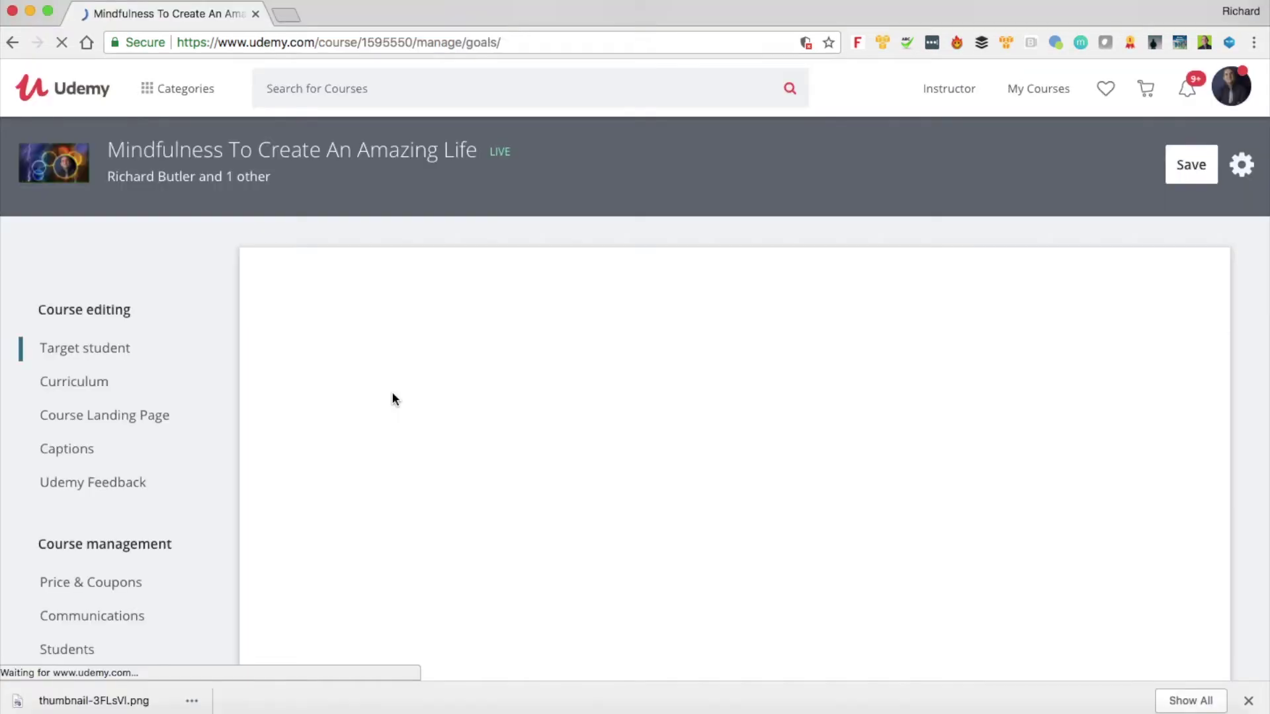
pyautogui.scroll(-3, 391, 392)
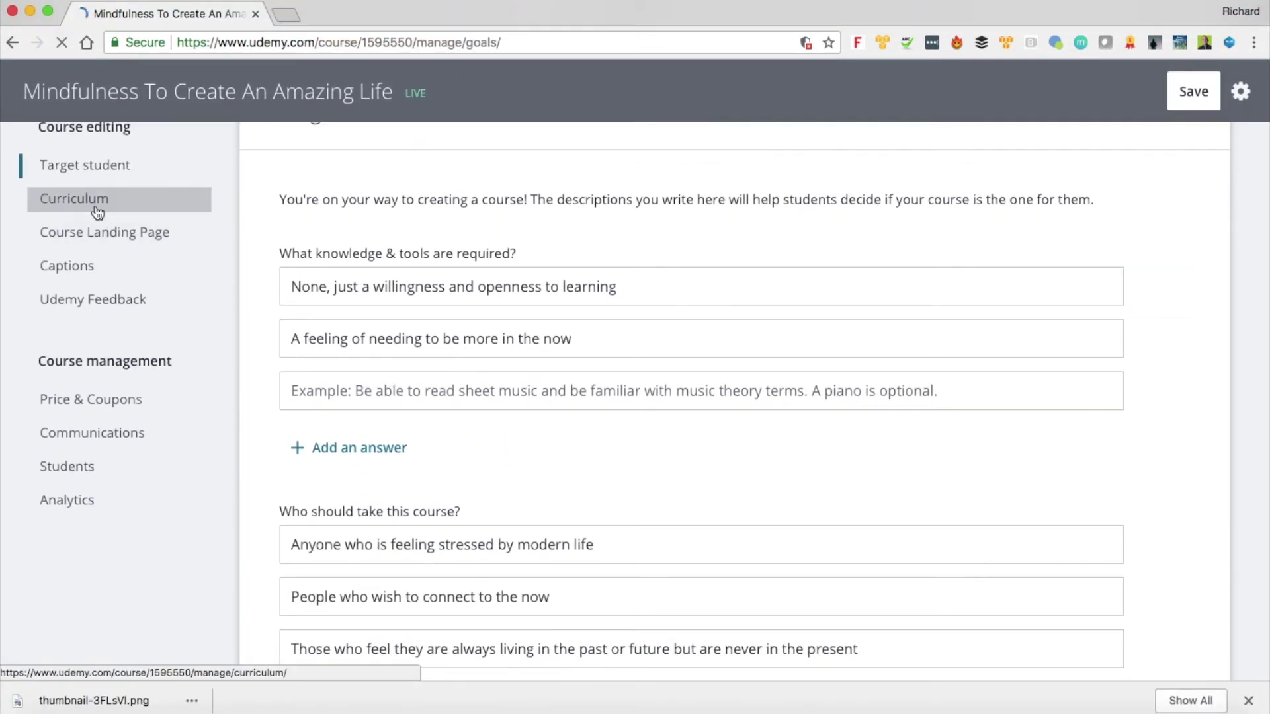
pyautogui.click(94, 208)
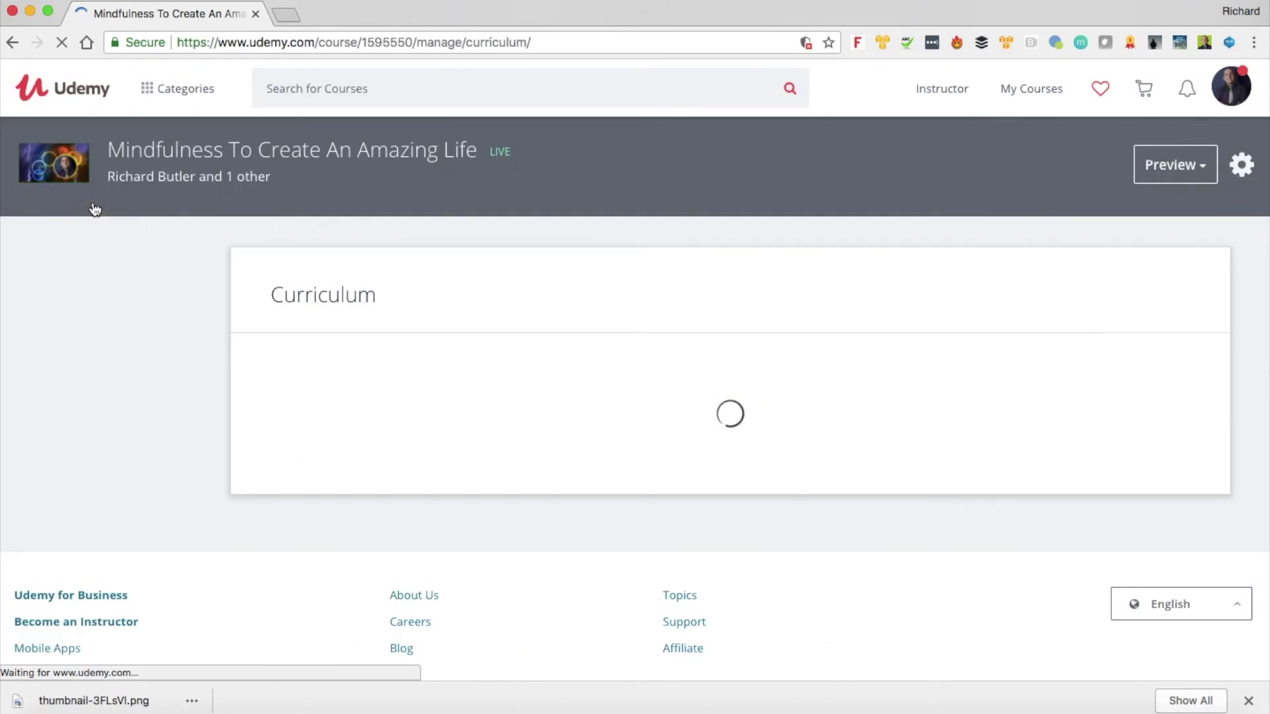
pyautogui.scroll(-3, 508, 472)
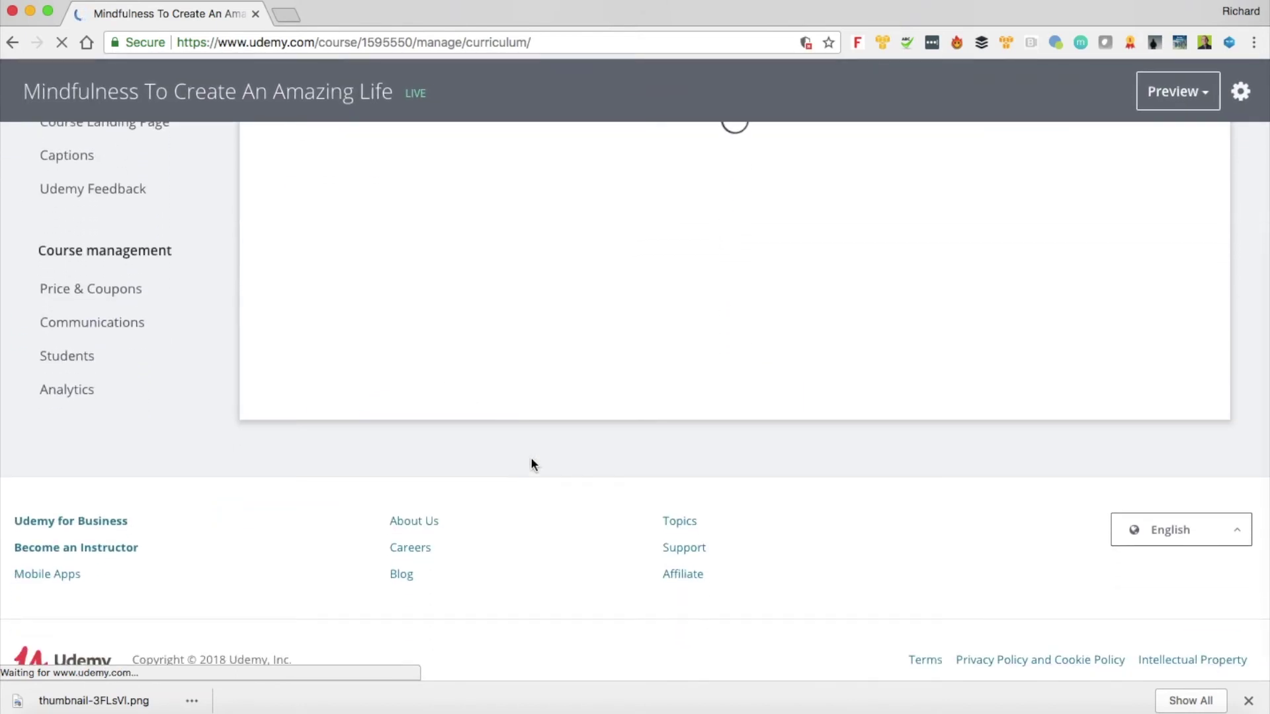
pyautogui.scroll(-20, 669, 379)
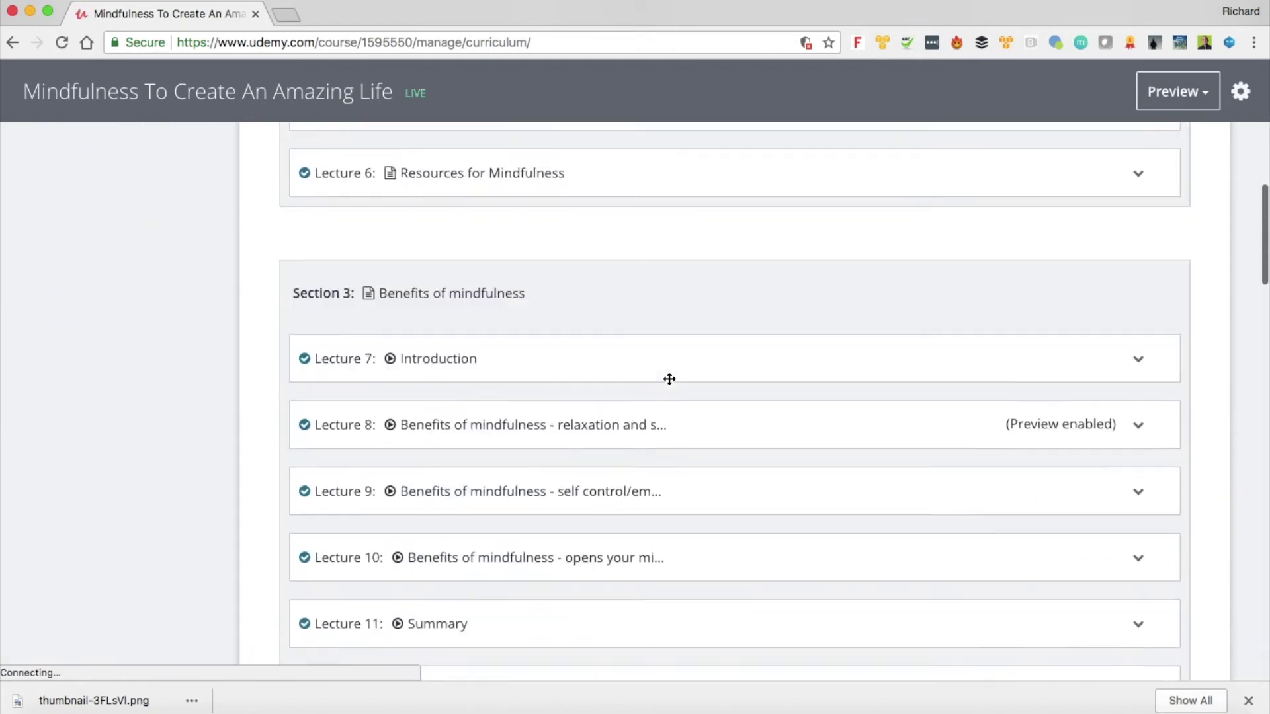
pyautogui.scroll(-10, 669, 379)
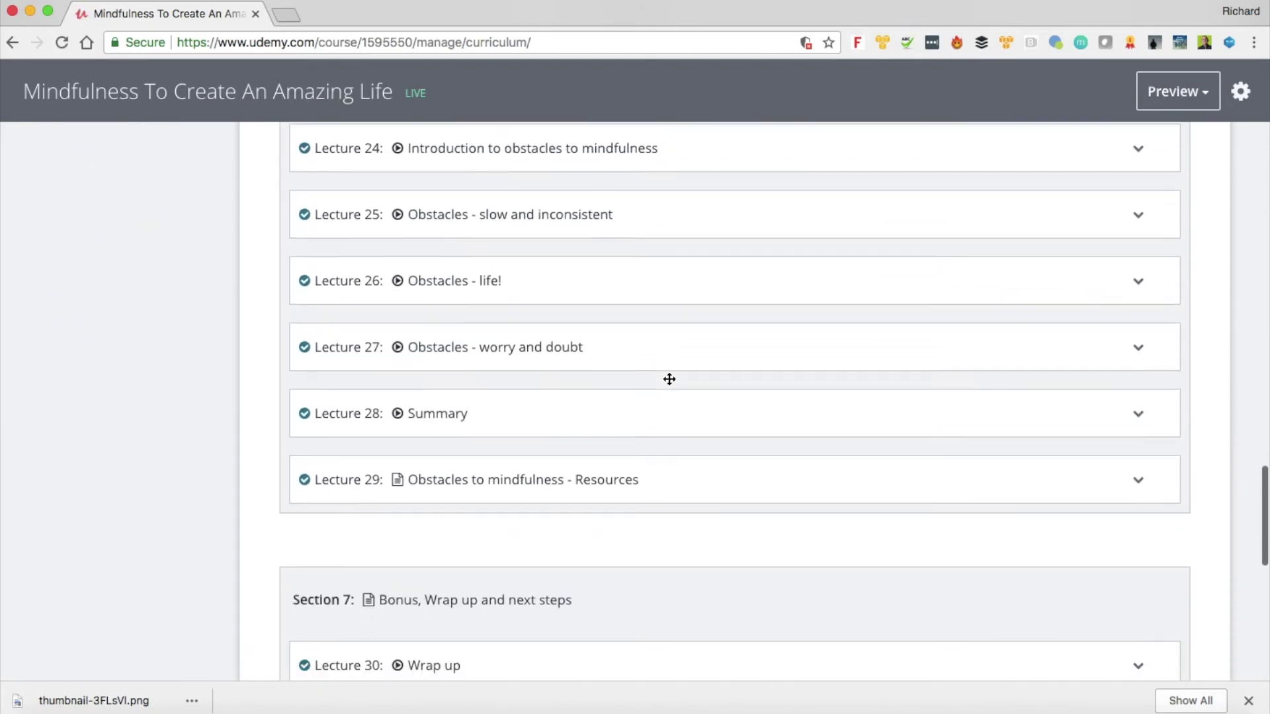
pyautogui.moveTo(669, 379)
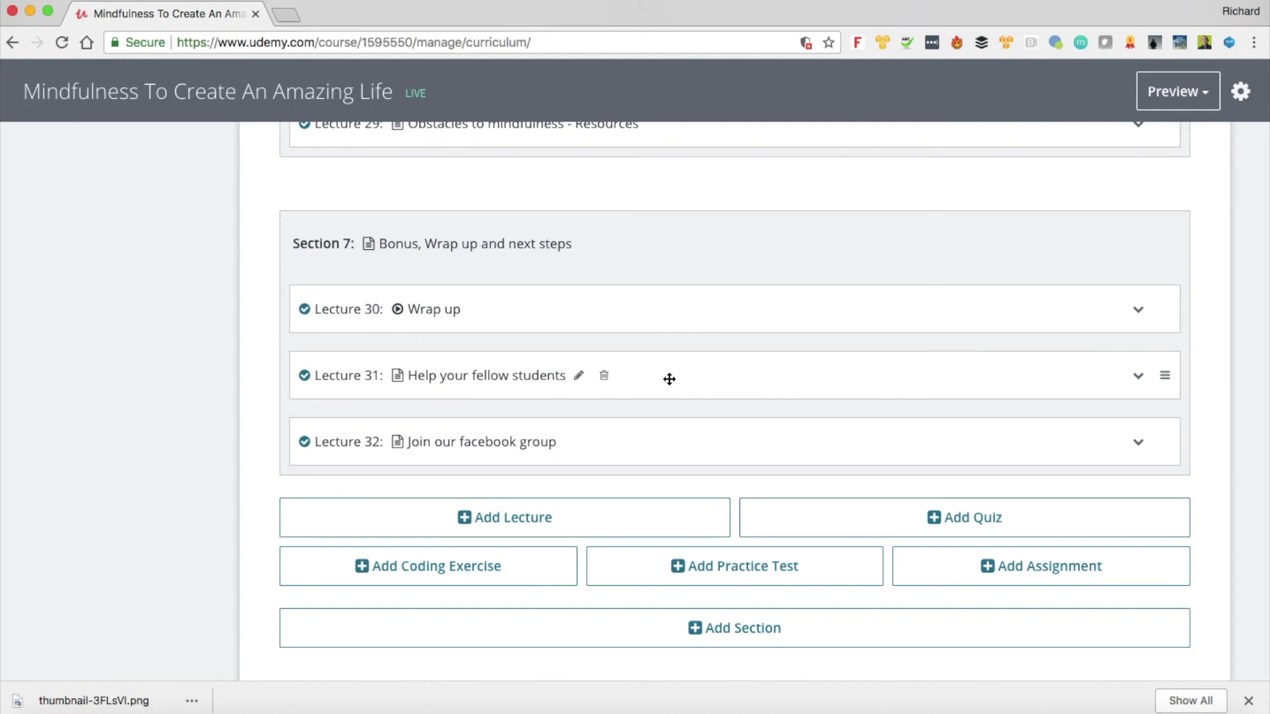
# Step: Add a new lecture titled 'Bonus' to Section 7
pyautogui.click(511, 532)
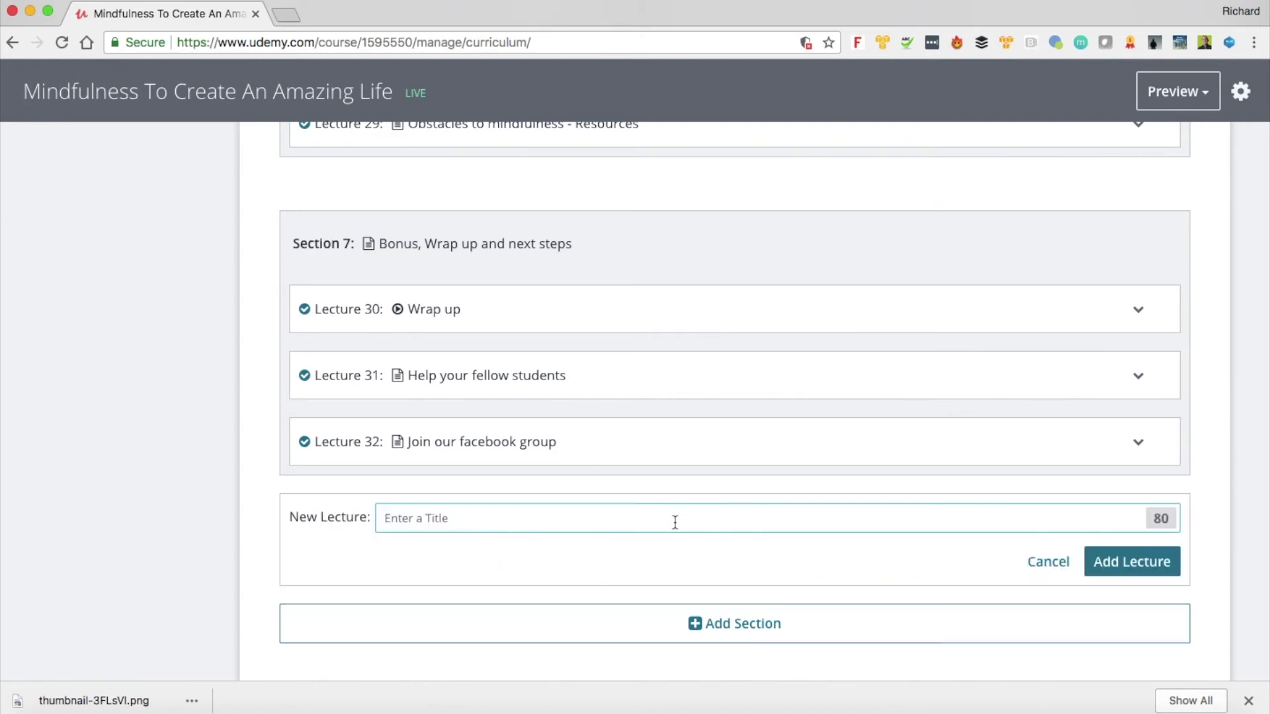
pyautogui.write('bonus')
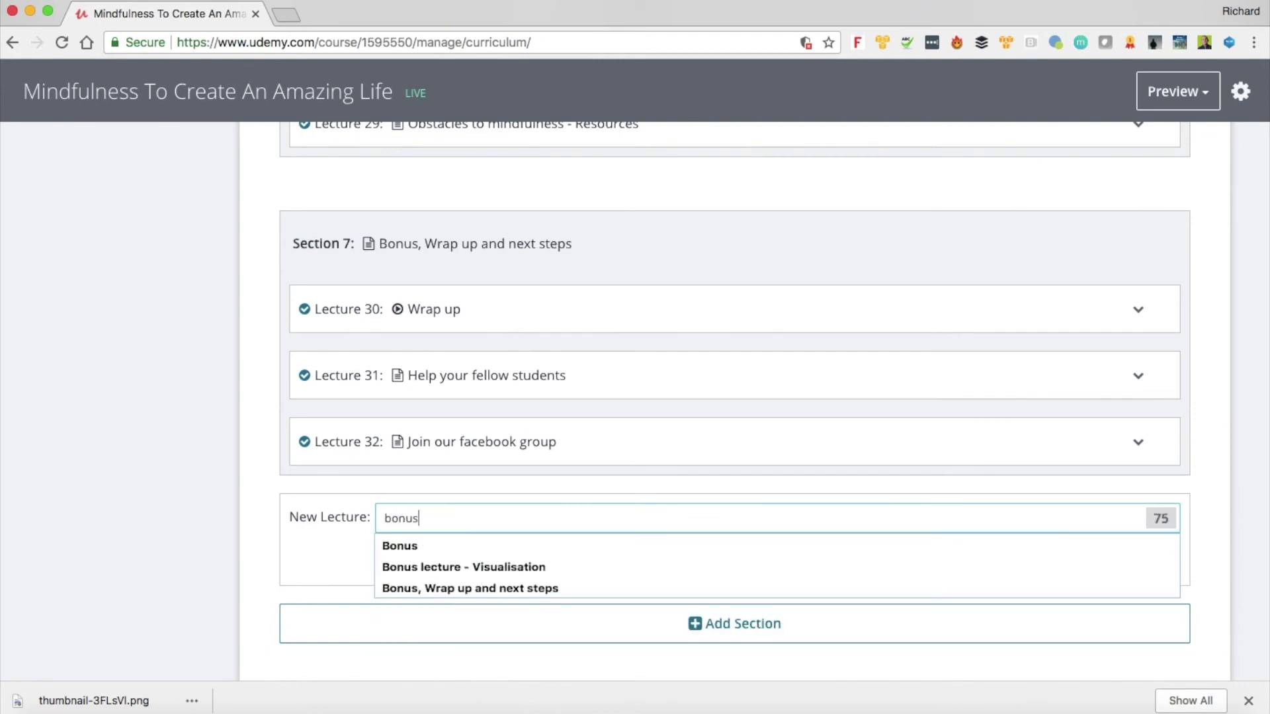
pyautogui.press('Down')
pyautogui.press('Return')
pyautogui.click(1125, 570)
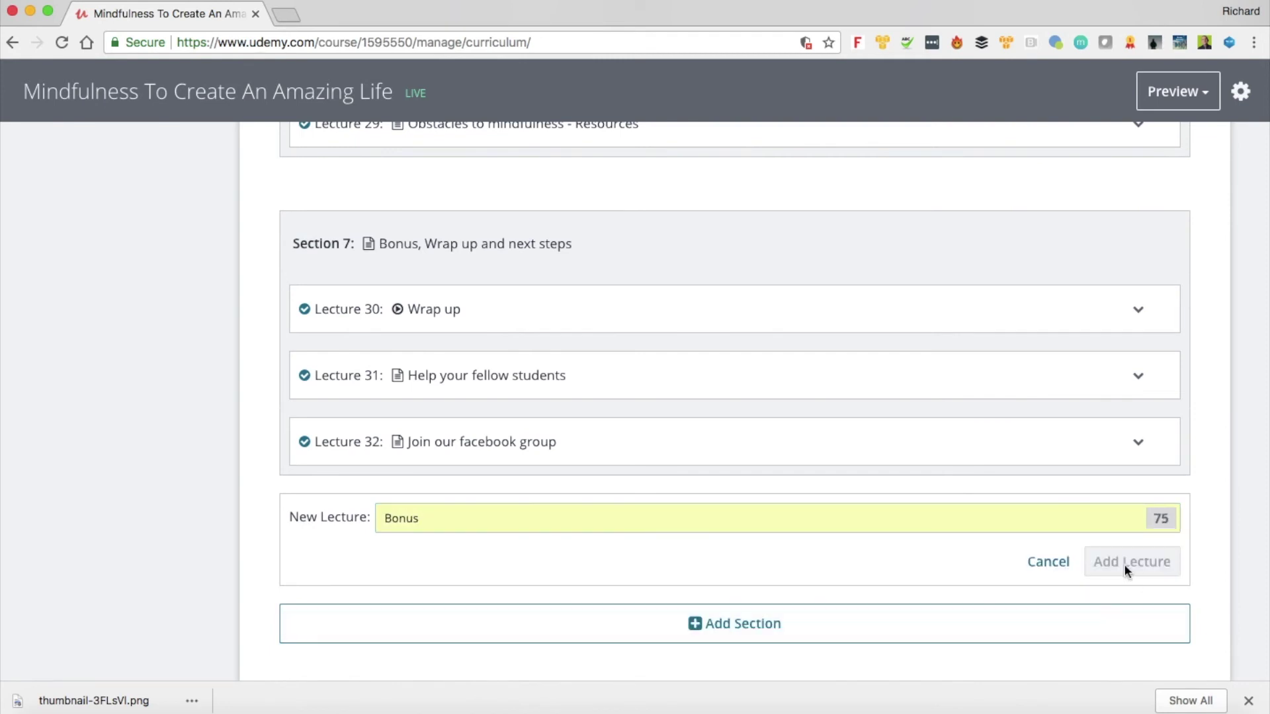
# Step: Set the Bonus lecture's content type to Video and browse for a file to upload
pyautogui.click(1057, 509)
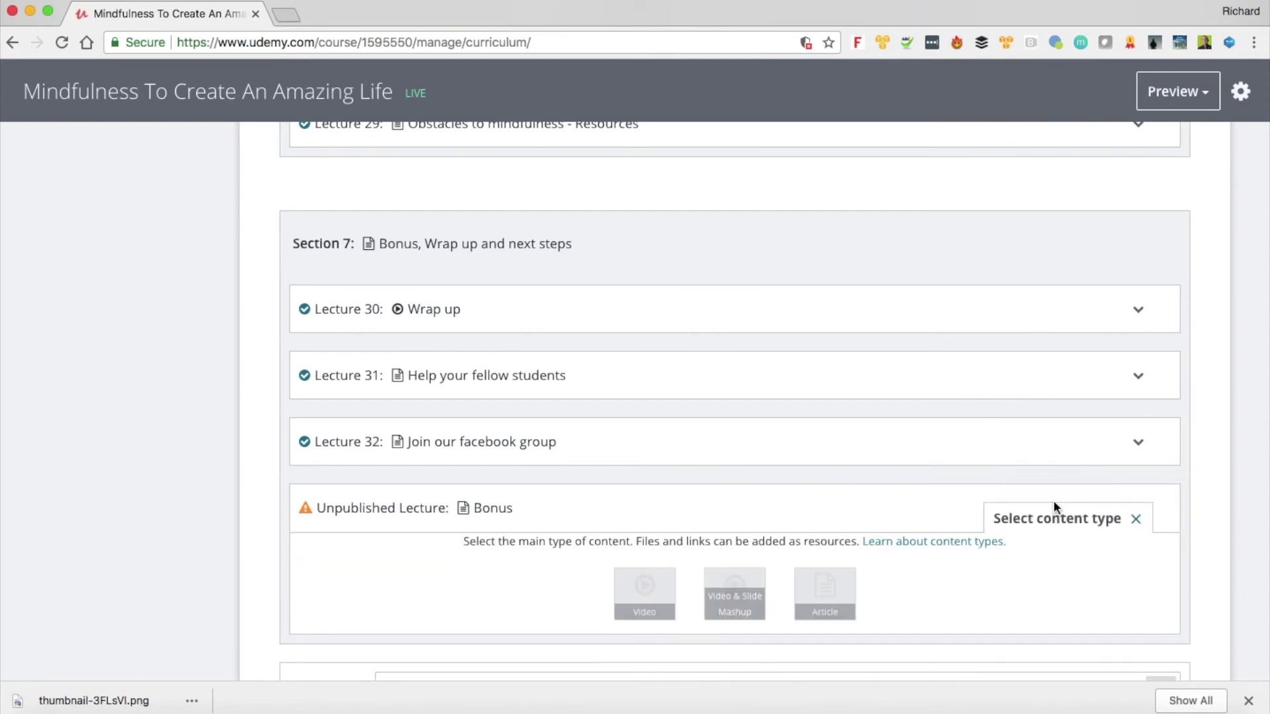
pyautogui.click(652, 593)
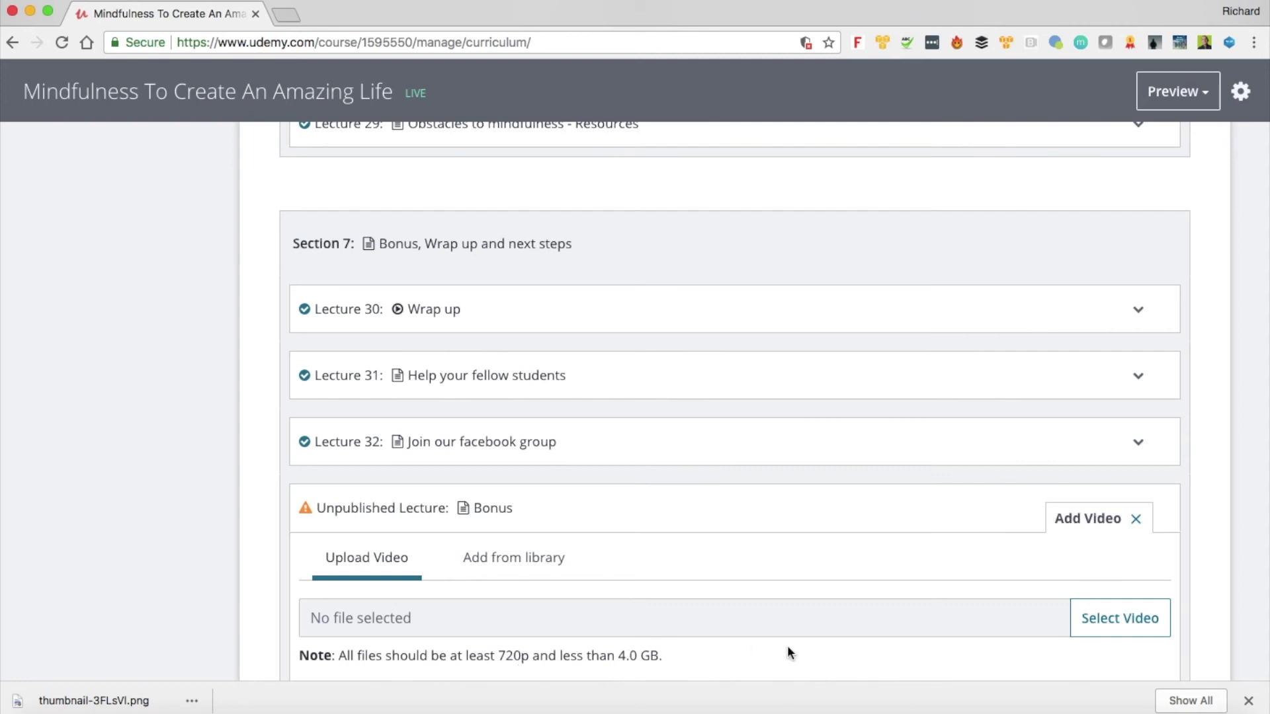
pyautogui.click(1120, 623)
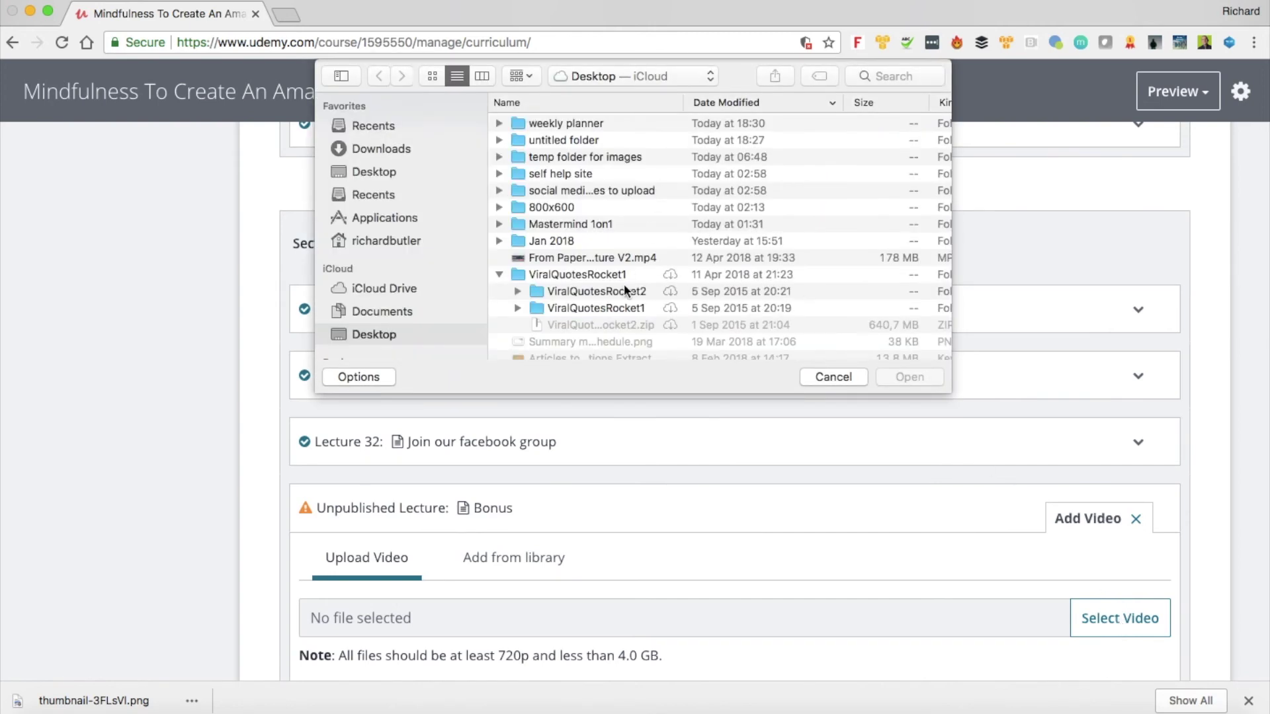
# Step: Upload IMG-0012.MOV as the Bonus lecture's video and let it start processing
pyautogui.scroll(-1, 624, 283)
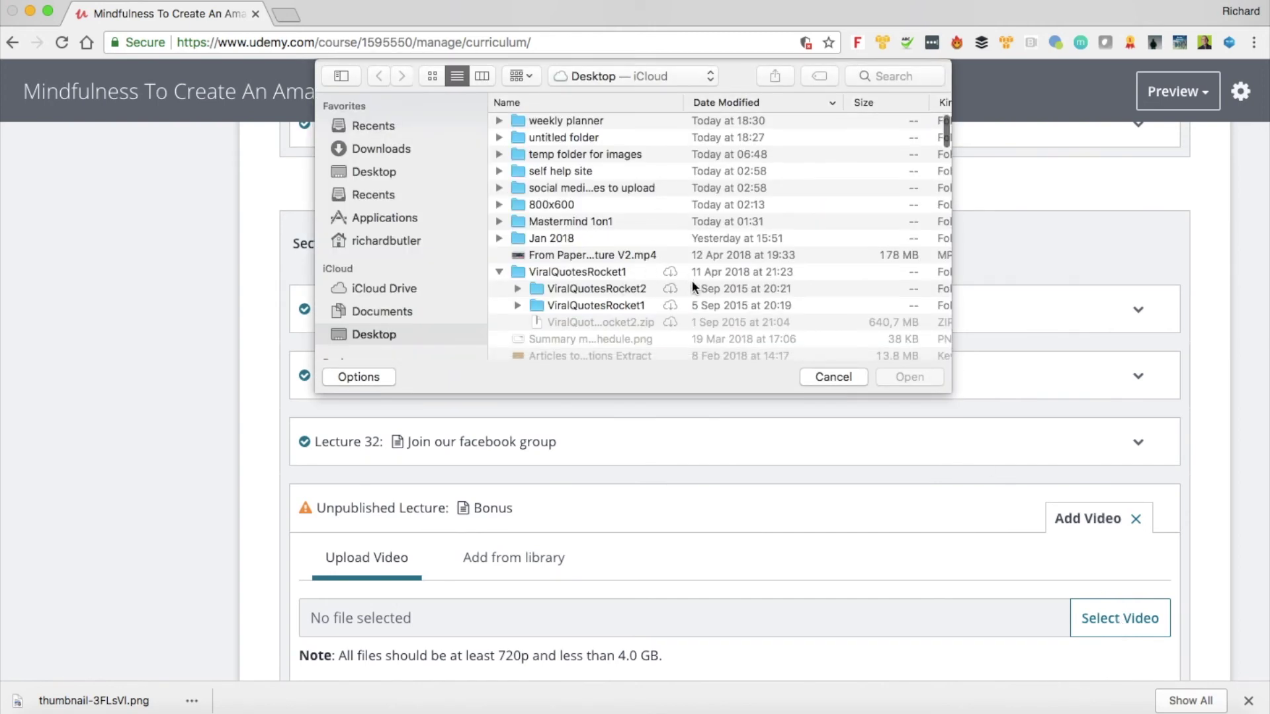
pyautogui.scroll(-10, 692, 280)
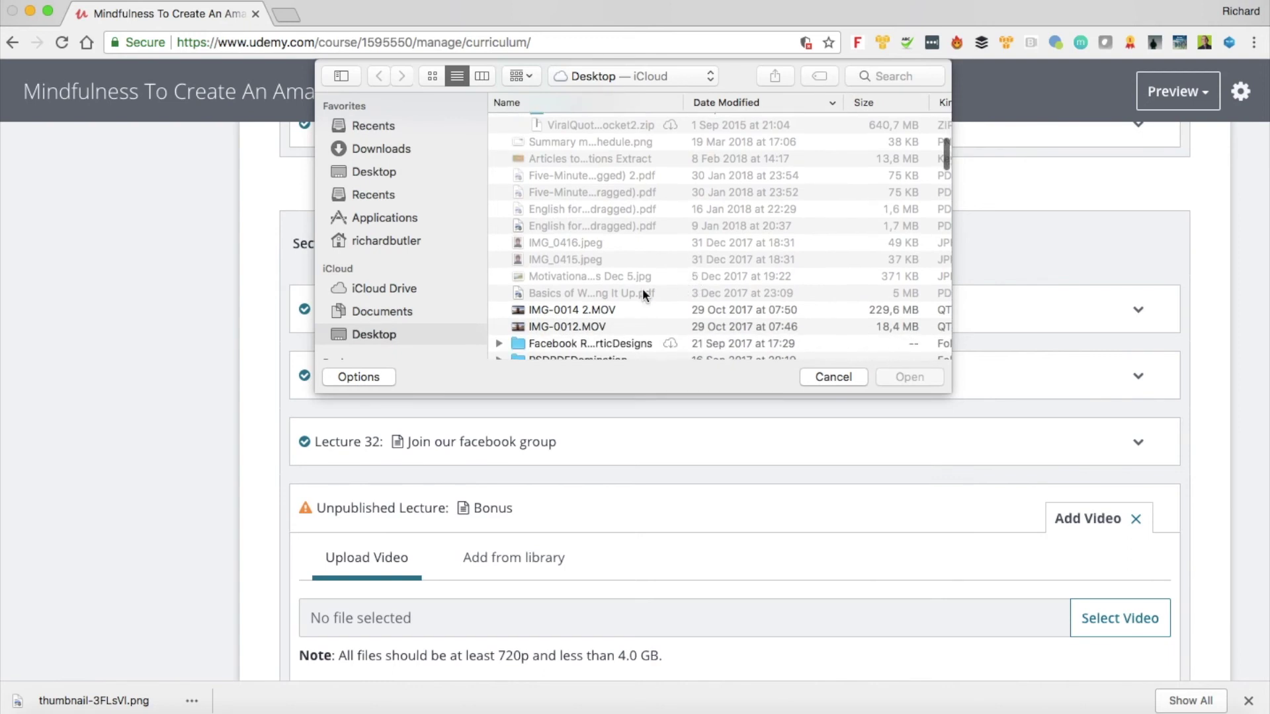
pyautogui.click(566, 327)
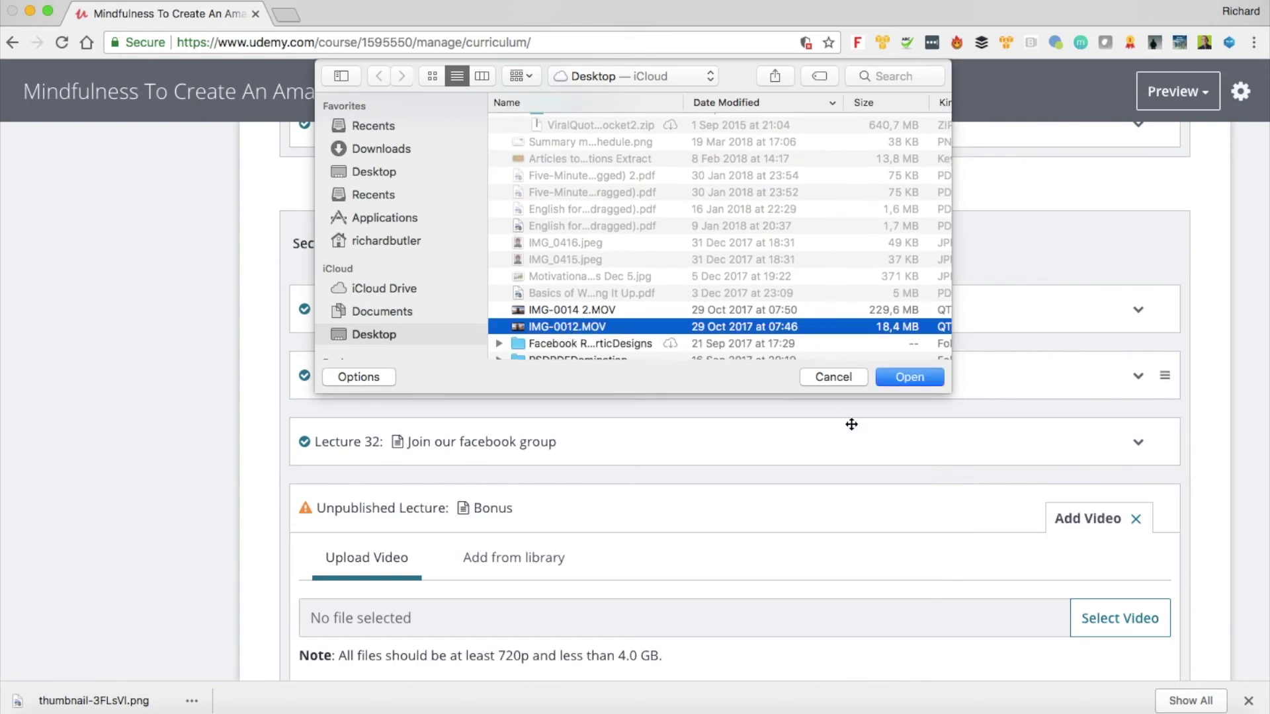
pyautogui.click(905, 378)
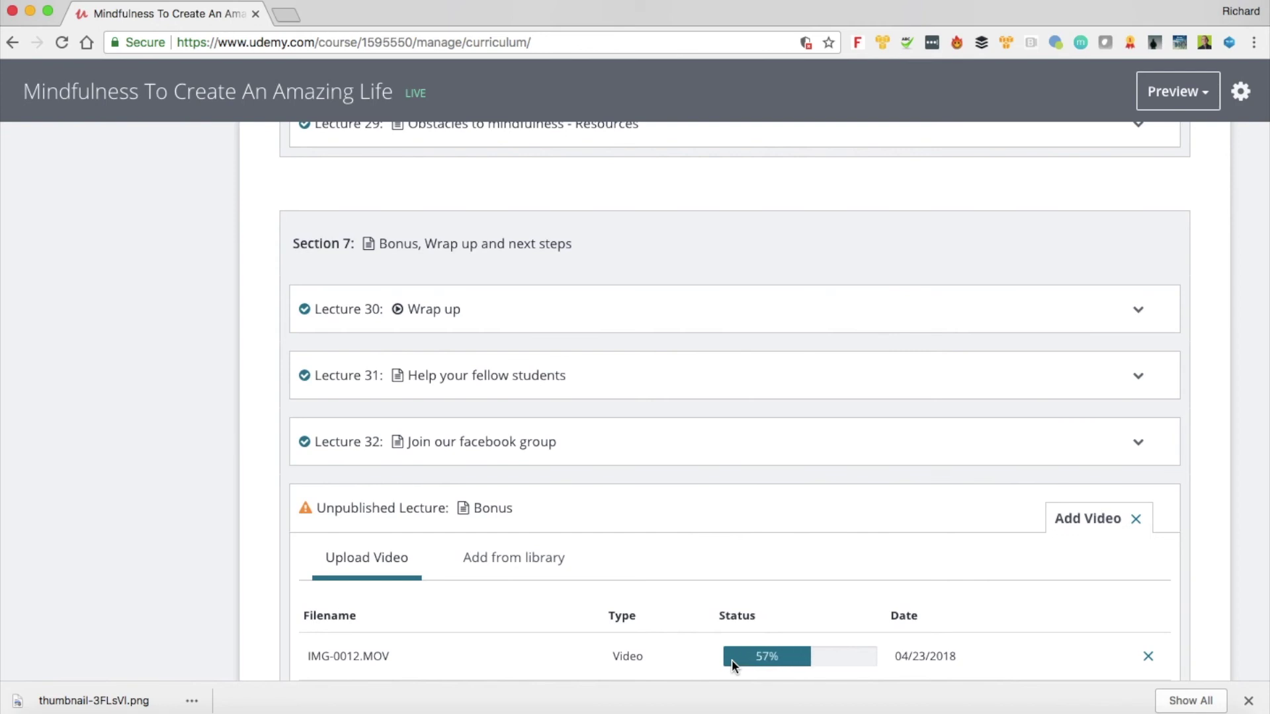
pyautogui.scroll(-1, 732, 660)
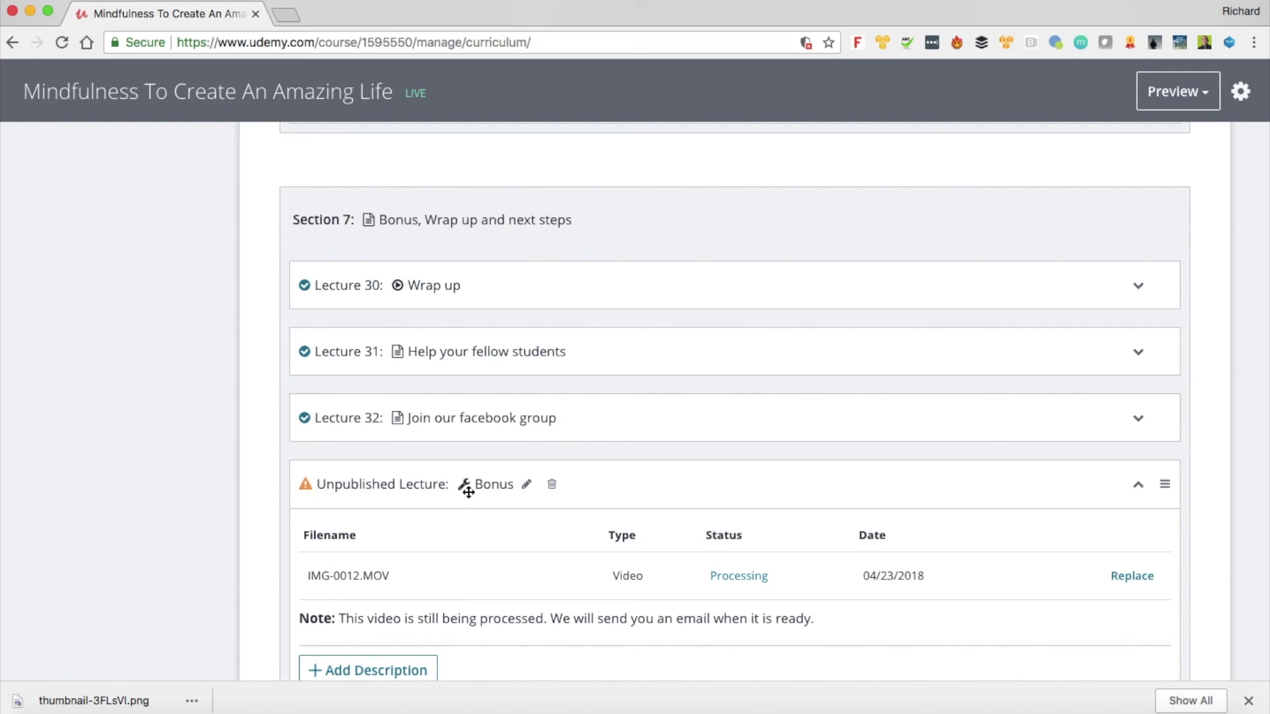
pyautogui.scroll(-2, 467, 490)
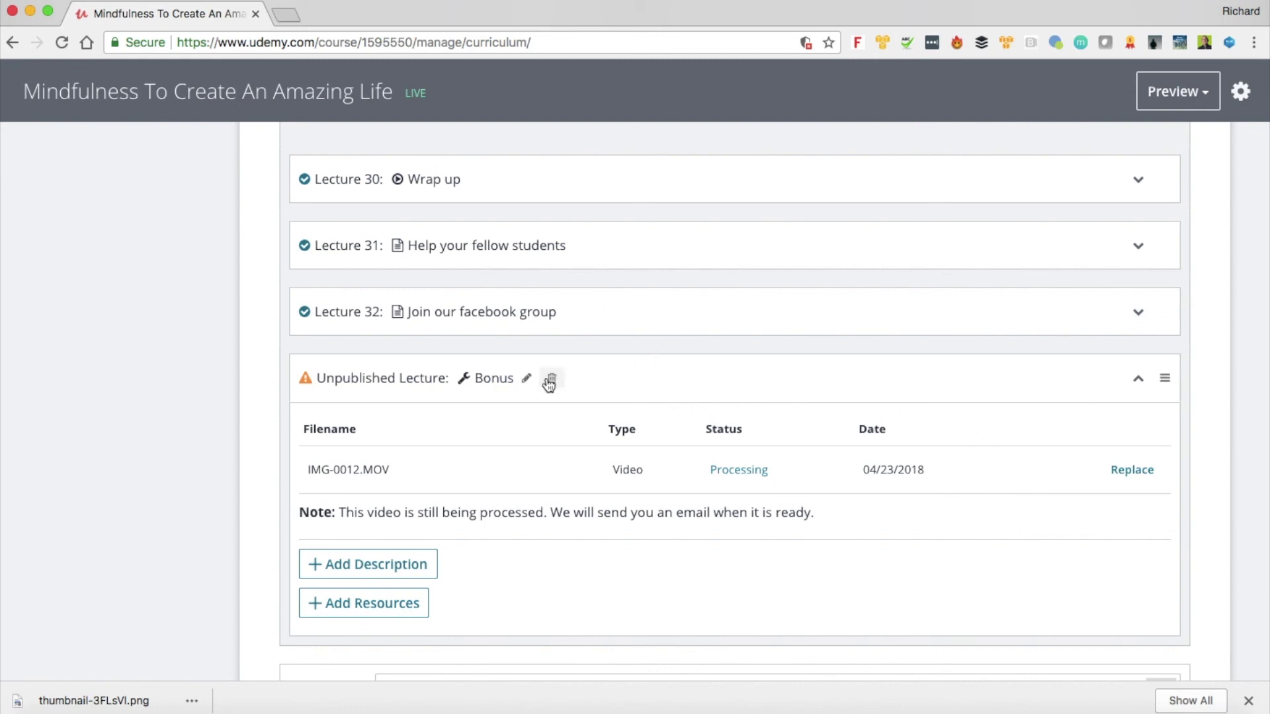
# Step: Delete the Bonus lecture from Section 7 and confirm the removal
pyautogui.click(548, 383)
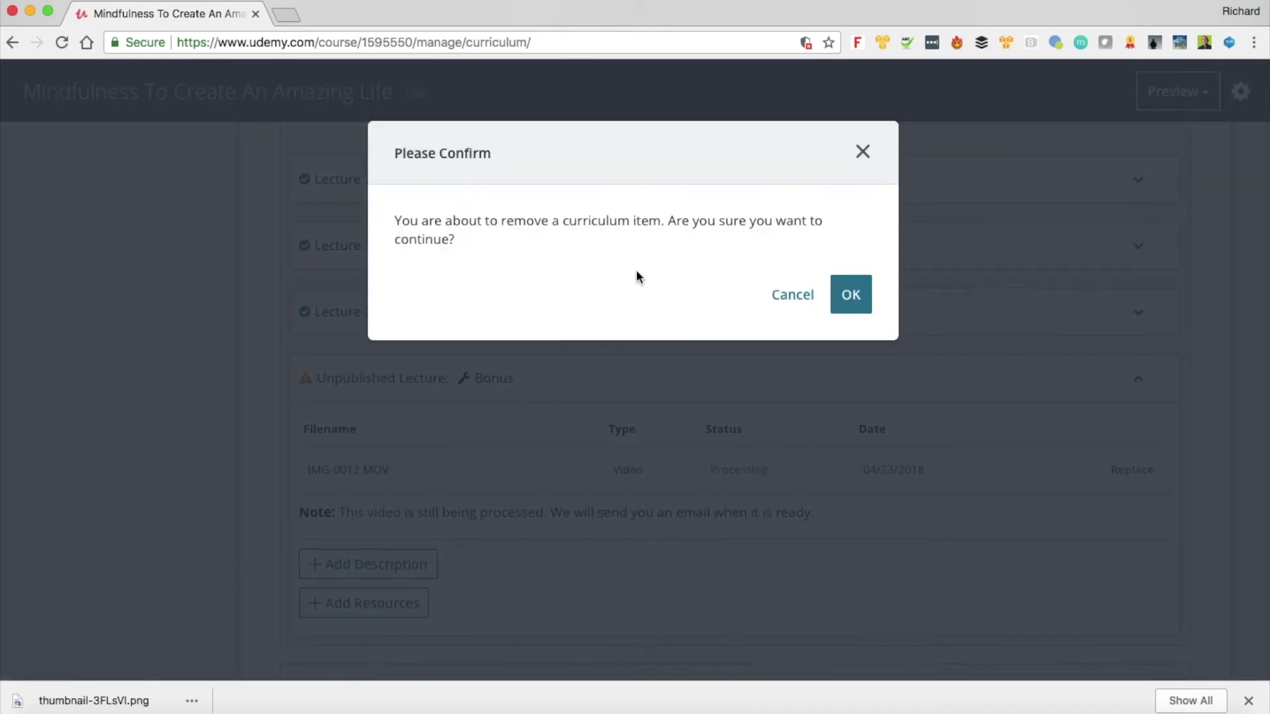
pyautogui.click(851, 295)
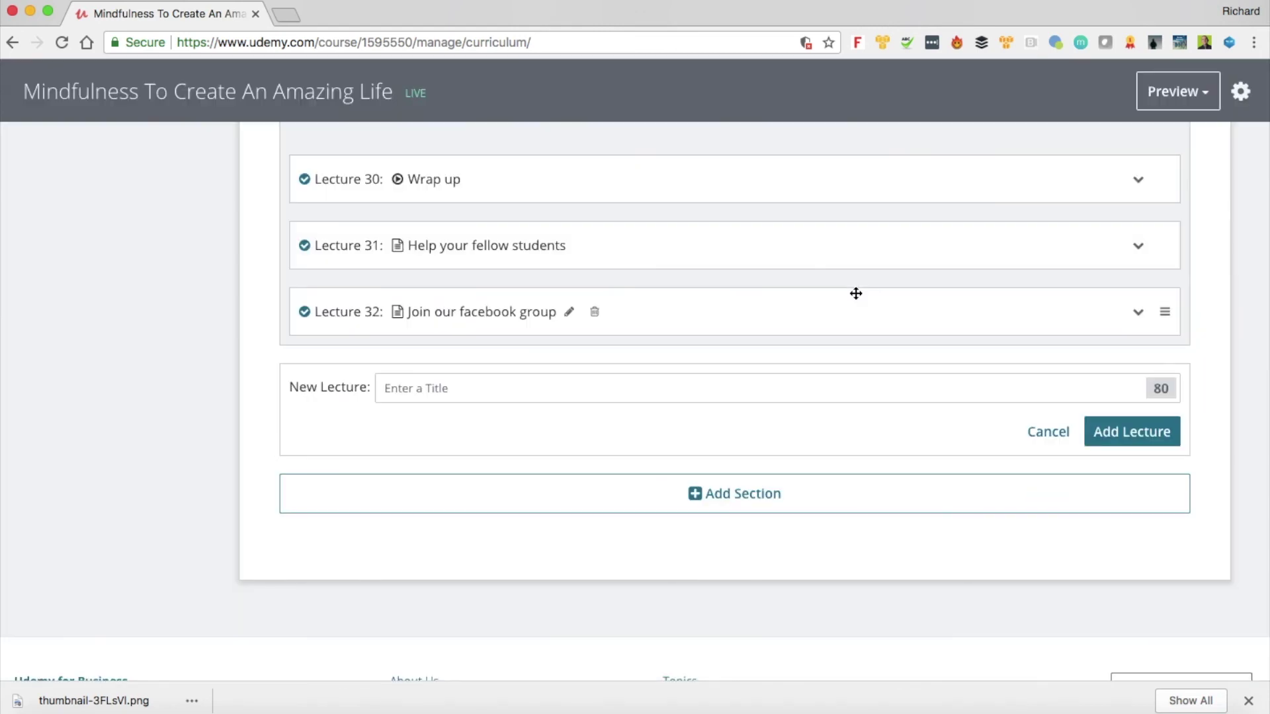